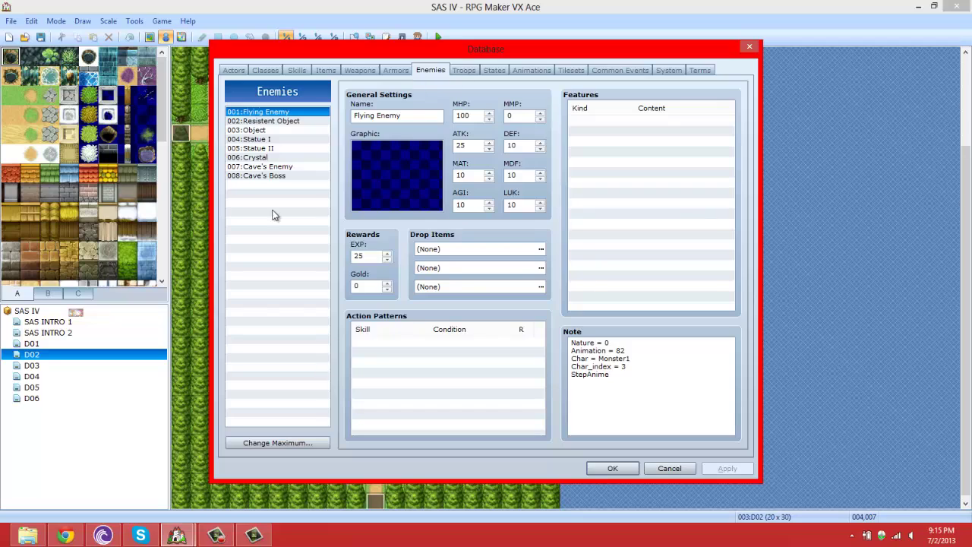
# Select the Cave's Enemy database entry and inspect the pages of the two enemy events on map D06's dirt clearing
pyautogui.click(271, 167)
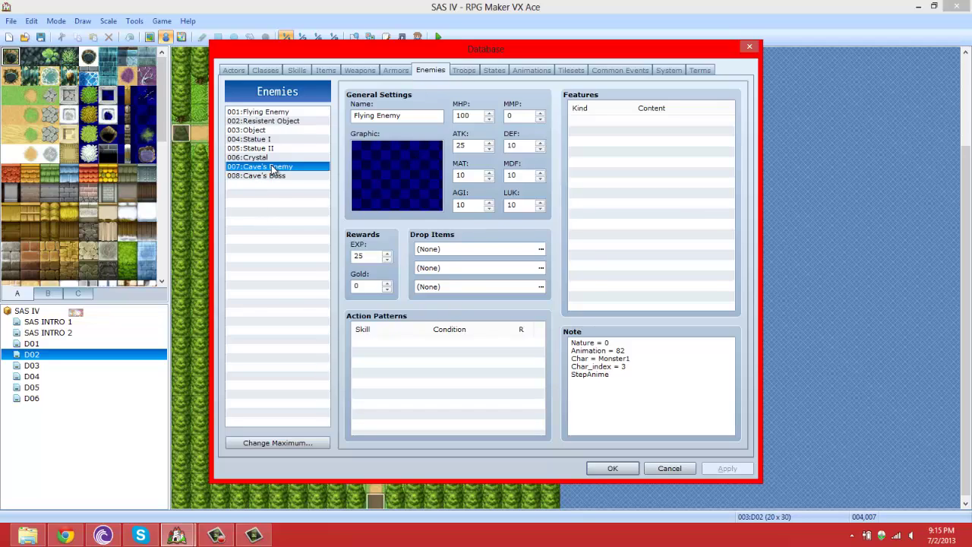
pyautogui.click(627, 471)
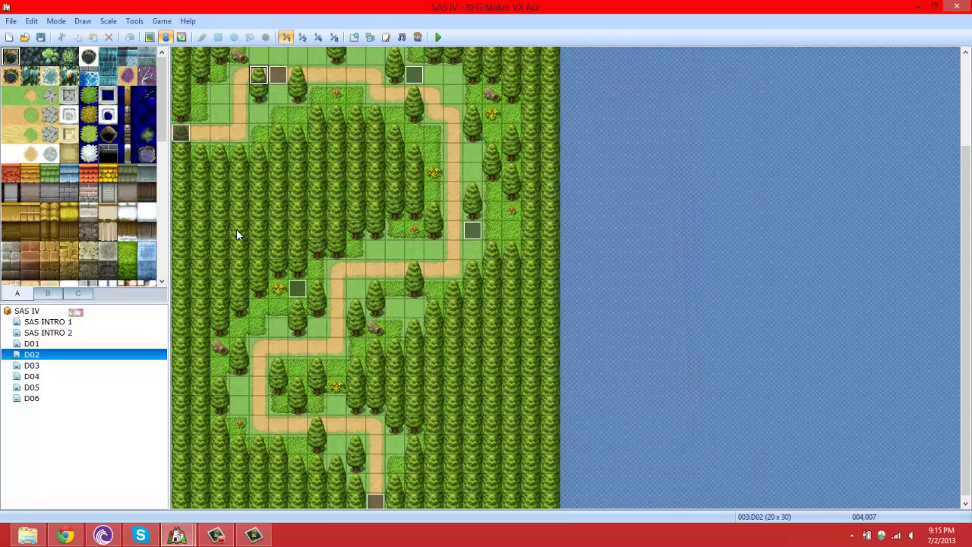
pyautogui.click(31, 398)
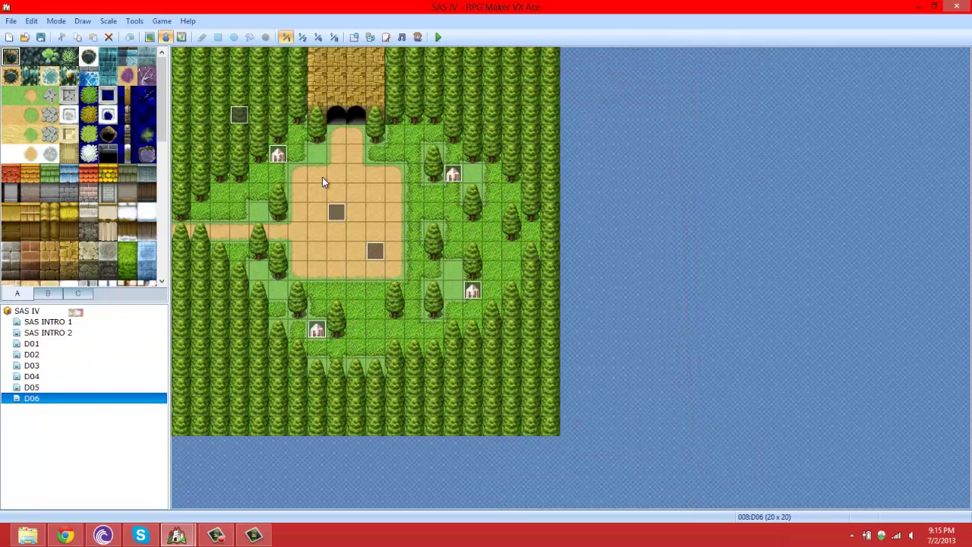
pyautogui.doubleClick(336, 211)
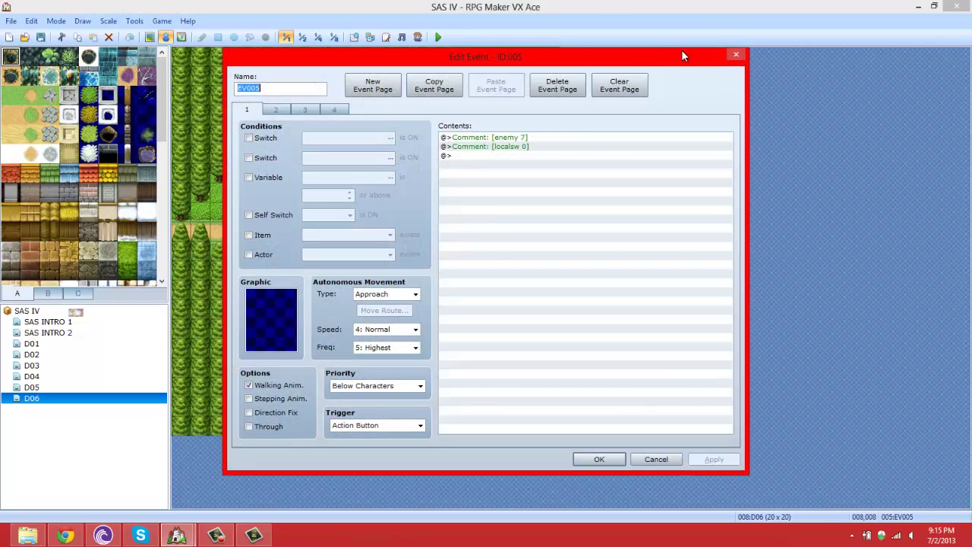
pyautogui.click(278, 110)
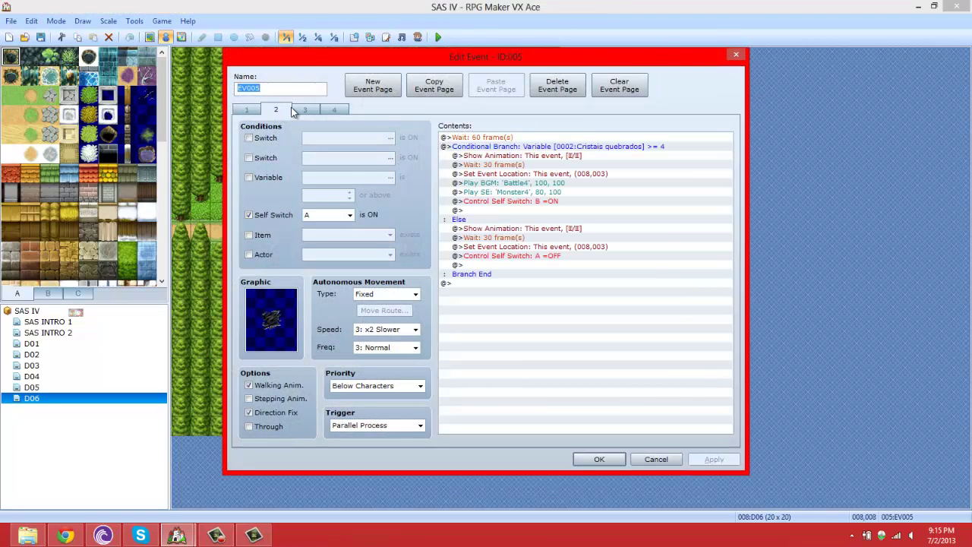
pyautogui.click(303, 109)
pyautogui.click(336, 110)
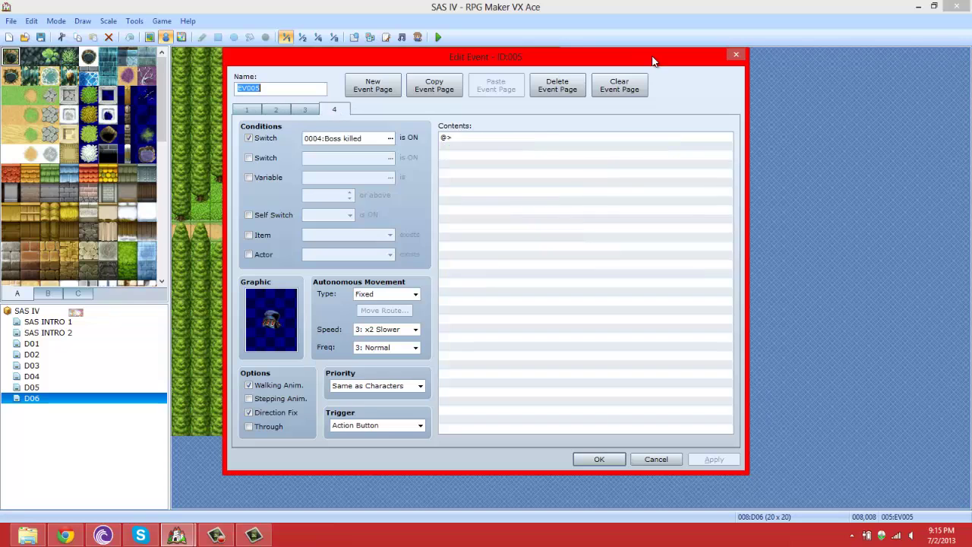
pyautogui.click(736, 56)
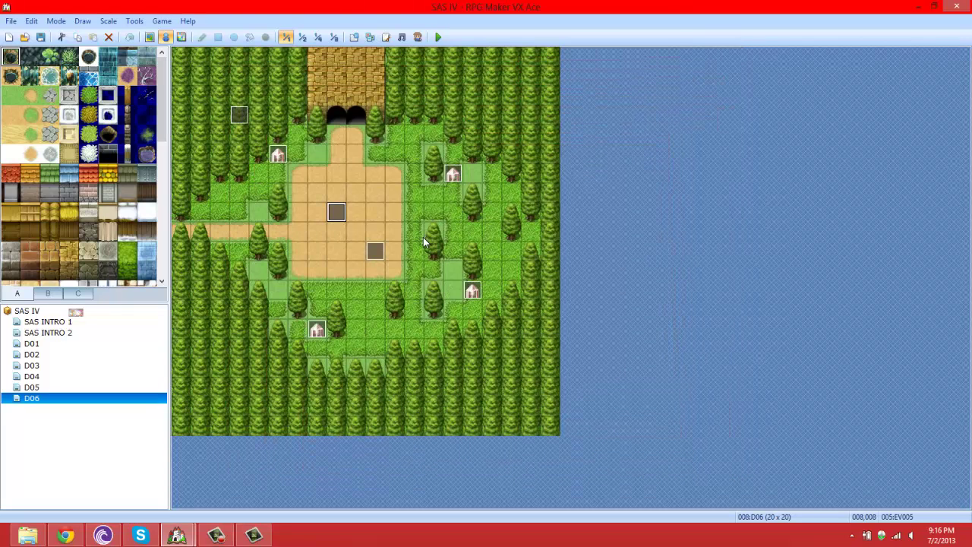
pyautogui.doubleClick(380, 247)
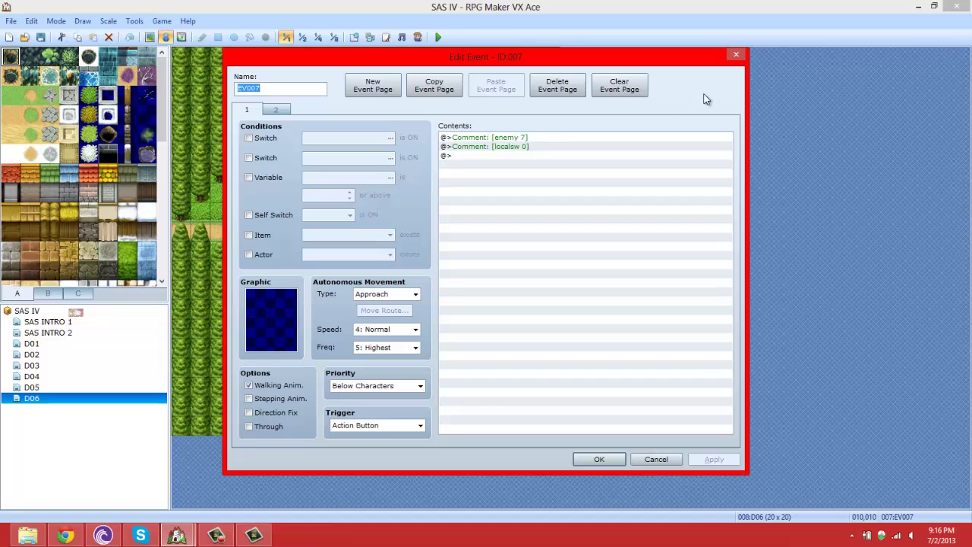
pyautogui.click(736, 55)
# Review the Cave's Enemy stats and note commands in the database, leaving them unedited
pyautogui.click(132, 22)
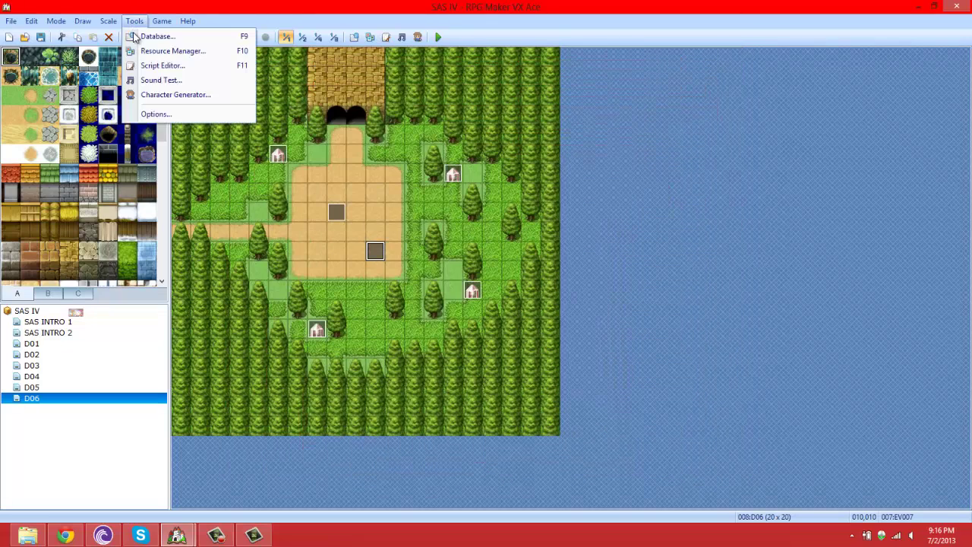
pyautogui.click(150, 35)
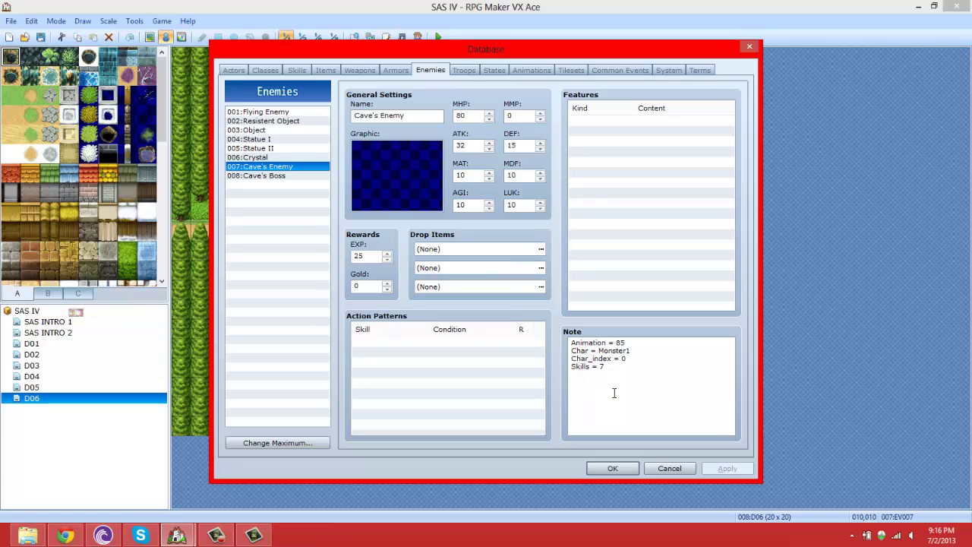
pyautogui.click(688, 469)
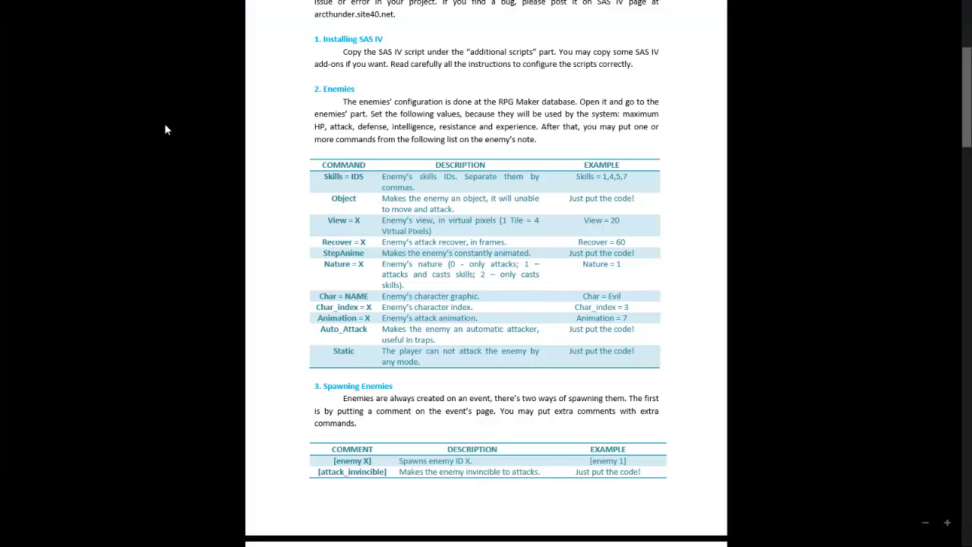
# Read the SAS IV manual from the enemy spawning comments through skills and damage formulas, and return to the full-screen RPG Maker editor
pyautogui.scroll(-4, 164, 126)
pyautogui.scroll(-10, 165, 130)
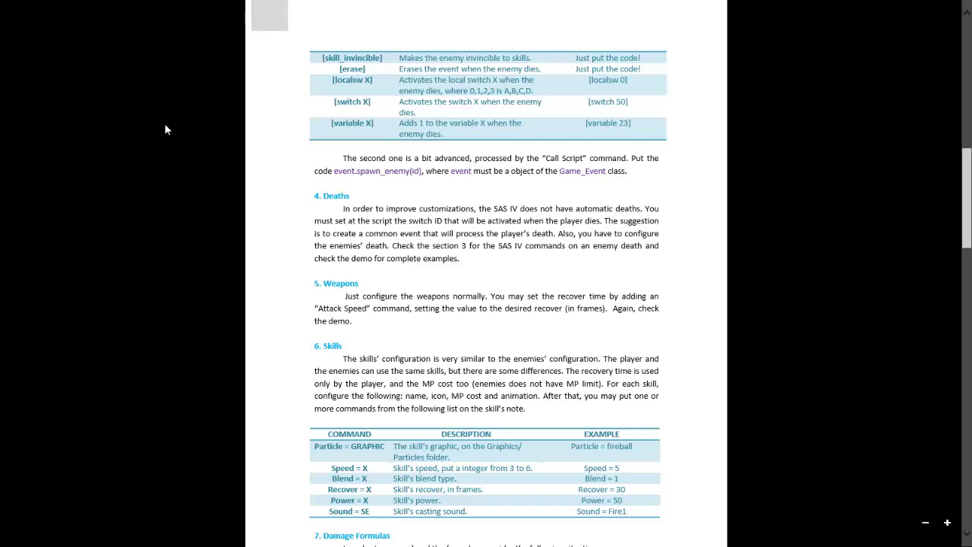
pyautogui.scroll(-5, 165, 130)
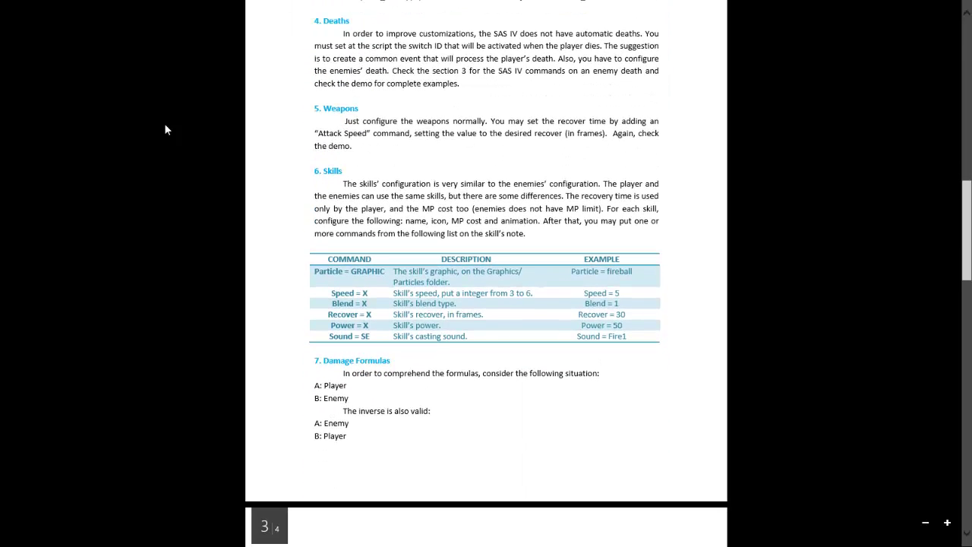
pyautogui.scroll(-1, 165, 129)
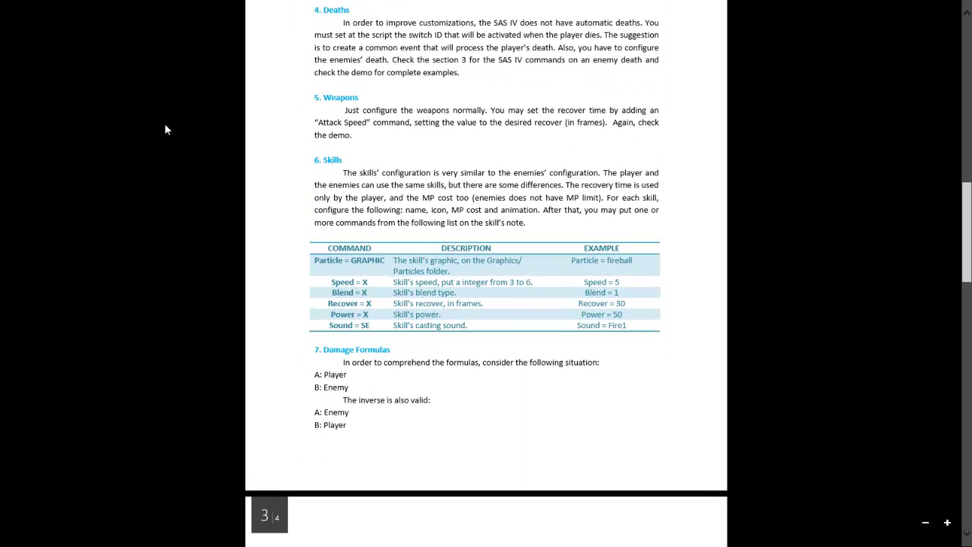
pyautogui.scroll(-4, 165, 129)
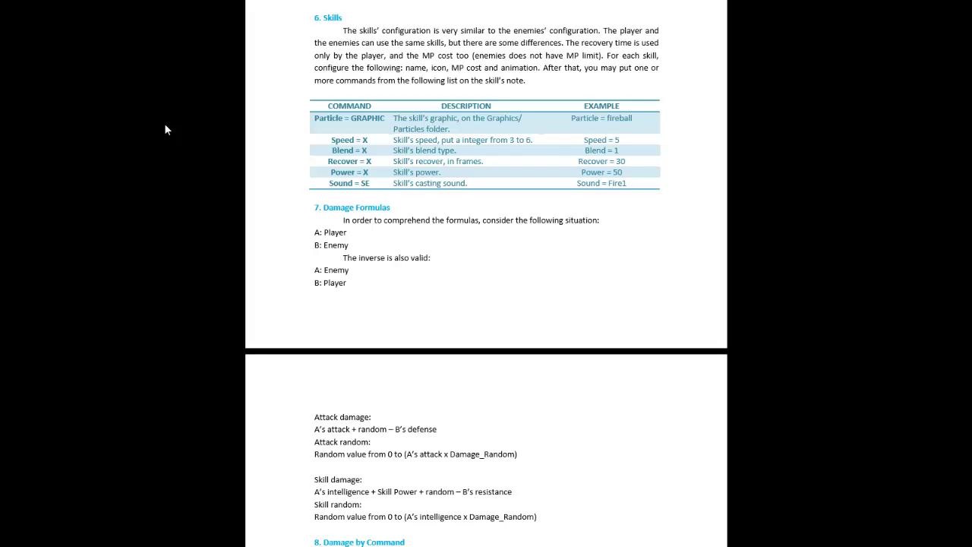
pyautogui.scroll(-1, 164, 123)
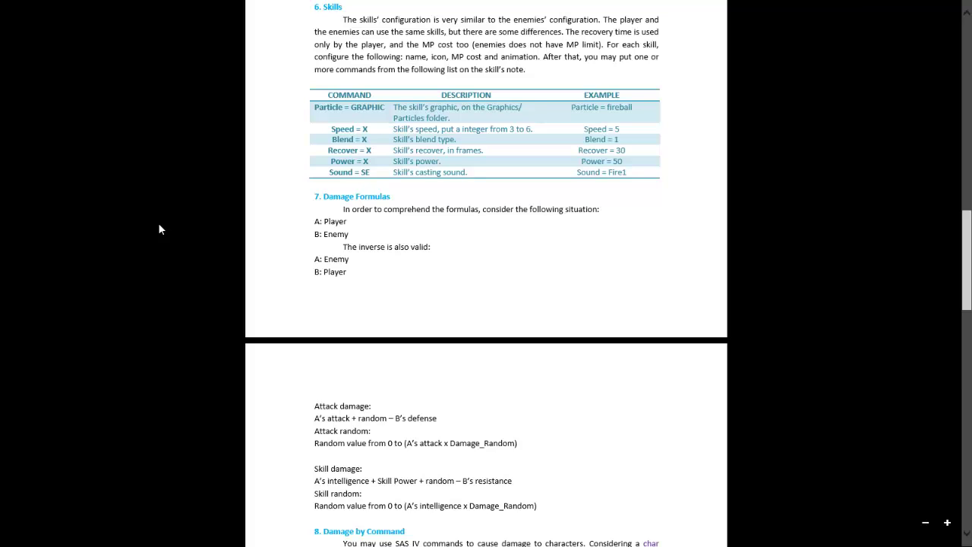
pyautogui.scroll(-1, 158, 226)
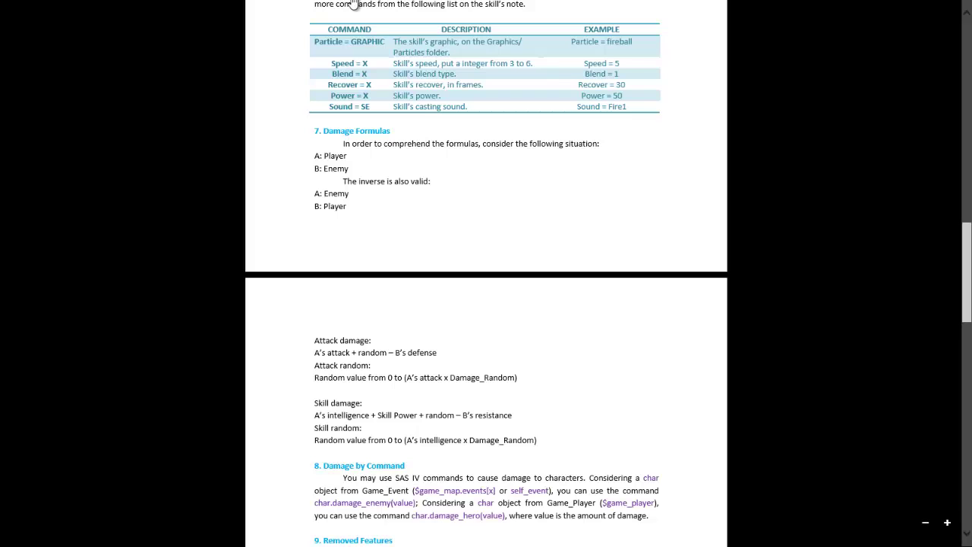
pyautogui.press('Escape')
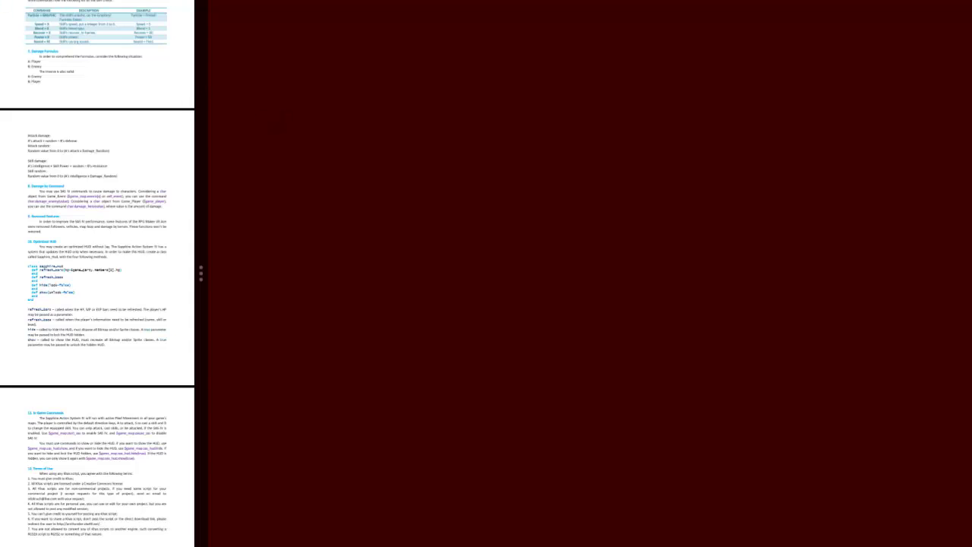
pyautogui.click(3, 2)
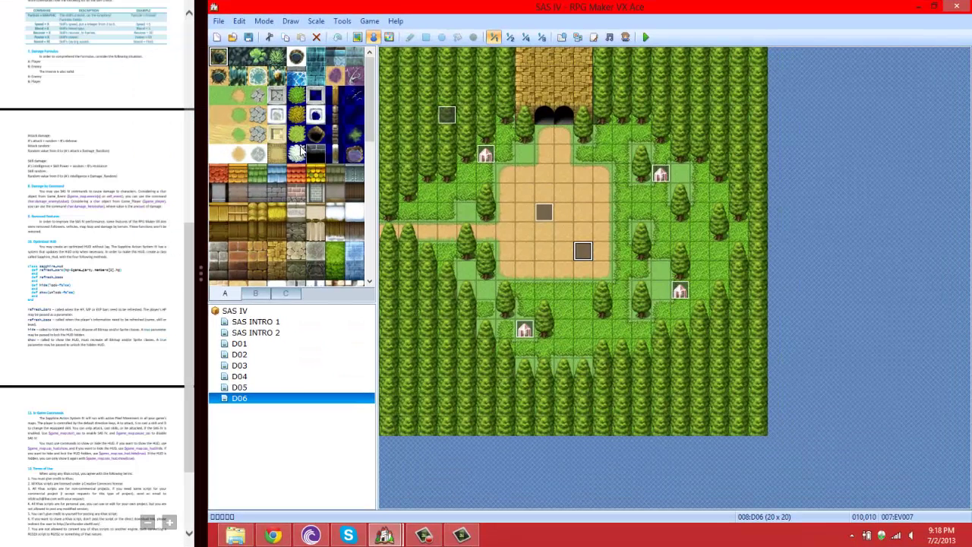
pyautogui.moveTo(200, 282); pyautogui.dragTo(30, 289)
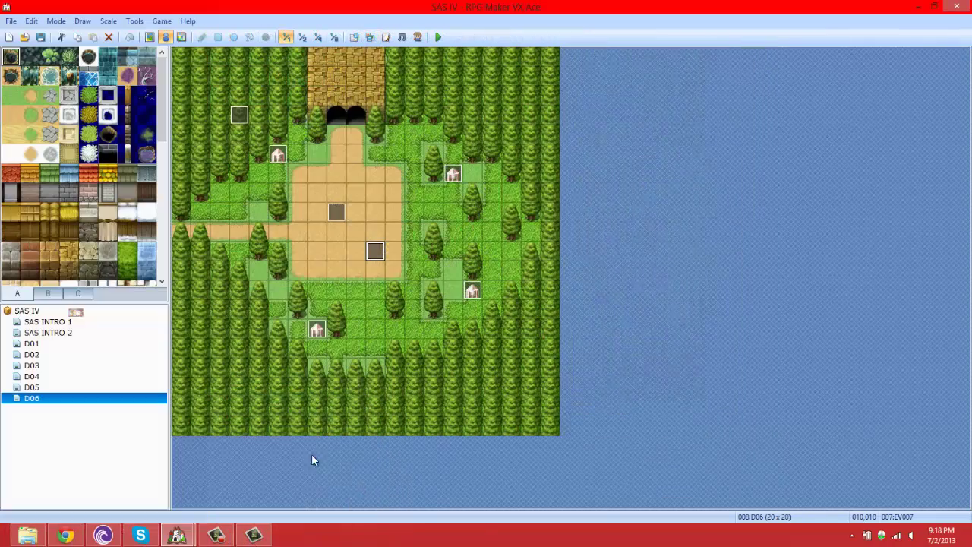
# Copy all the note commands of the Fireball skill from the SAS IV project's database
pyautogui.click(135, 21)
pyautogui.click(156, 35)
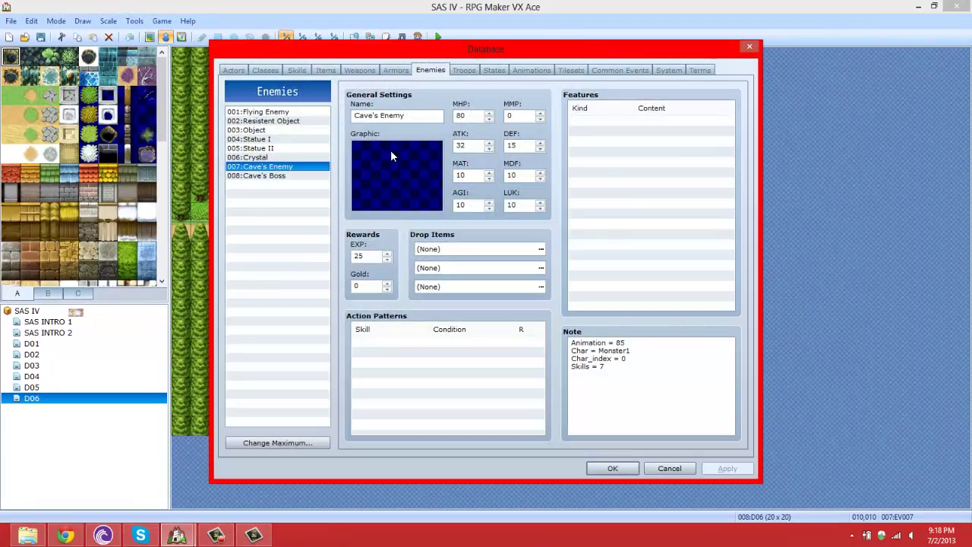
pyautogui.click(297, 70)
pyautogui.moveTo(633, 386); pyautogui.dragTo(431, 271)
pyautogui.hotkey('ctrl', 'c')
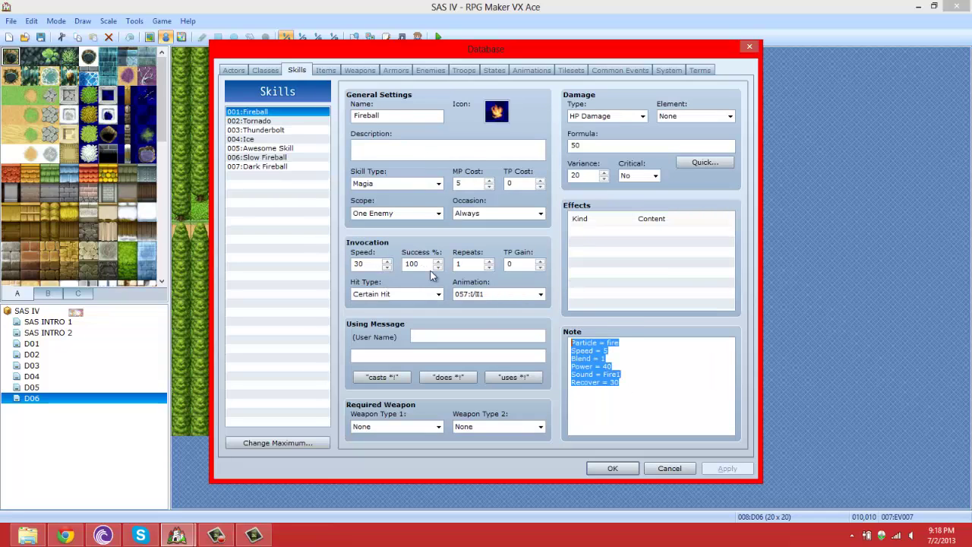
pyautogui.click(669, 468)
# Switch to the Tutorial WorldX project, name the empty skill 009 "Water Blast" and paste the copied commands into its note
pyautogui.click(180, 535)
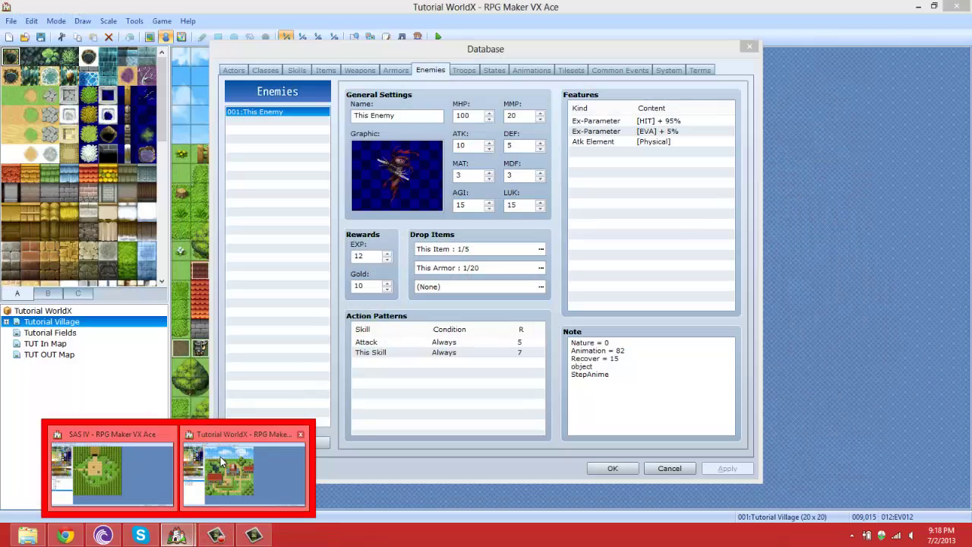
pyautogui.click(243, 471)
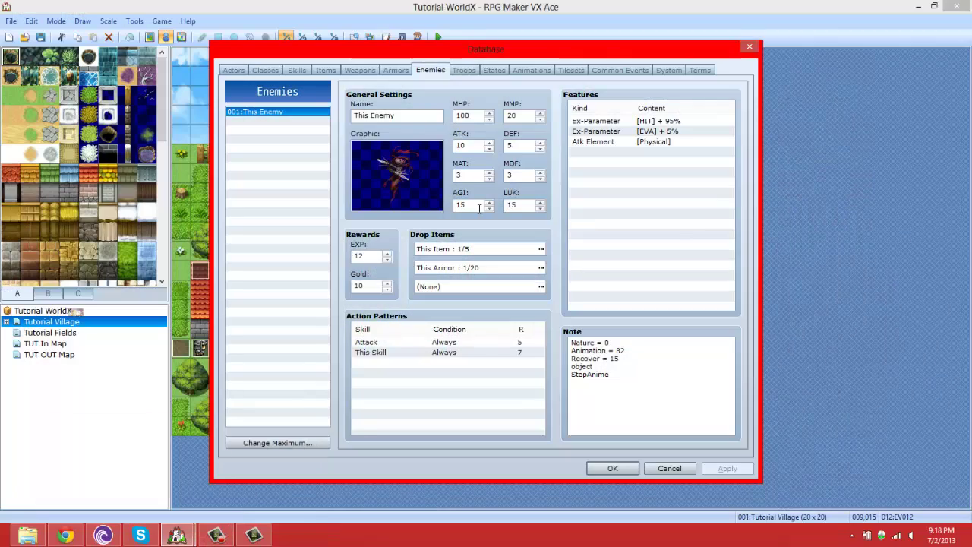
pyautogui.click(293, 68)
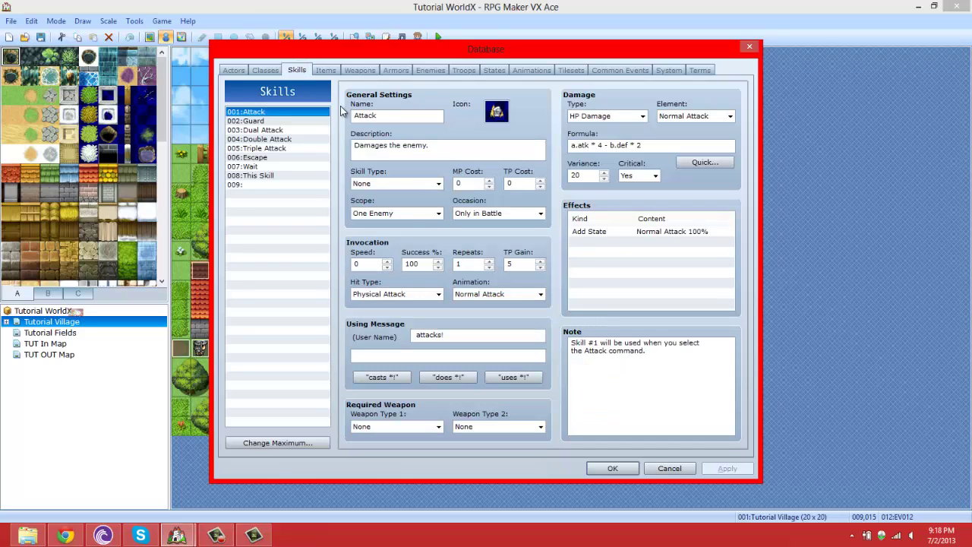
pyautogui.click(260, 186)
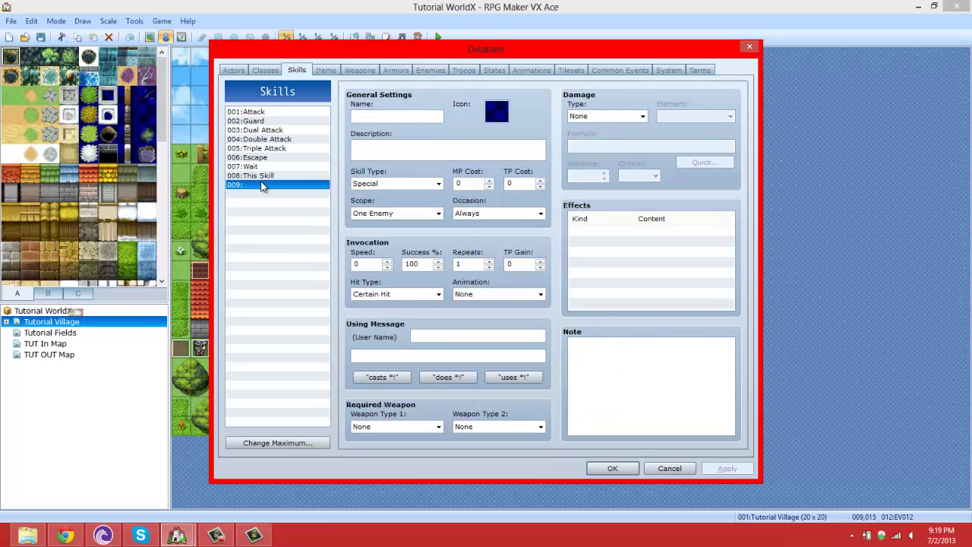
pyautogui.click(393, 114)
pyautogui.write('Wat')
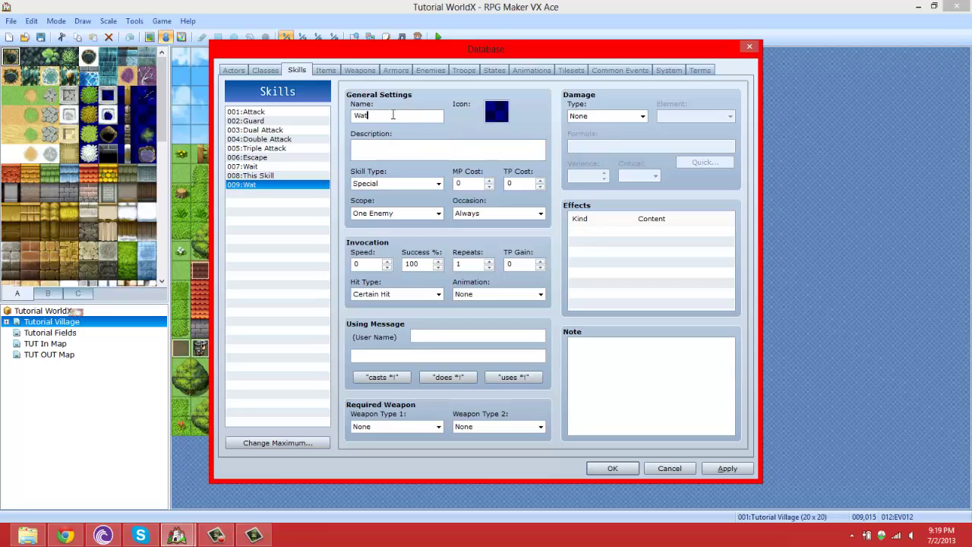
pyautogui.write('er Blast')
pyautogui.hotkey('ctrl', 'v')
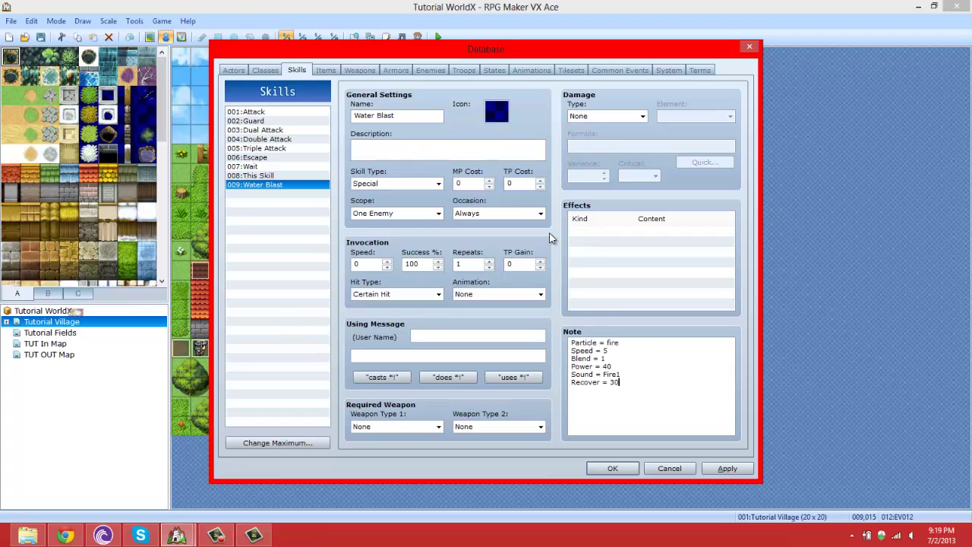
# Give the Water Blast skill the icon at index 99 and the description "Fire Blast"
pyautogui.doubleClick(499, 113)
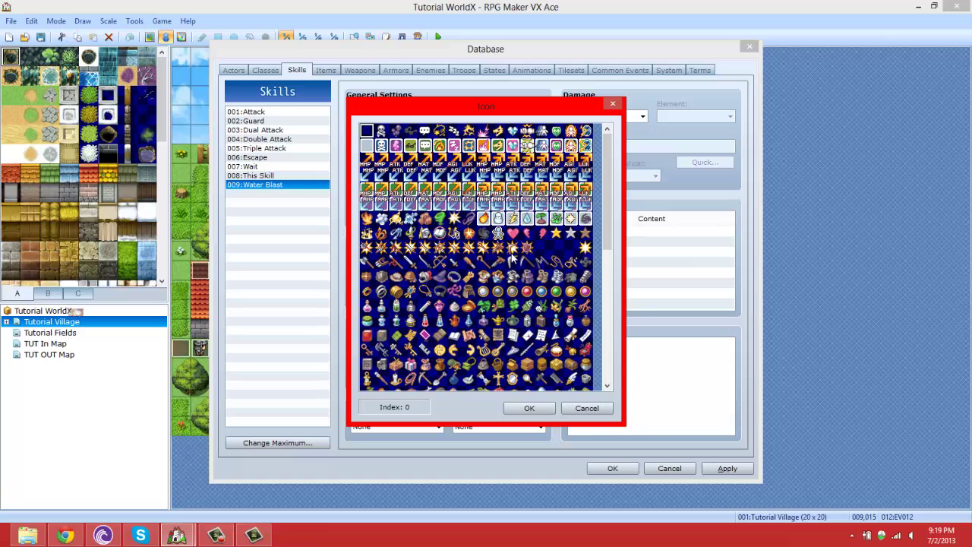
pyautogui.doubleClick(408, 219)
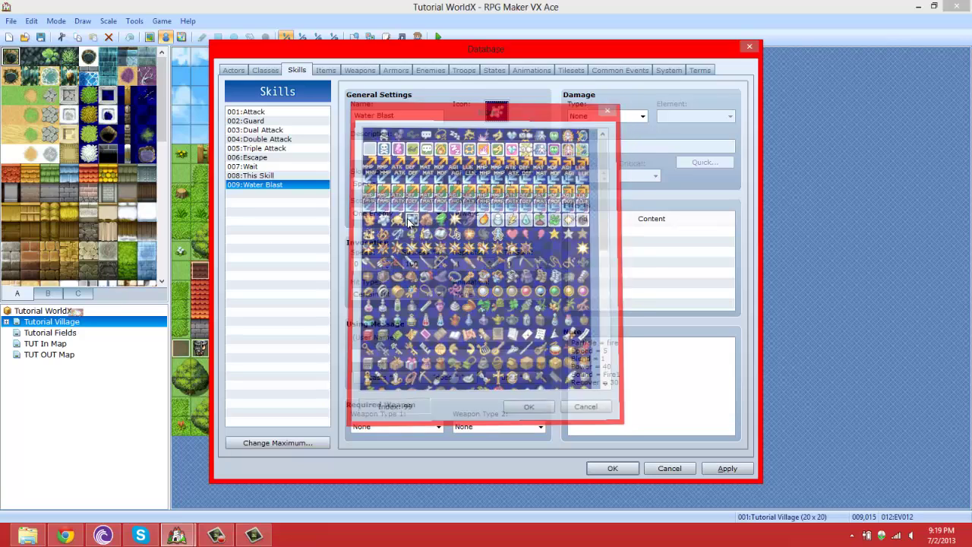
pyautogui.click(397, 156)
pyautogui.write('F')
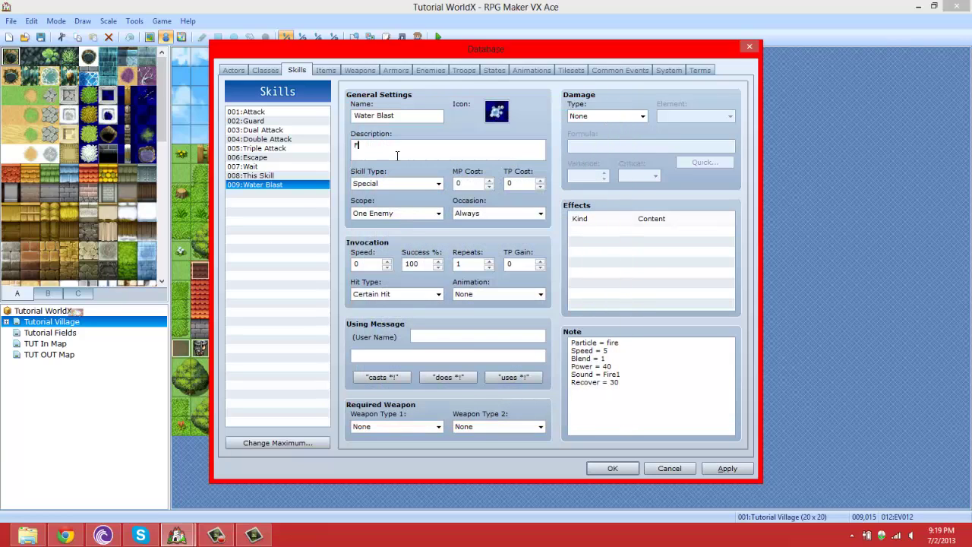
pyautogui.write('ire Blast')
# Set the Water Blast skill's MP cost to 1 and its message to "uses Water Blast!", and save the database changes
pyautogui.click(465, 184)
pyautogui.click(498, 378)
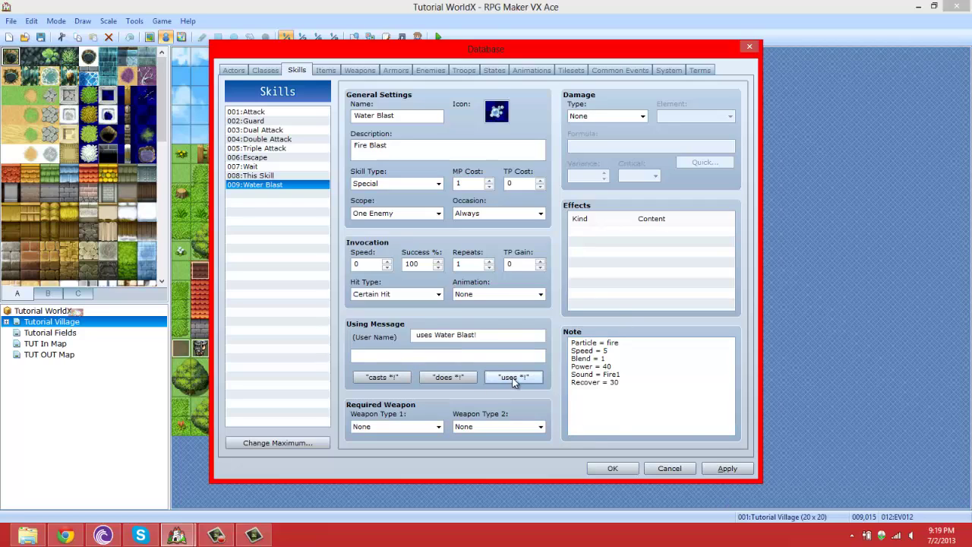
pyautogui.click(724, 469)
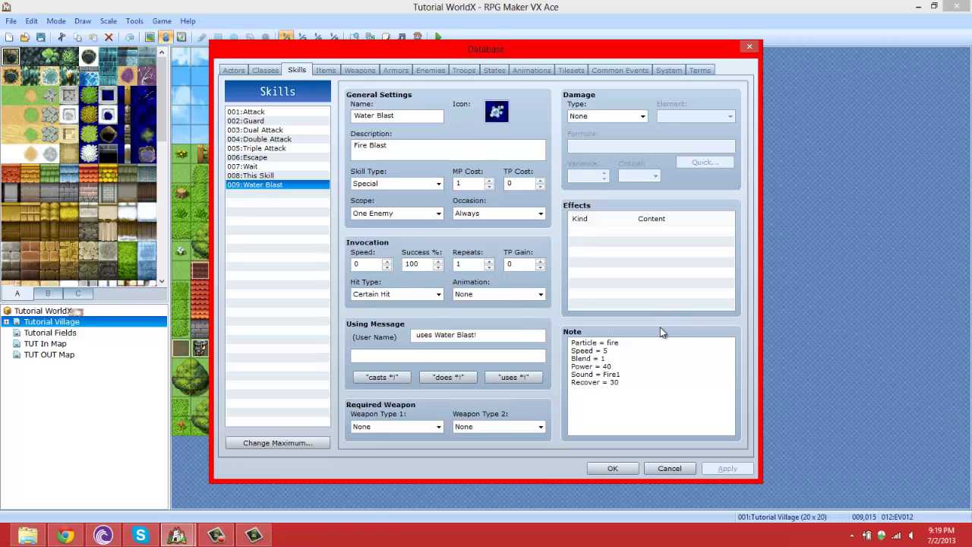
pyautogui.click(614, 468)
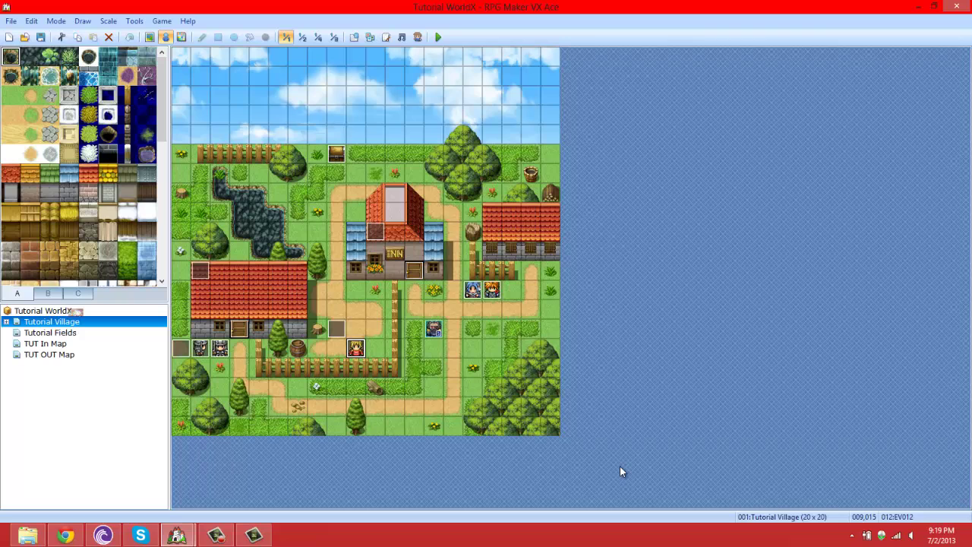
# Switch to File Explorer and copy the Particles folder from the Graphics folder of Sapphire Action System IV v4.4en
pyautogui.click(27, 535)
pyautogui.click(114, 433)
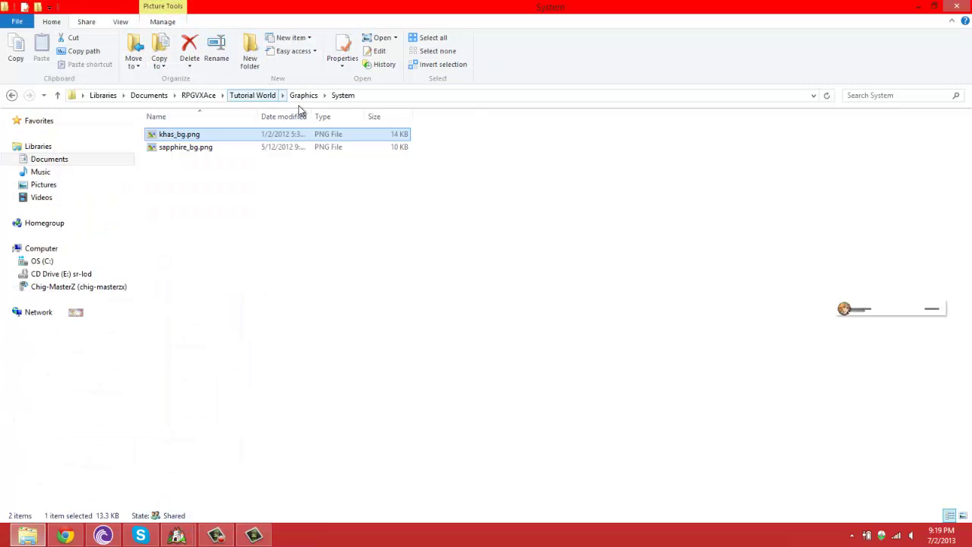
pyautogui.click(254, 95)
pyautogui.click(216, 97)
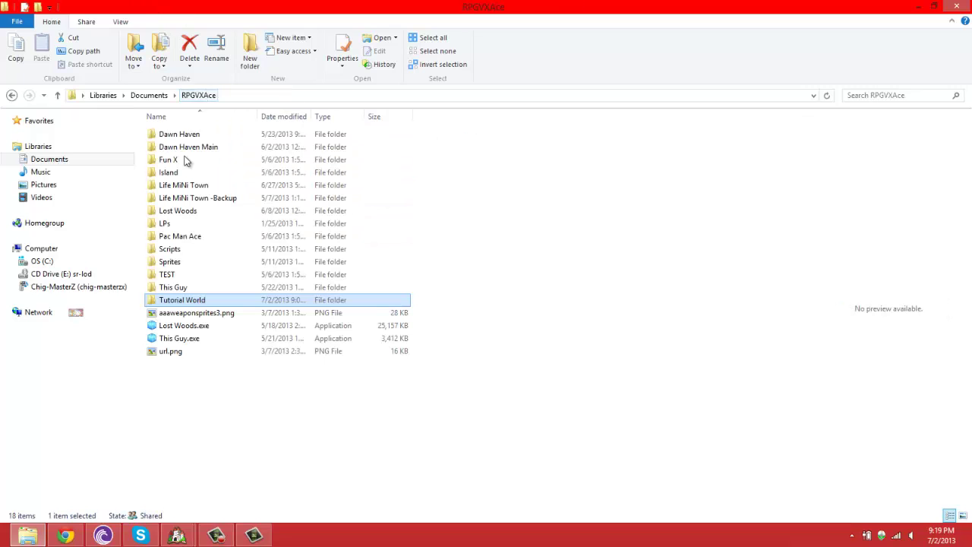
pyautogui.click(189, 254)
pyautogui.doubleClick(189, 255)
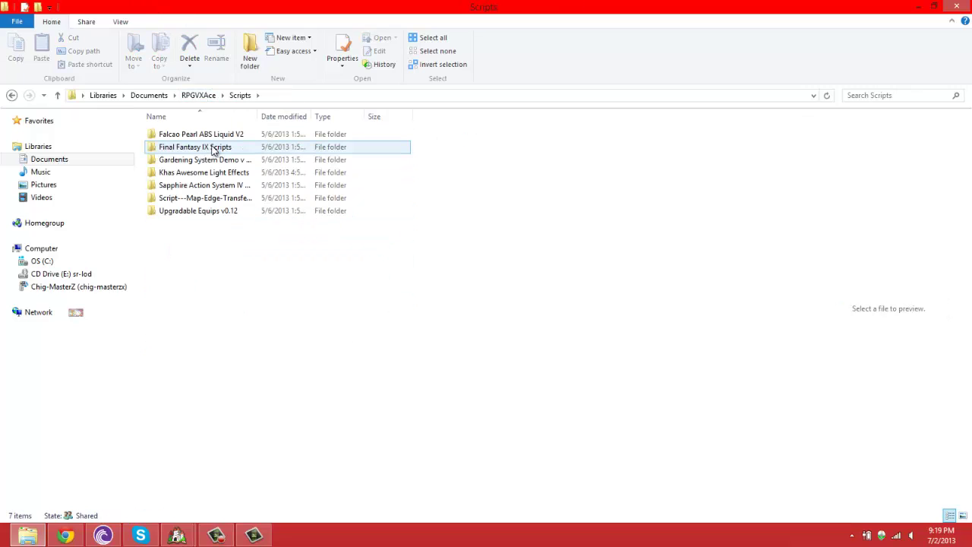
pyautogui.doubleClick(205, 174)
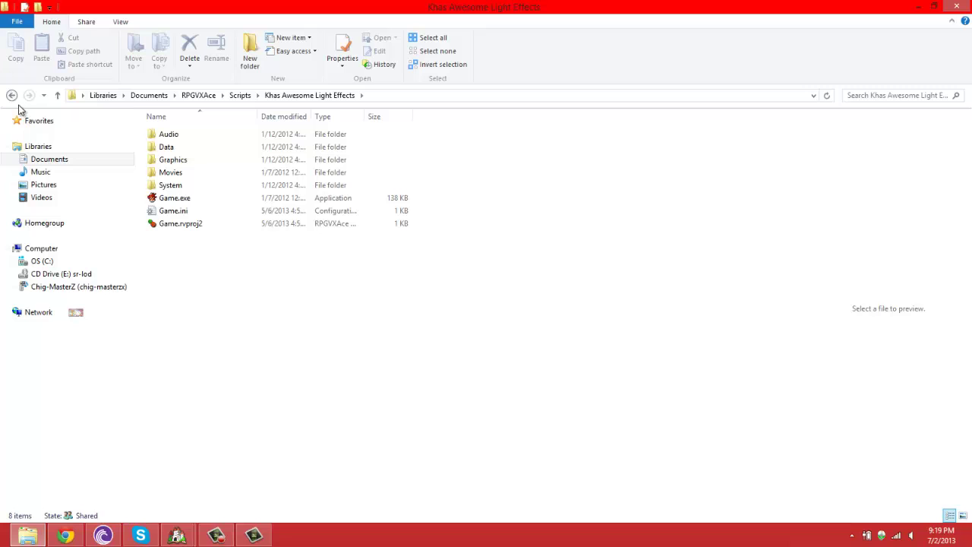
pyautogui.click(12, 95)
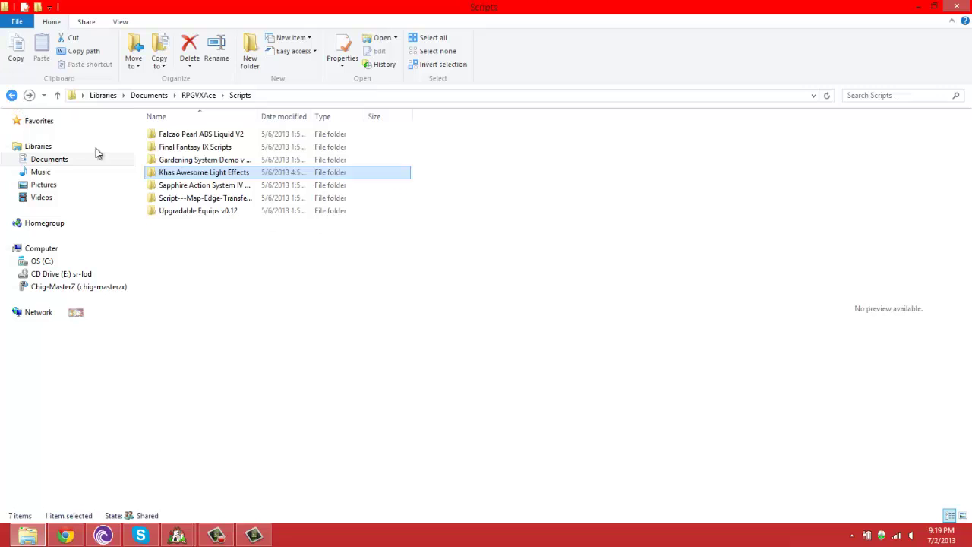
pyautogui.doubleClick(180, 185)
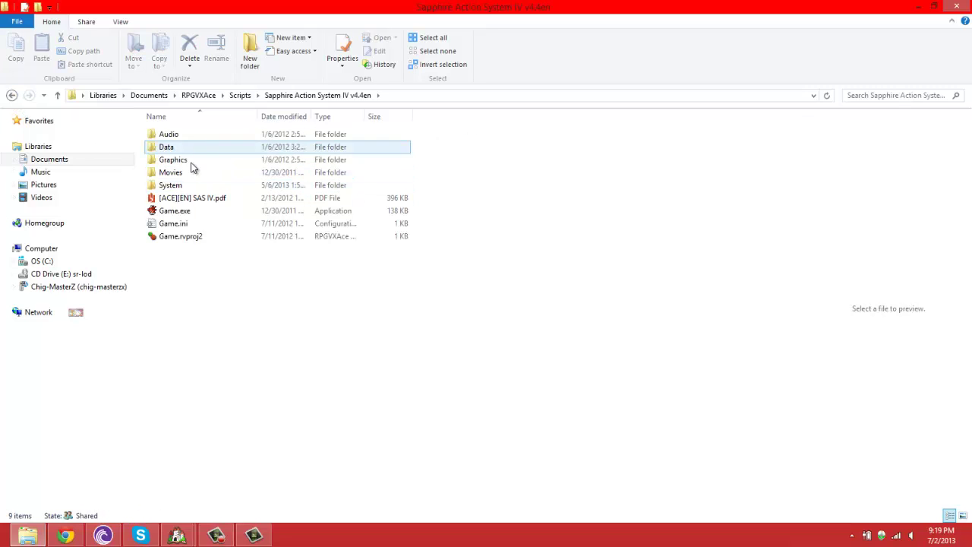
pyautogui.doubleClick(187, 159)
pyautogui.click(195, 226)
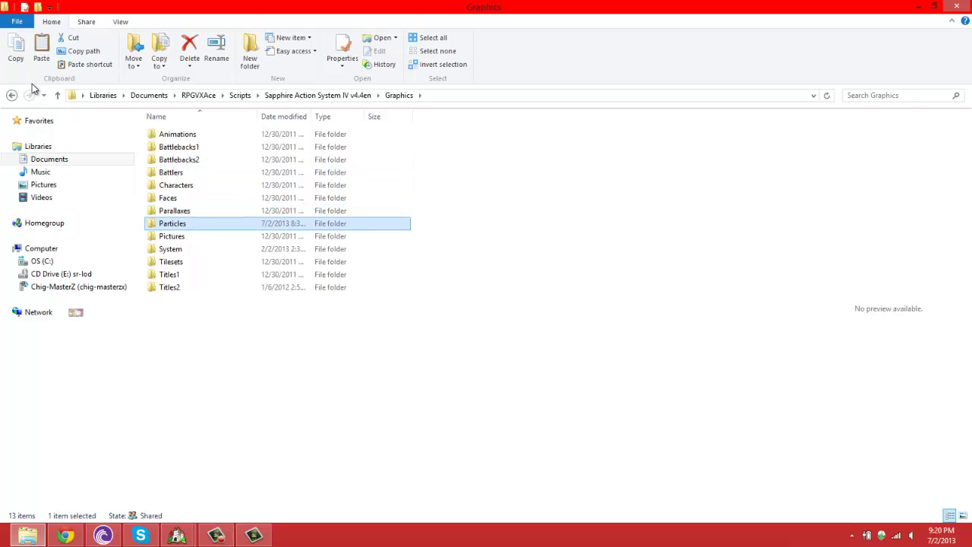
# Paste the copied Particles folder into the Graphics folder of the Tutorial World project
pyautogui.click(11, 94)
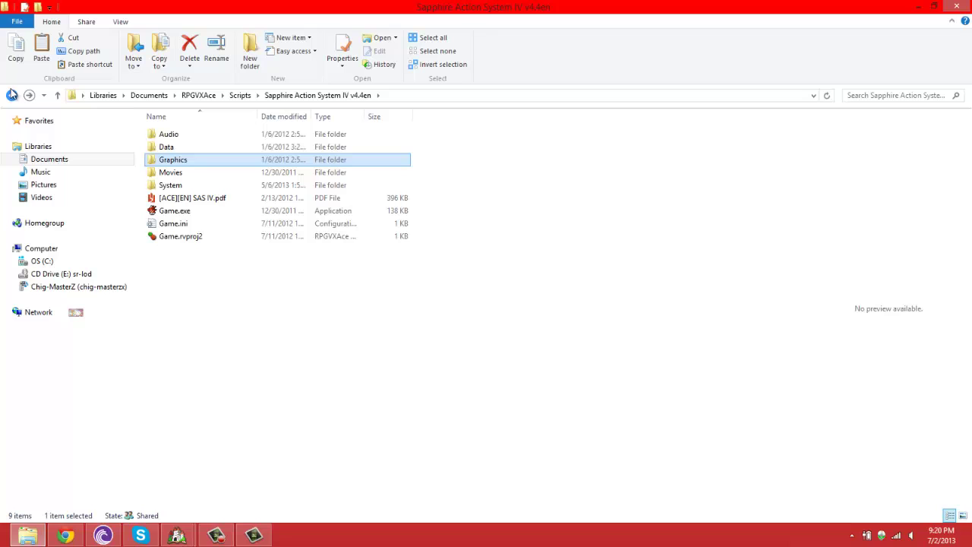
pyautogui.click(11, 94)
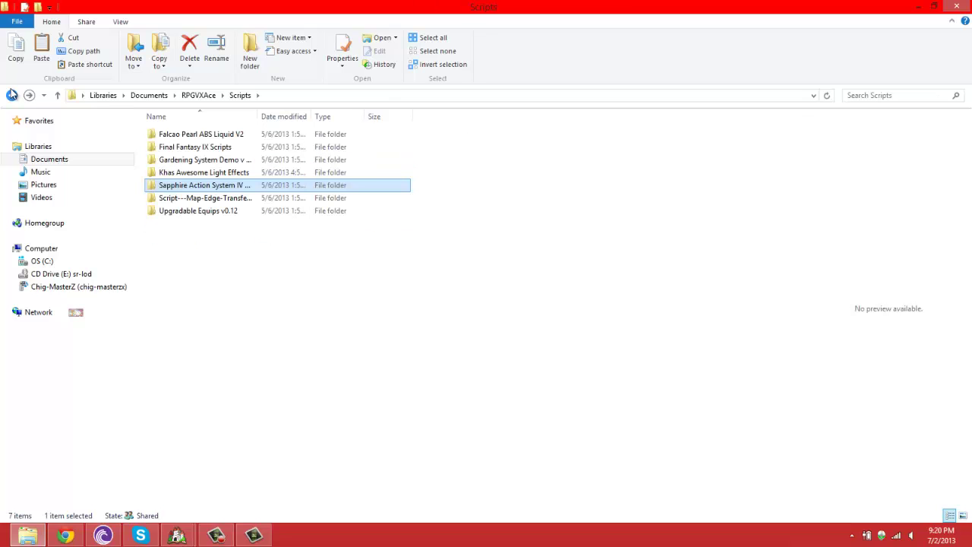
pyautogui.click(12, 94)
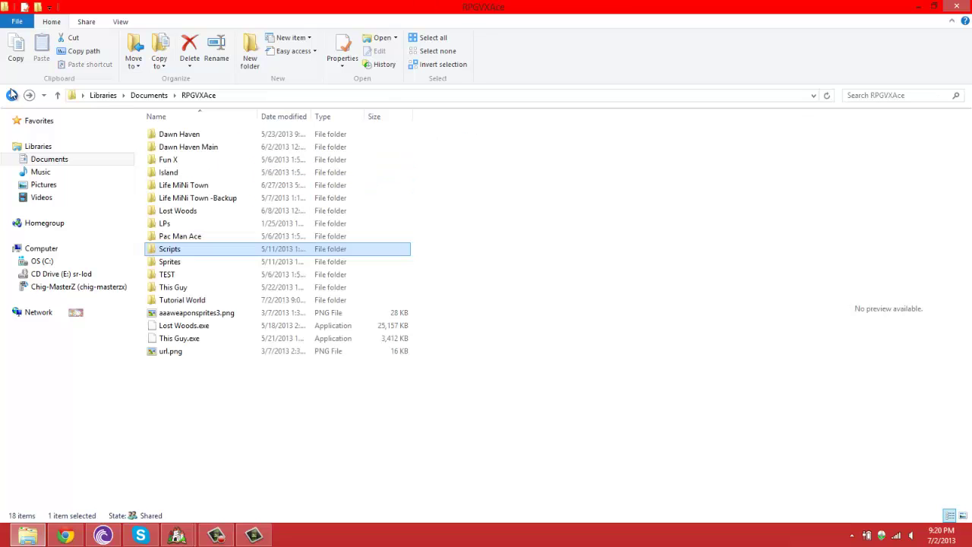
pyautogui.doubleClick(194, 300)
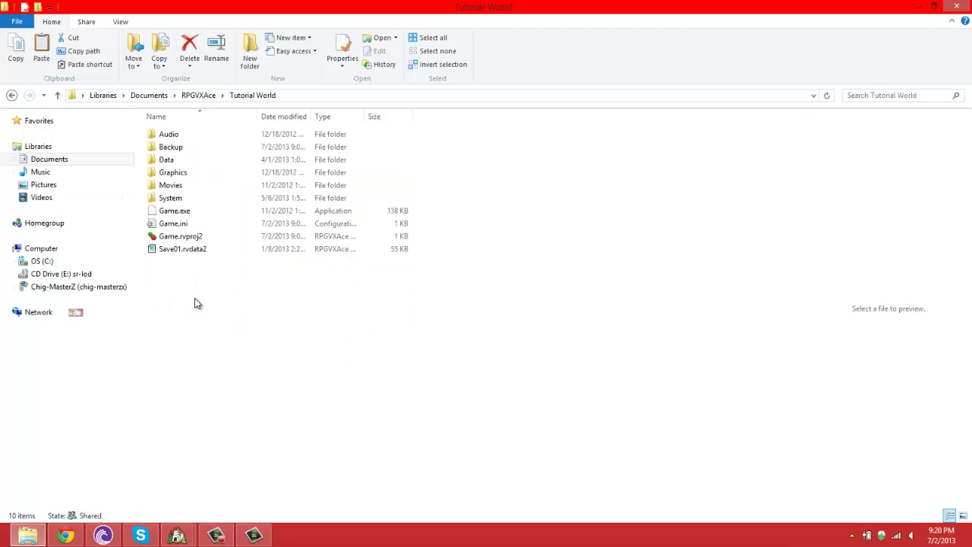
pyautogui.doubleClick(175, 180)
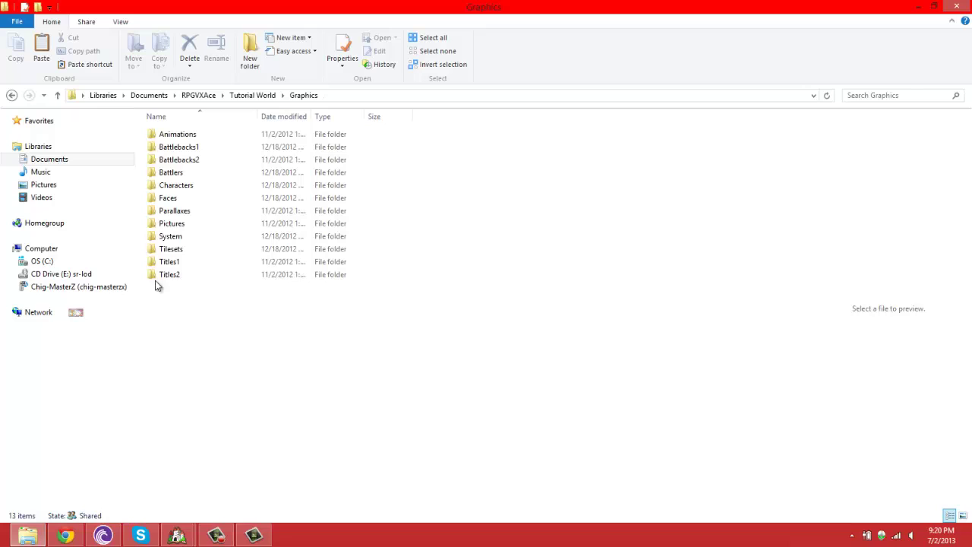
pyautogui.hotkey('ctrl', 'v')
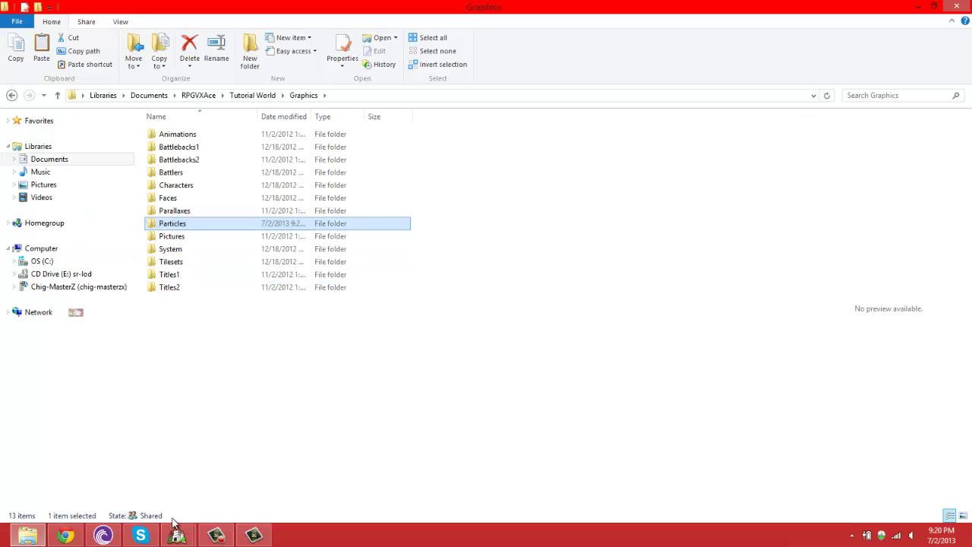
# Switch to the Tutorial WorldX project in RPG Maker VX Ace and give the actor ThisGUY an Add Skill feature for Water Blast
pyautogui.moveTo(176, 532)
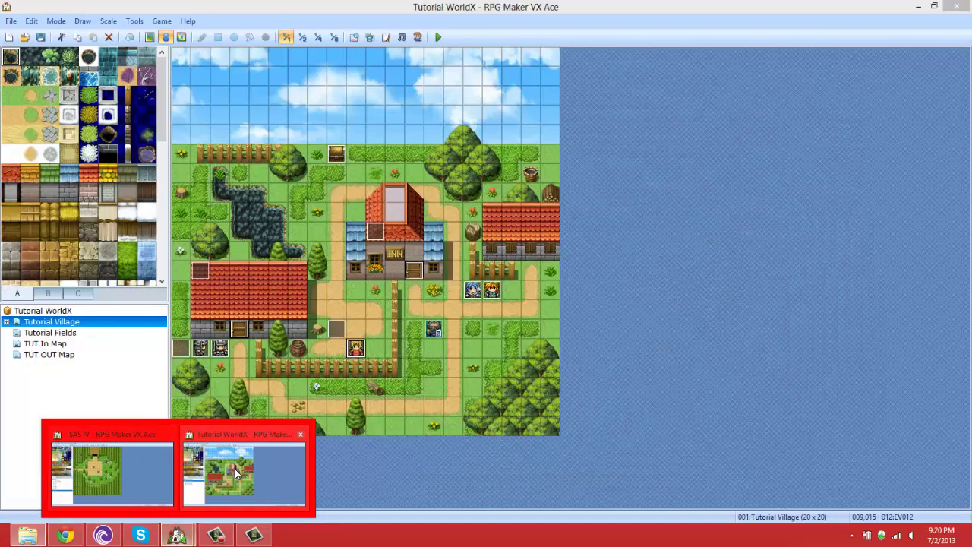
pyautogui.click(235, 469)
pyautogui.click(135, 20)
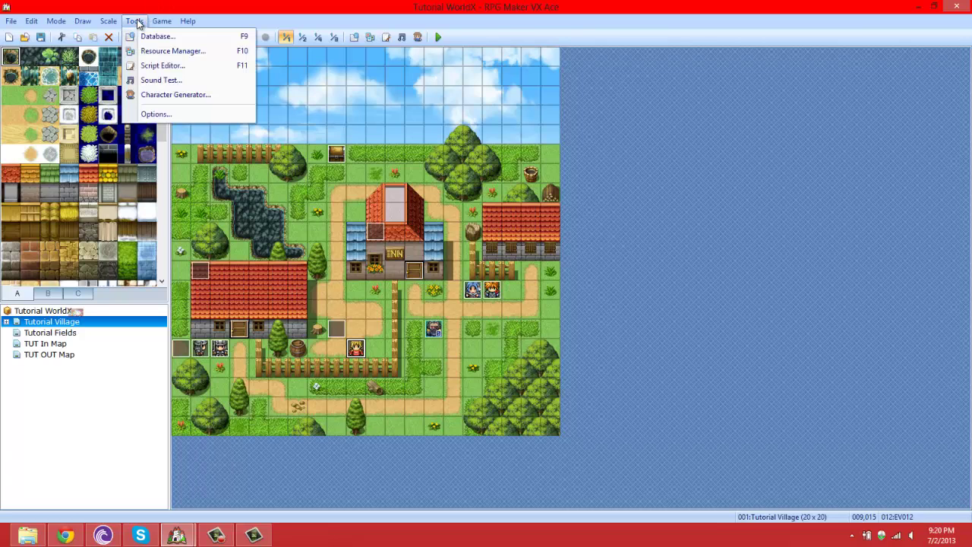
pyautogui.click(152, 34)
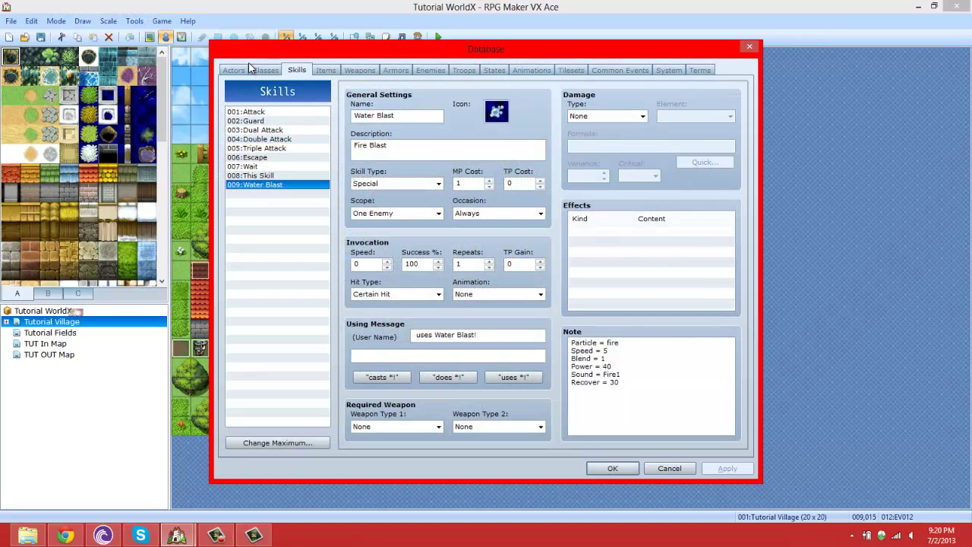
pyautogui.click(234, 70)
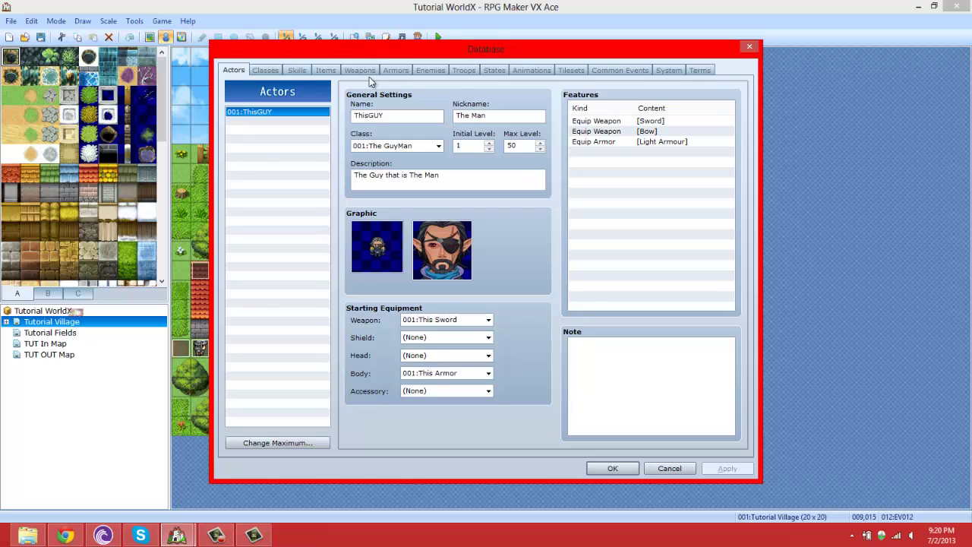
pyautogui.rightClick(638, 150)
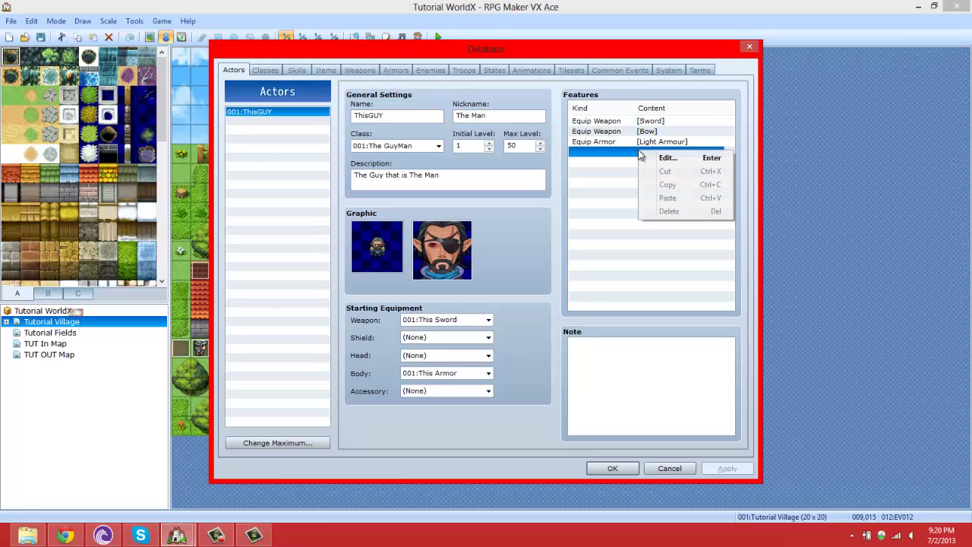
pyautogui.click(650, 156)
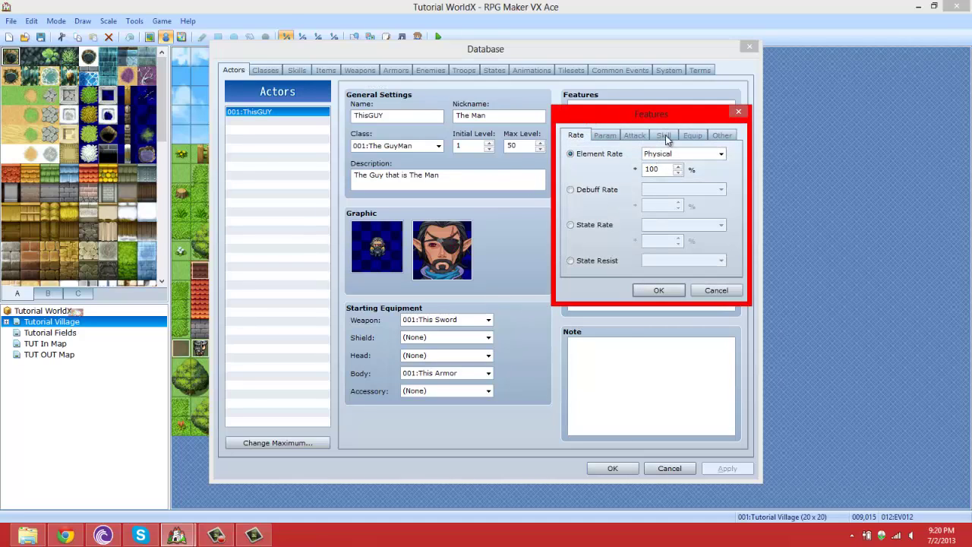
pyautogui.click(664, 135)
pyautogui.click(590, 156)
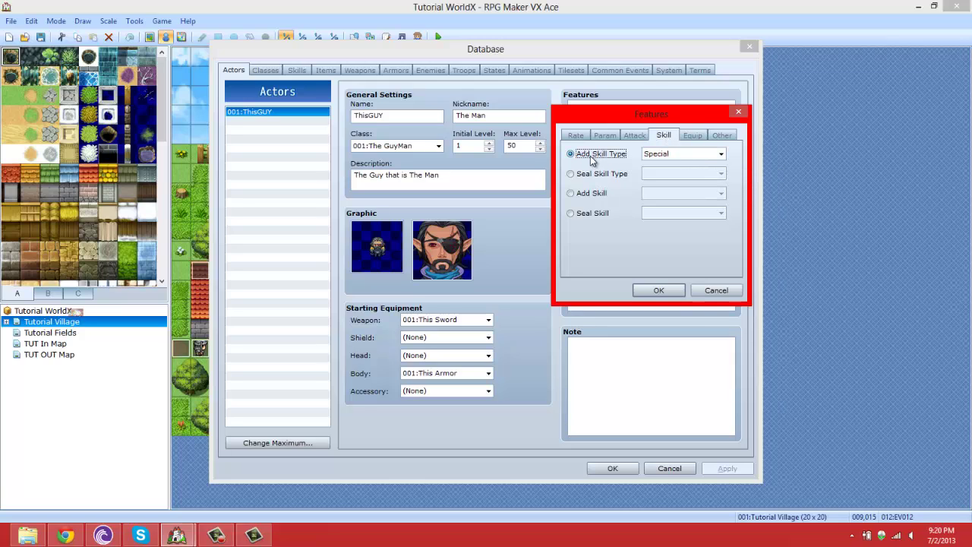
pyautogui.click(587, 194)
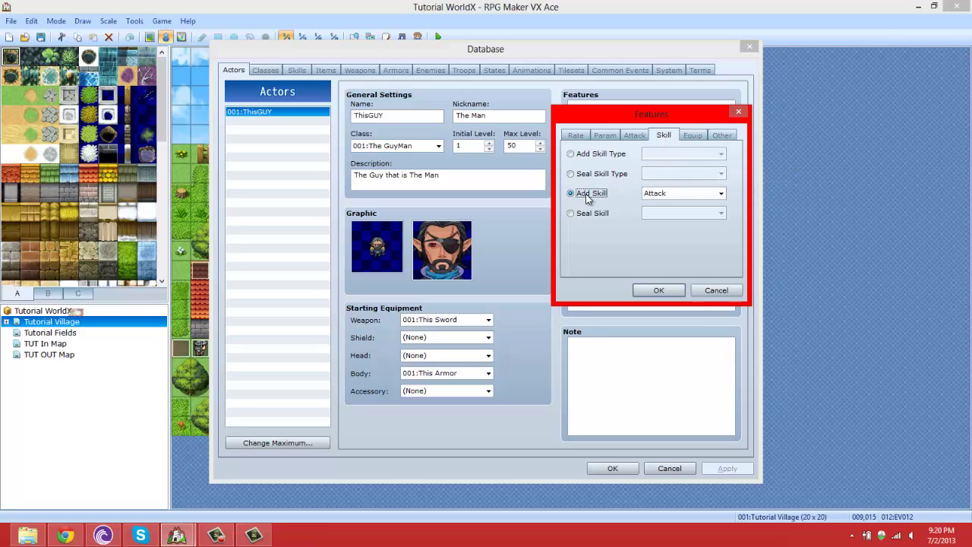
pyautogui.click(663, 193)
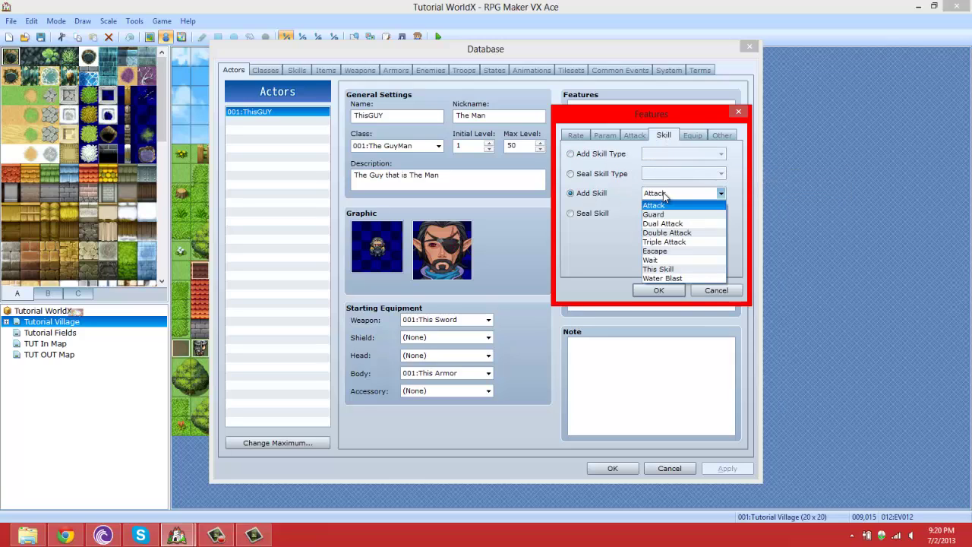
pyautogui.click(684, 278)
pyautogui.click(667, 290)
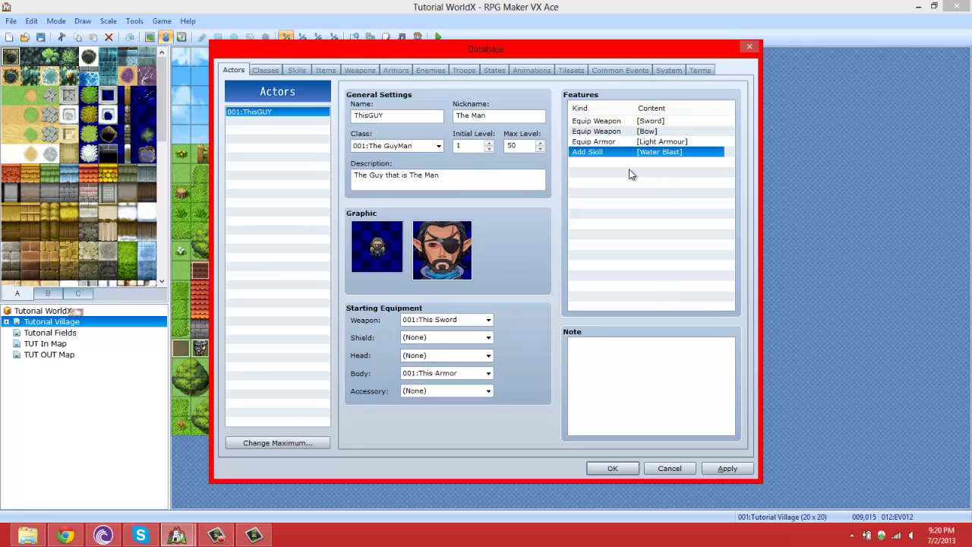
# Give the actor ThisGUY an Add Skill Type feature set to Magic
pyautogui.rightClick(623, 163)
pyautogui.click(632, 168)
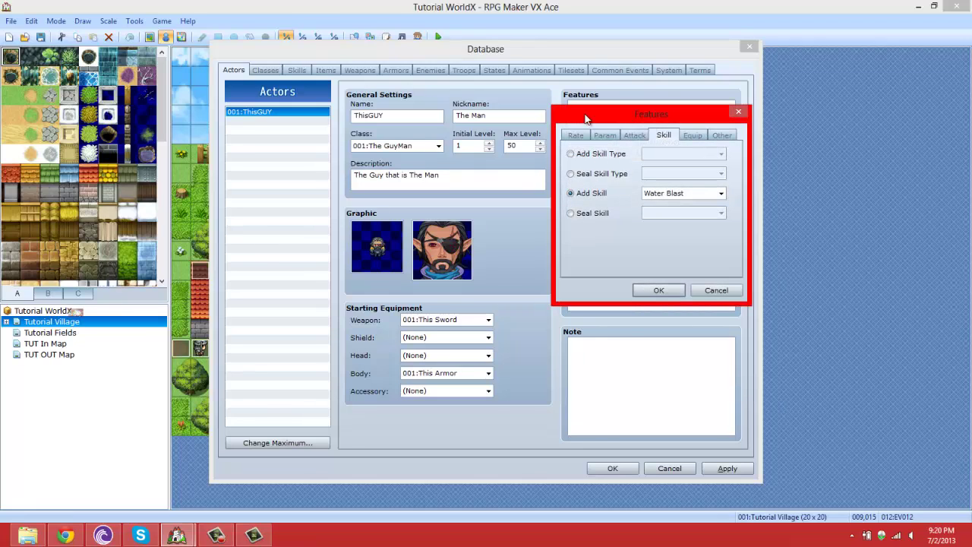
pyautogui.click(600, 156)
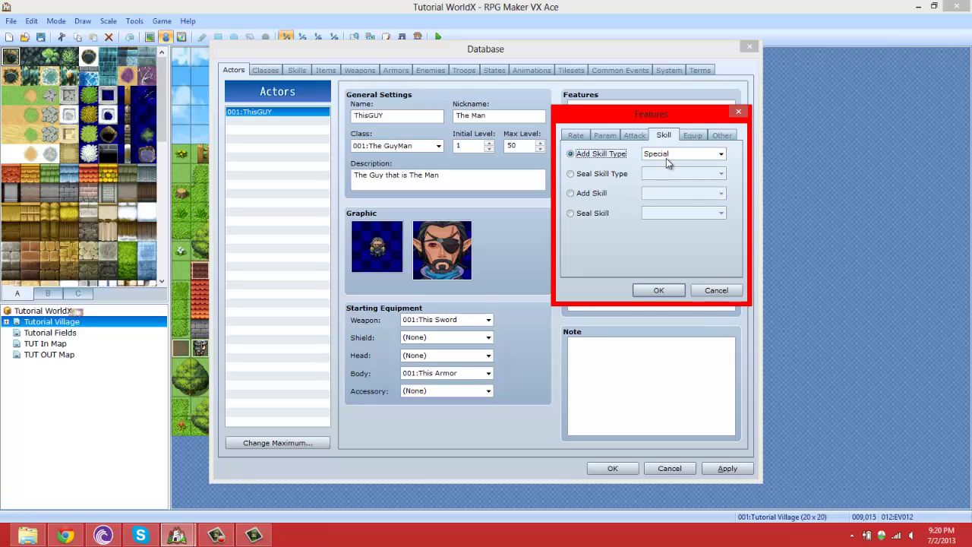
pyautogui.click(667, 155)
pyautogui.click(658, 165)
pyautogui.click(659, 291)
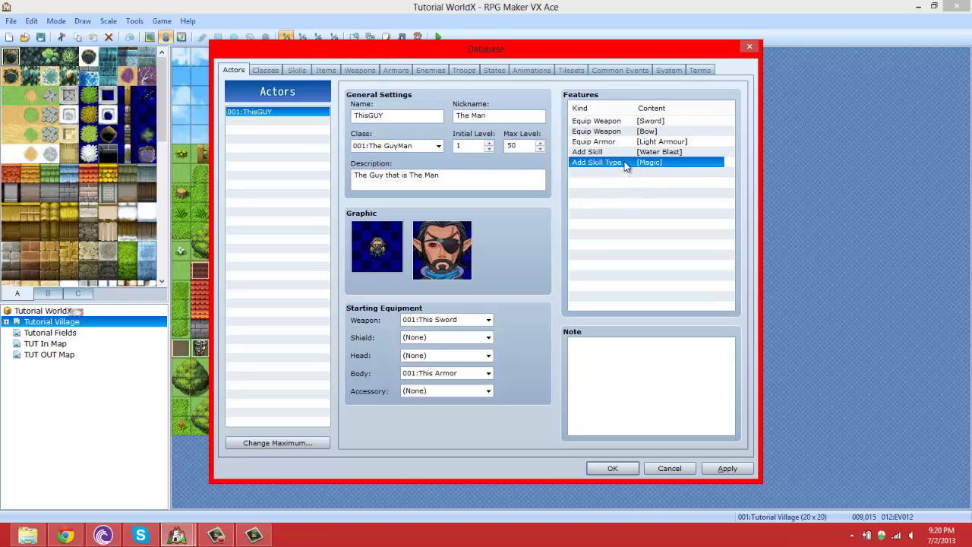
# Move the actor's Water Blast feature below the Magic skill type feature by cutting and pasting it
pyautogui.click(627, 154)
pyautogui.press('Delete')
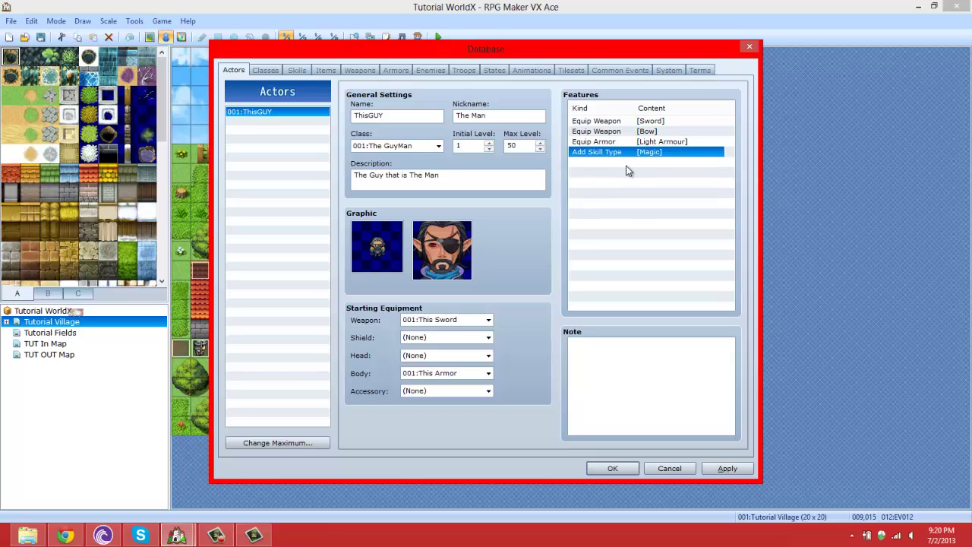
pyautogui.click(627, 165)
pyautogui.hotkey('ctrl', 'v')
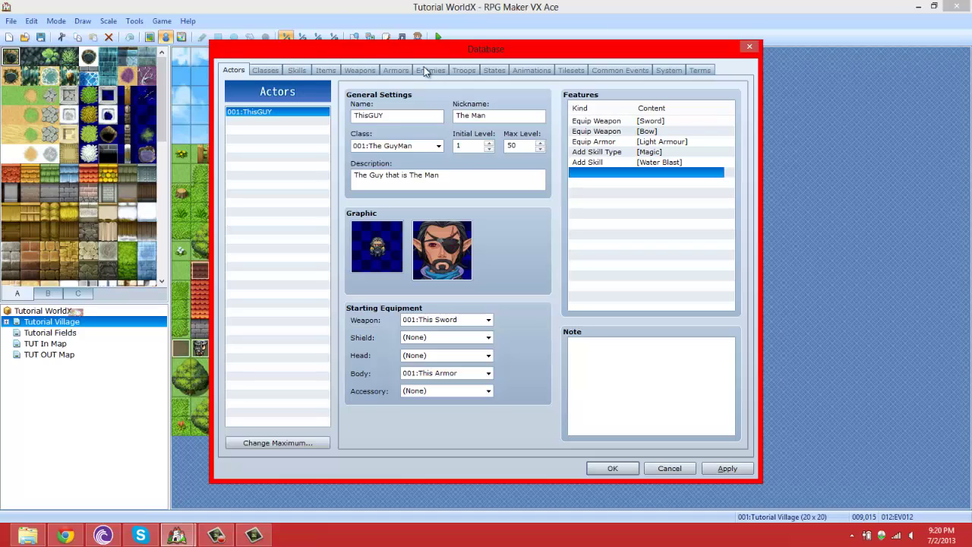
# Change the Water Blast skill's type to Magic and save the database changes
pyautogui.click(296, 70)
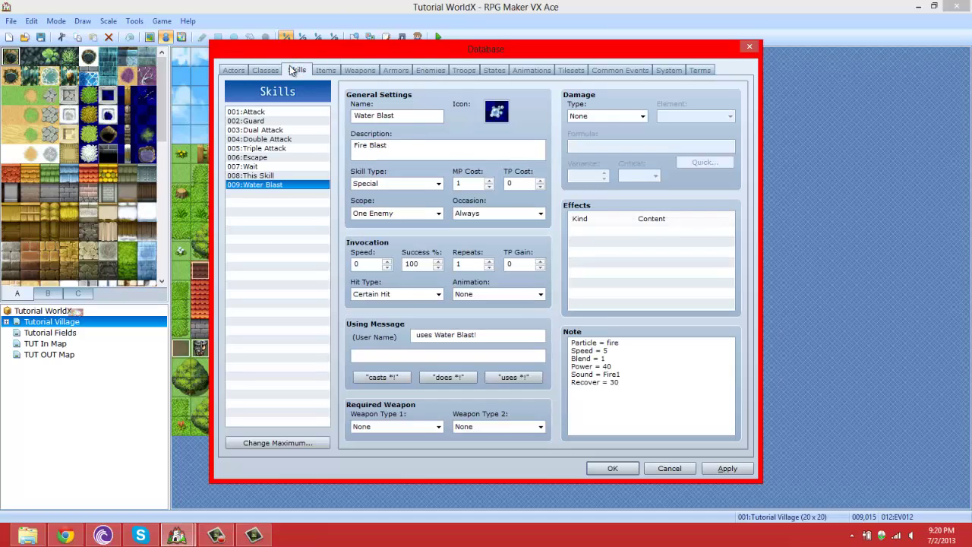
pyautogui.click(391, 183)
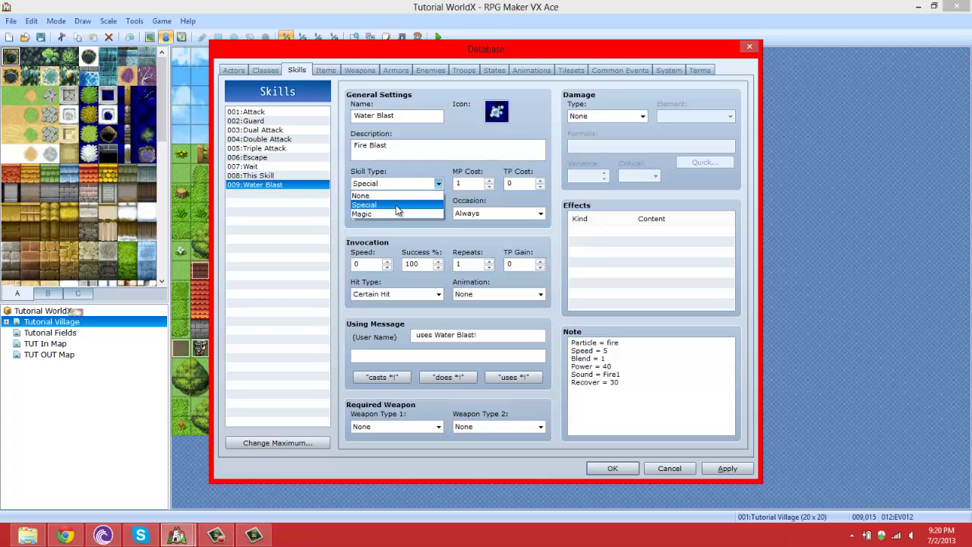
pyautogui.click(397, 213)
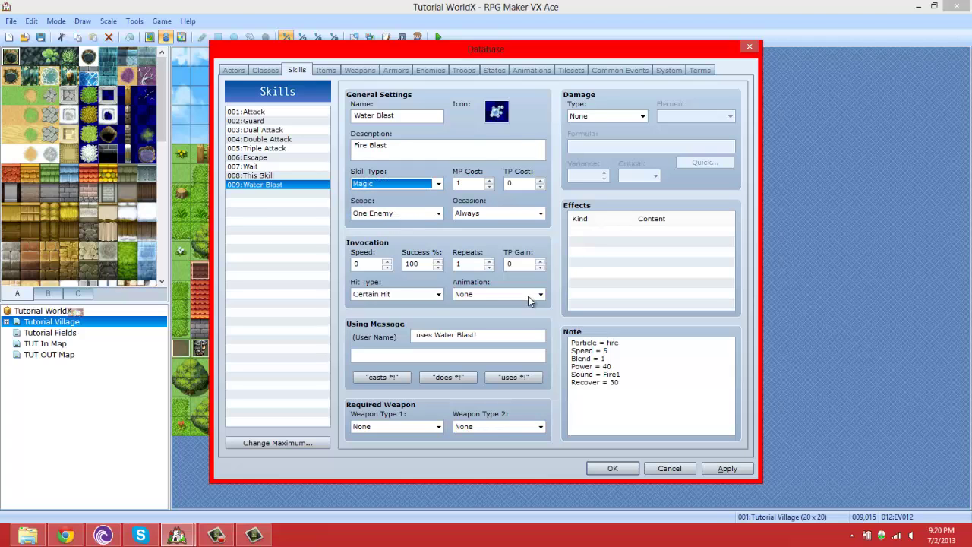
pyautogui.click(613, 470)
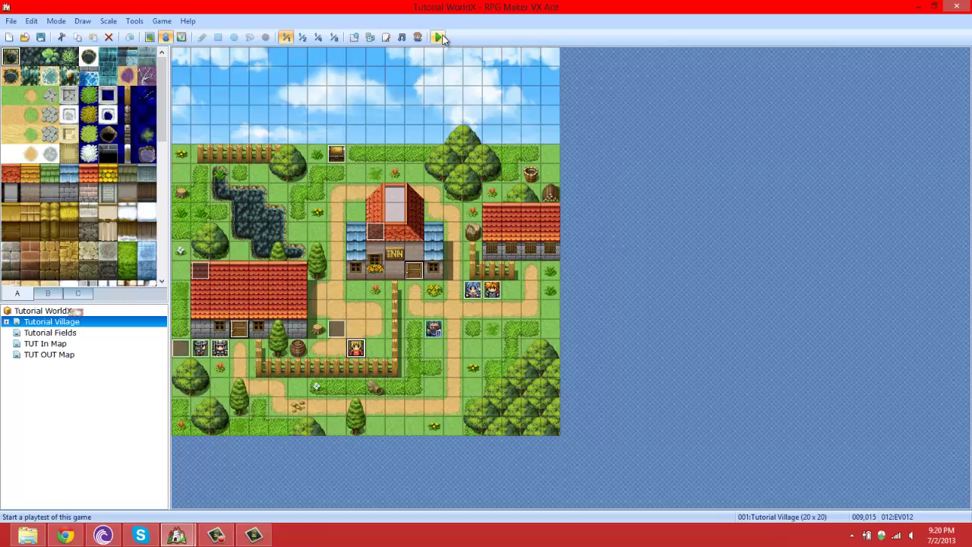
# Playtest the project, saving its changes, and start a new game
pyautogui.click(439, 37)
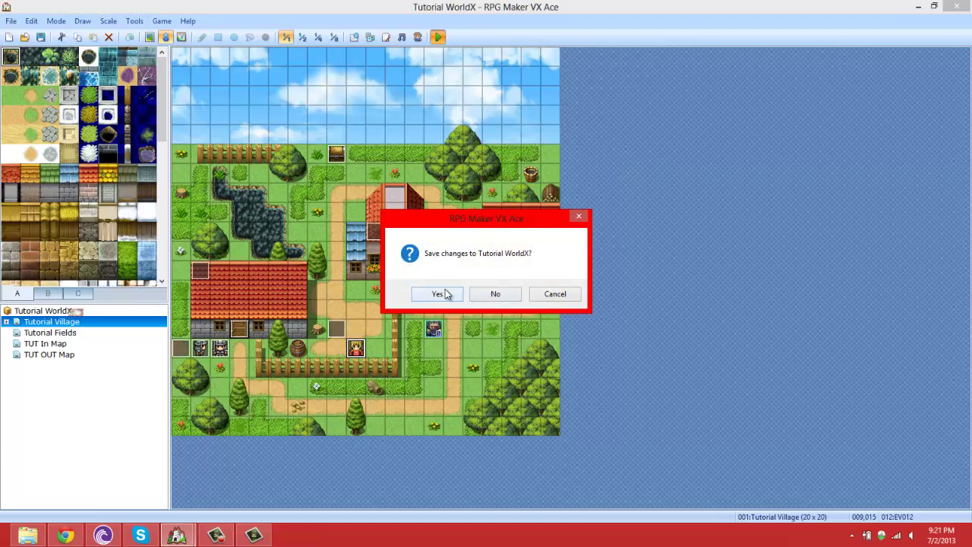
pyautogui.click(436, 294)
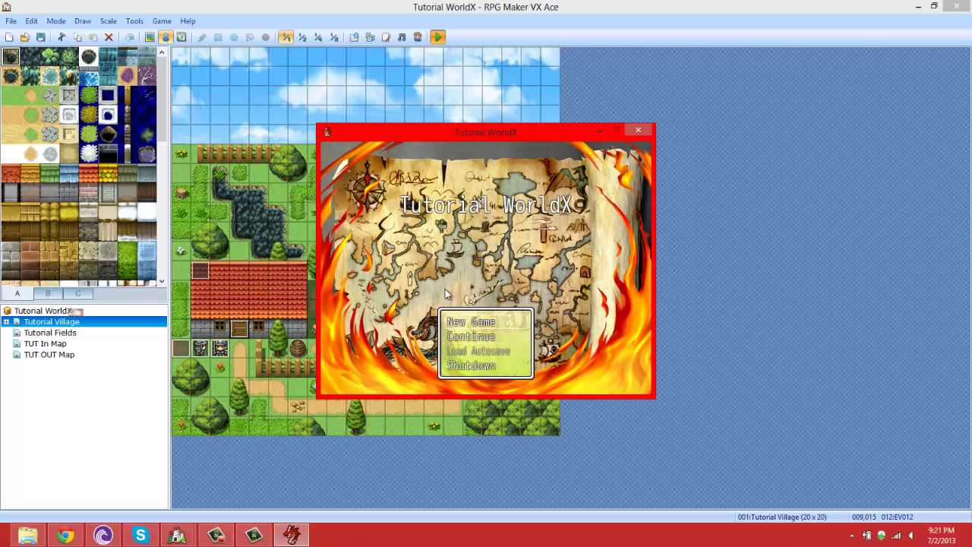
pyautogui.press('Return')
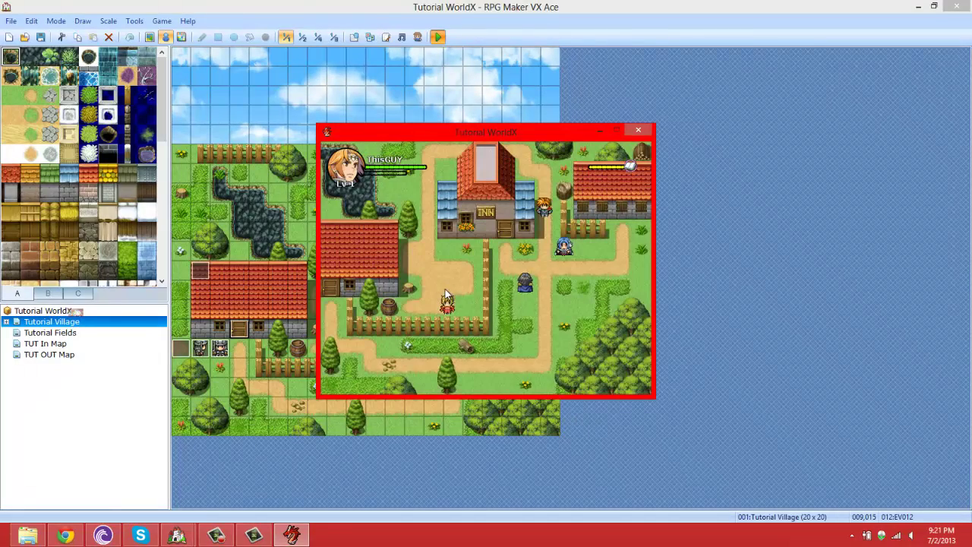
# Open ThisGUY's skills from the game menu and equip Water Blast as the active skill
pyautogui.press('Up')
pyautogui.press('Escape')
pyautogui.press('Down')
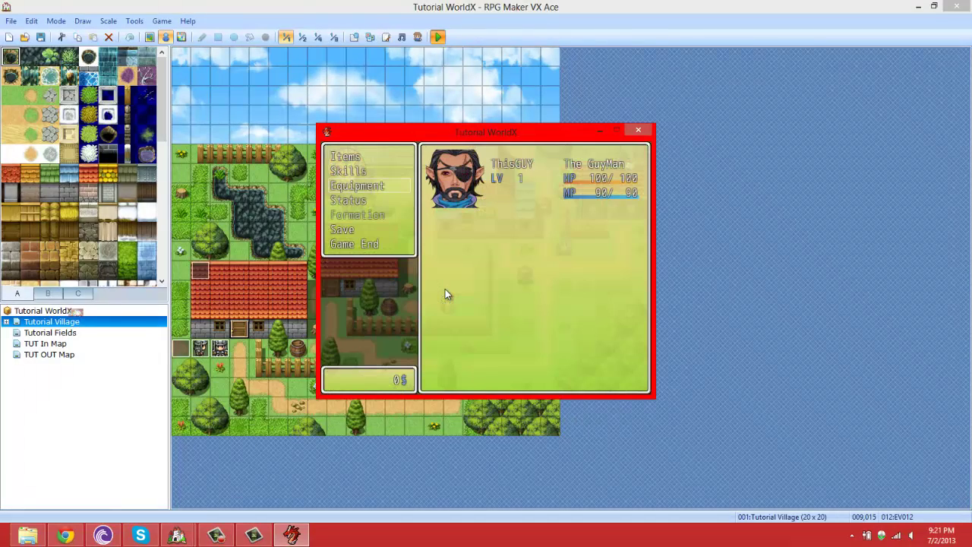
pyautogui.press('Return')
pyautogui.press('Return')
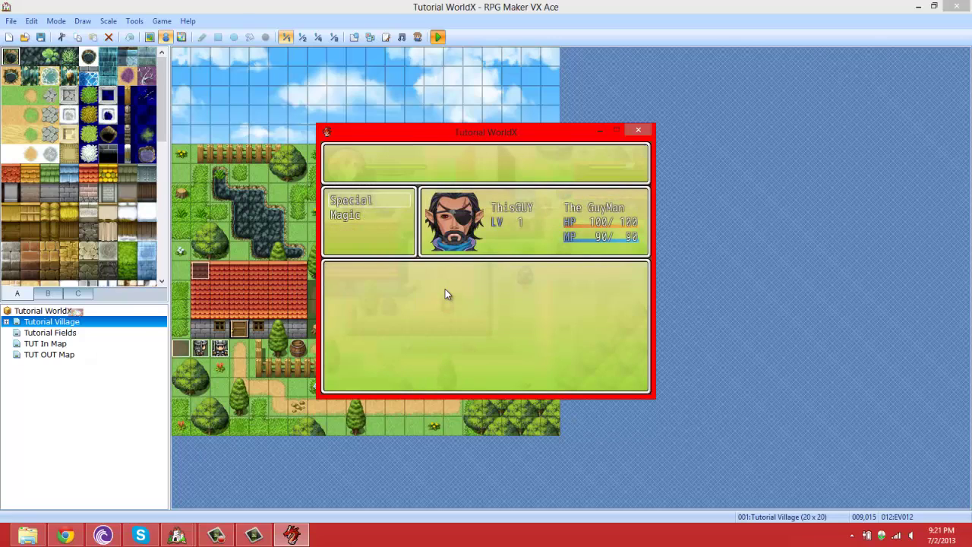
pyautogui.press('Escape')
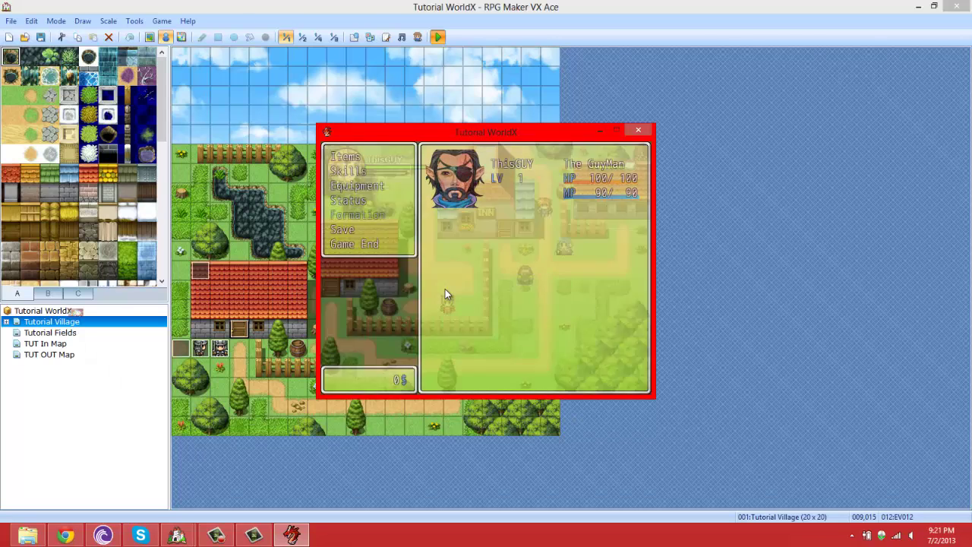
pyautogui.press('Escape')
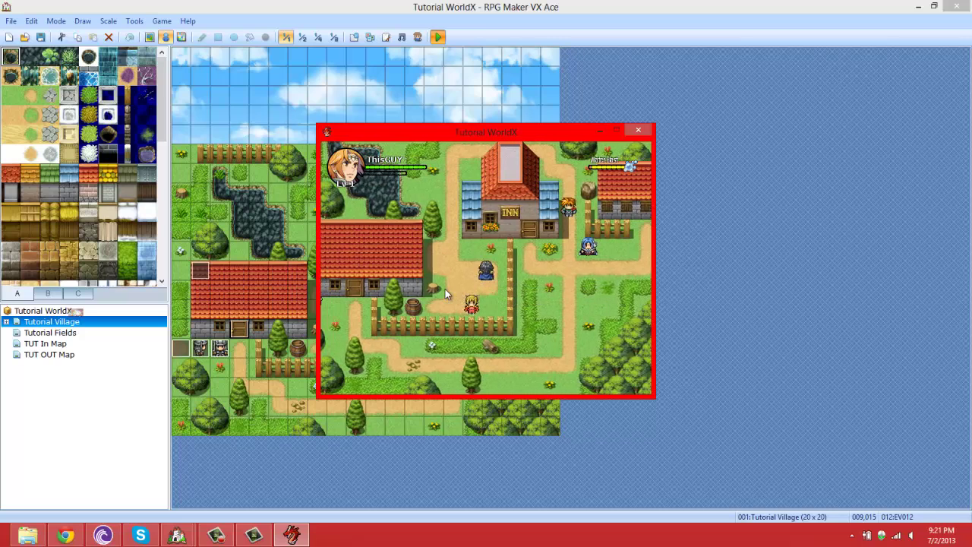
# Save the game's progress from the game menu and close the playtest
pyautogui.press('Escape')
pyautogui.press('Escape')
pyautogui.press('Escape')
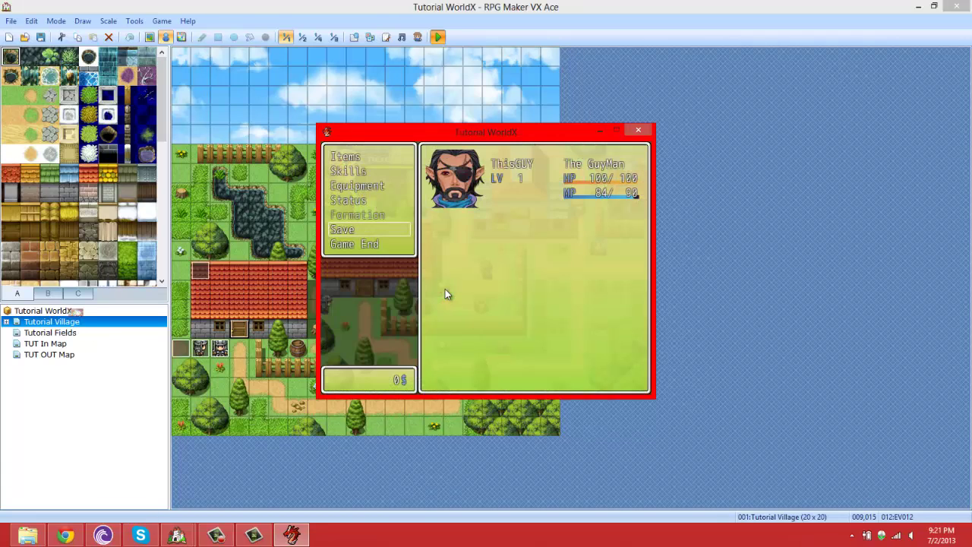
pyautogui.press('Return')
pyautogui.press('Escape')
pyautogui.click(639, 130)
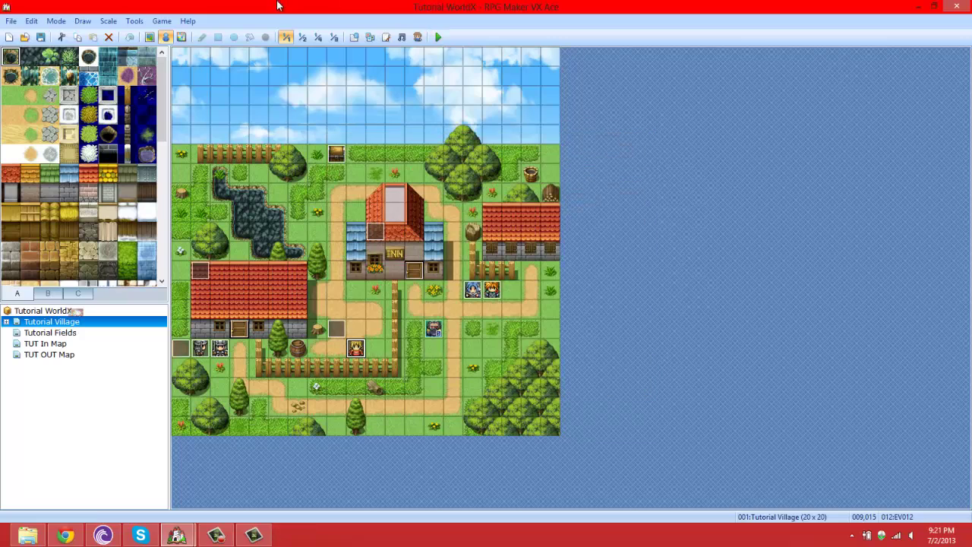
# Remove the object line from This Enemy's database note and set the enemy's ATK to 25
pyautogui.click(134, 21)
pyautogui.click(151, 37)
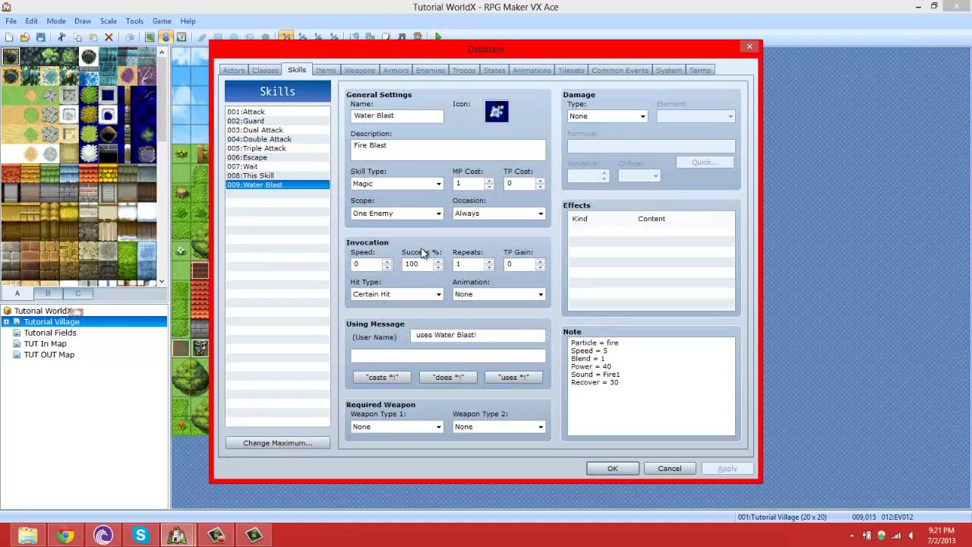
pyautogui.click(429, 71)
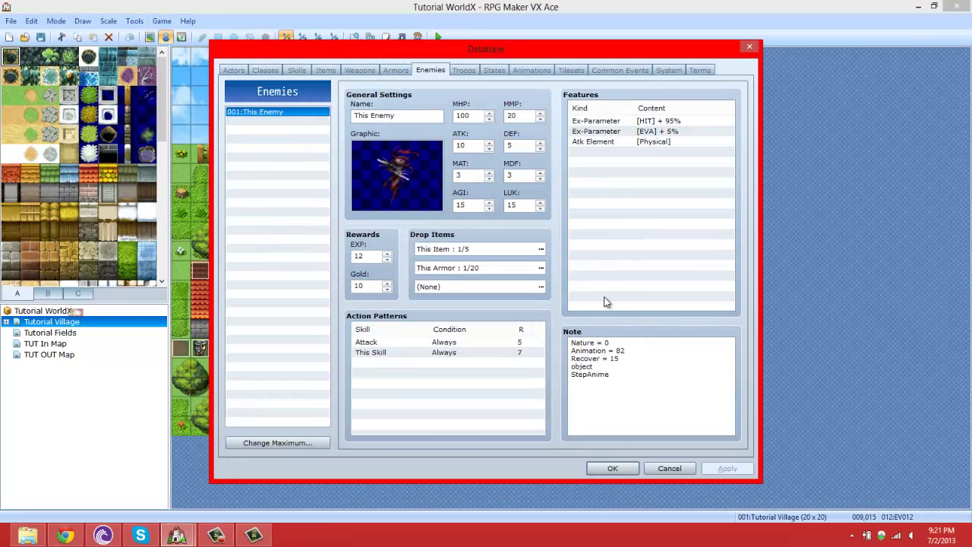
pyautogui.moveTo(632, 365); pyautogui.dragTo(542, 367)
pyautogui.press('Delete')
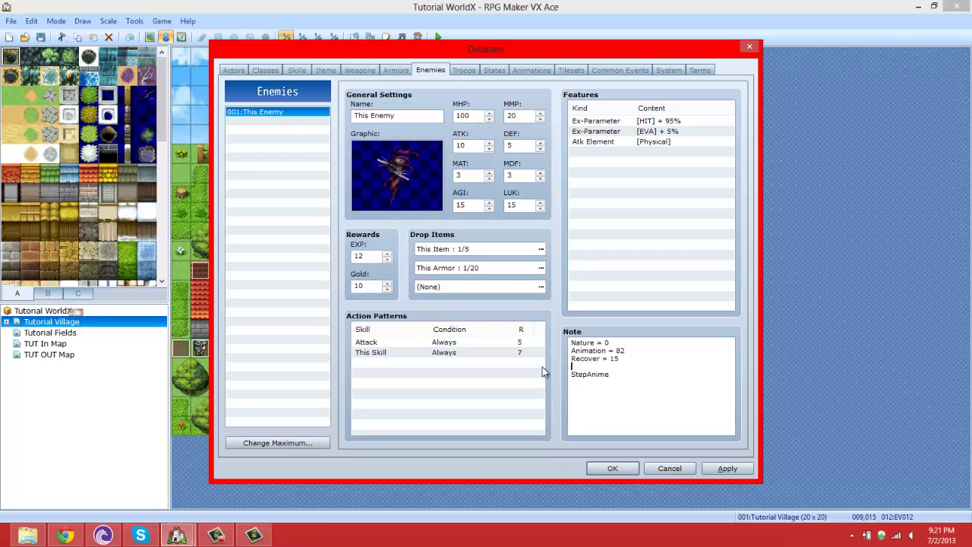
pyautogui.press('BackSpace')
pyautogui.doubleClick(460, 146)
pyautogui.write('25')
# Check The GuyMan class's DEF curve, then set This Enemy's ATK to 20 and save the database
pyautogui.click(231, 70)
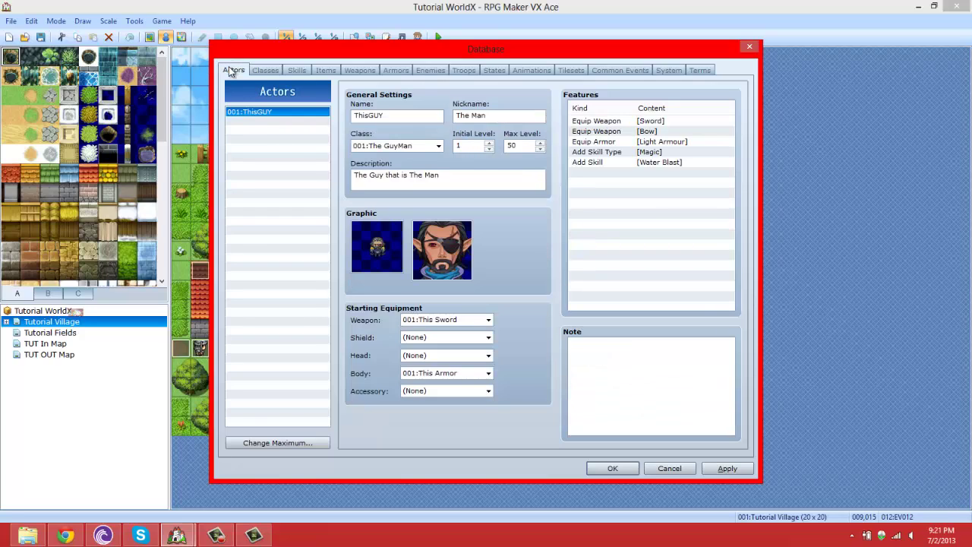
pyautogui.click(255, 70)
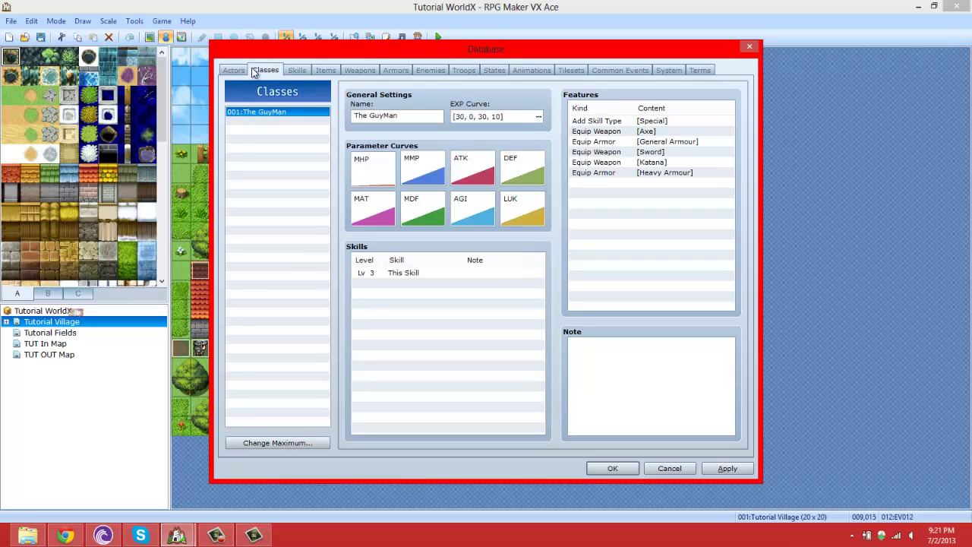
pyautogui.doubleClick(521, 173)
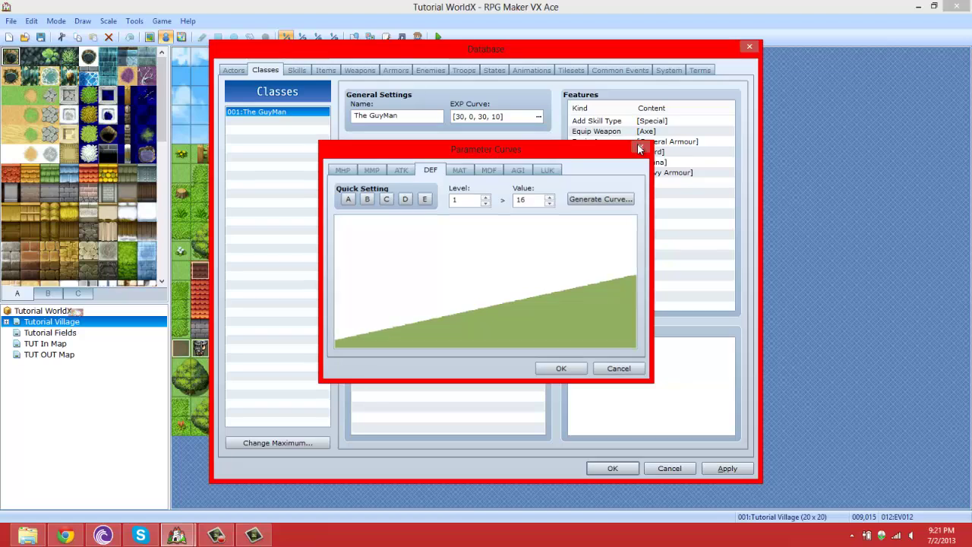
pyautogui.click(639, 146)
pyautogui.click(430, 70)
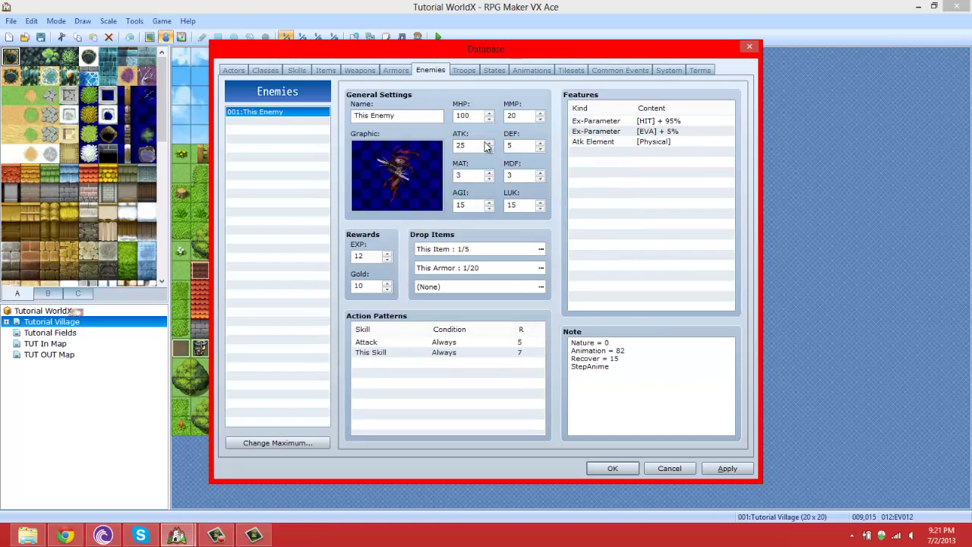
pyautogui.moveTo(473, 144); pyautogui.dragTo(449, 149)
pyautogui.click(612, 467)
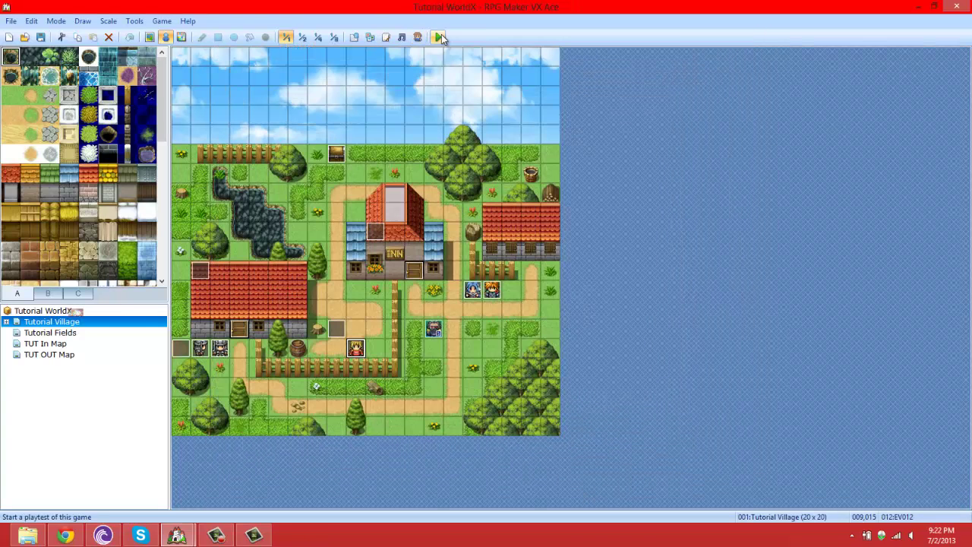
# Playtest the project, saving its changes, and load the game from File 1
pyautogui.click(438, 37)
pyautogui.click(451, 296)
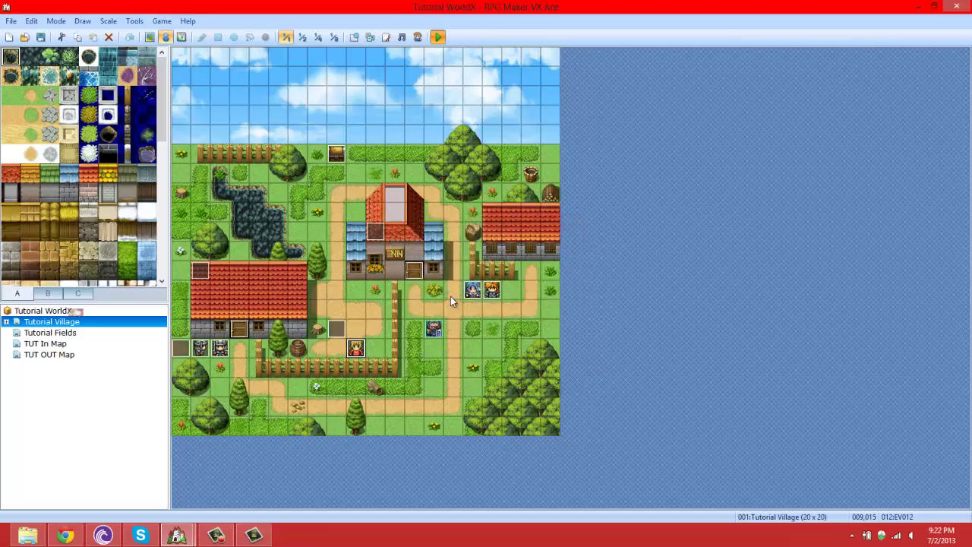
pyautogui.press('Return')
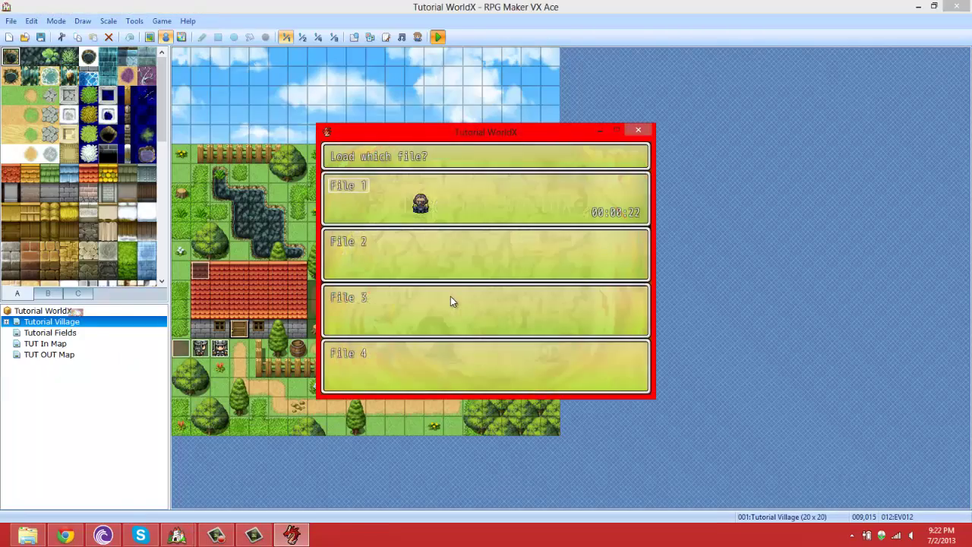
pyautogui.press('Return')
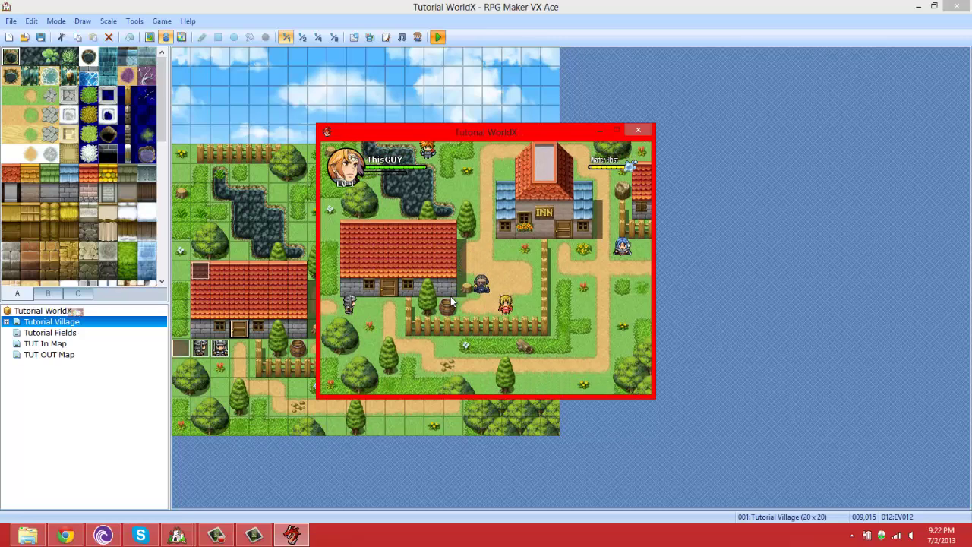
# Test attacking the enemy on the village path beside the inn
pyautogui.press('z')
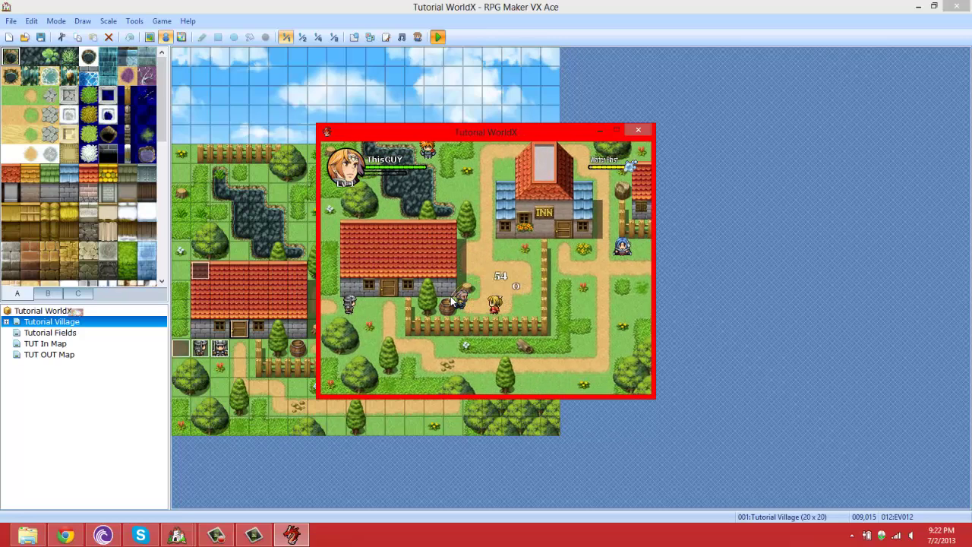
pyautogui.press('Up')
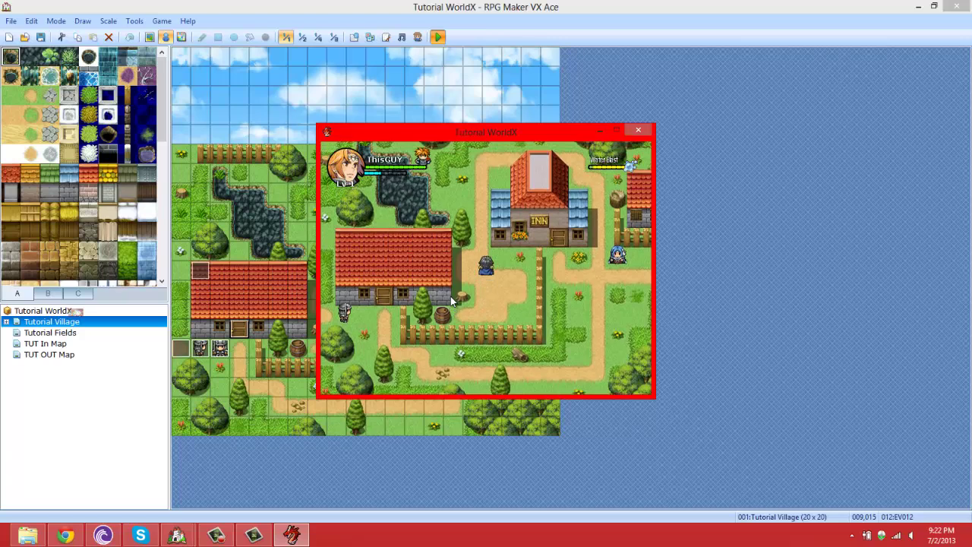
pyautogui.press('z')
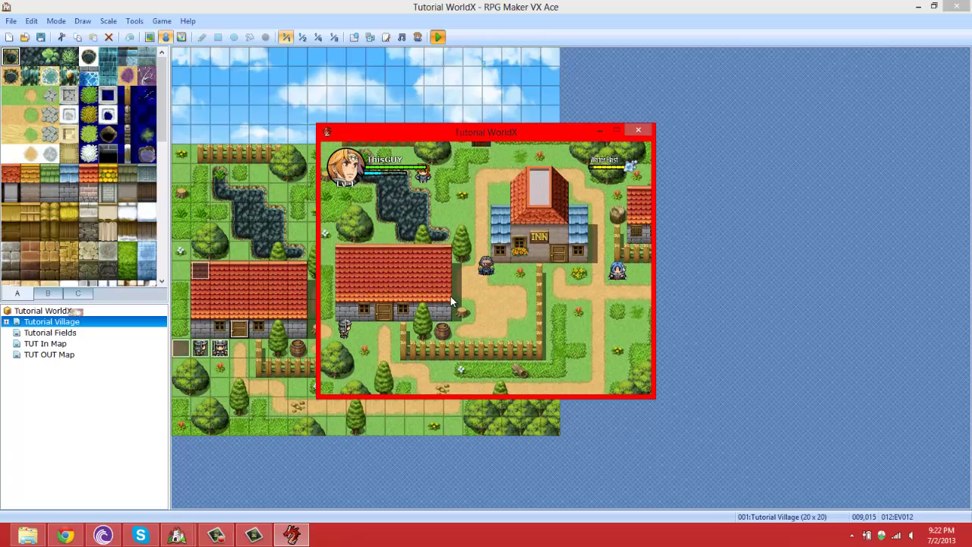
# Walk the hero into the large red-roofed house and back out to the village
pyautogui.press('Down')
pyautogui.press('Left')
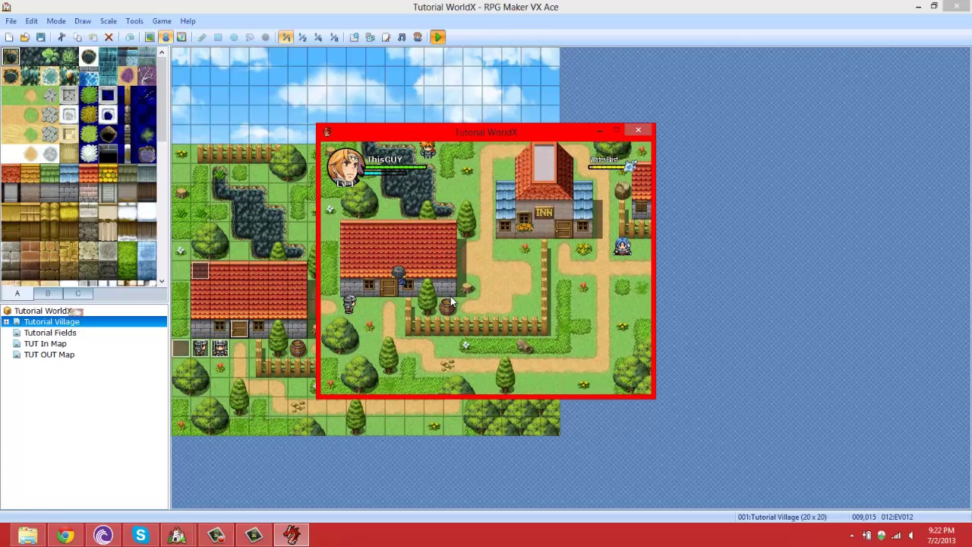
pyautogui.press('Down')
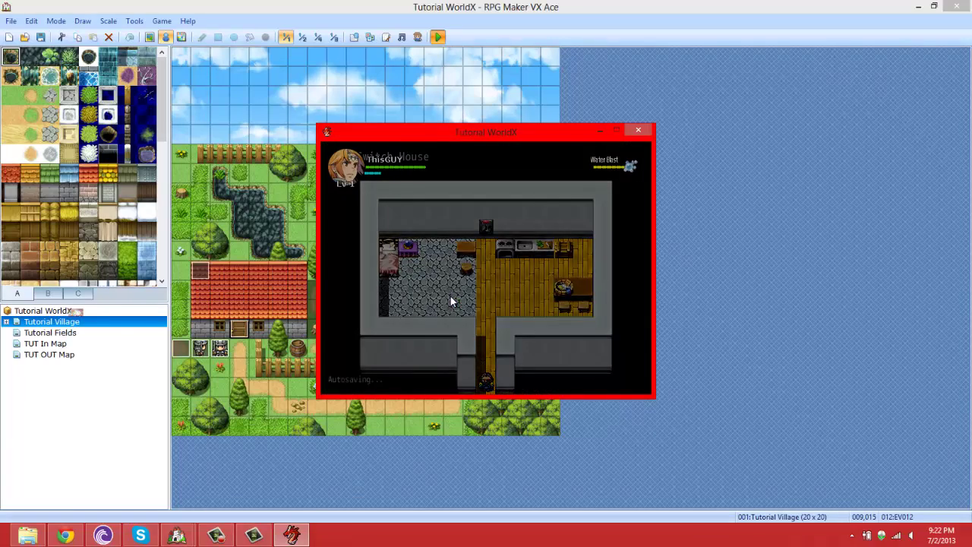
pyautogui.press('Down')
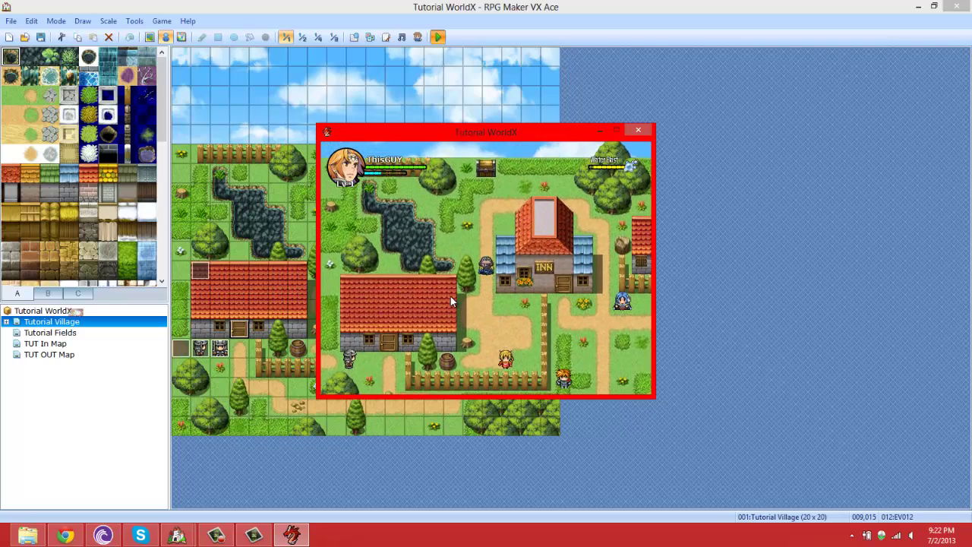
# Test Water Blast on the enemy near the inn again and close the playtest
pyautogui.press('Left')
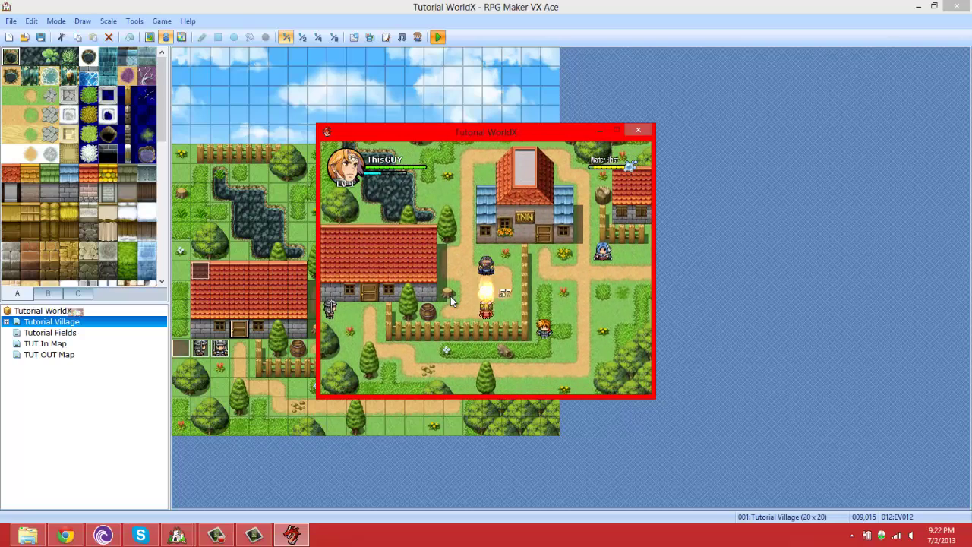
pyautogui.press('Up')
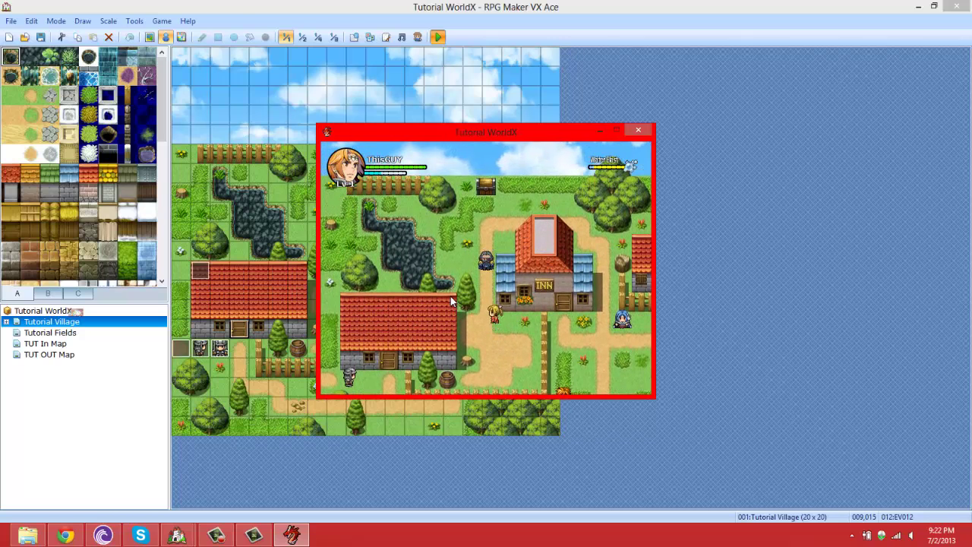
pyautogui.press('Up')
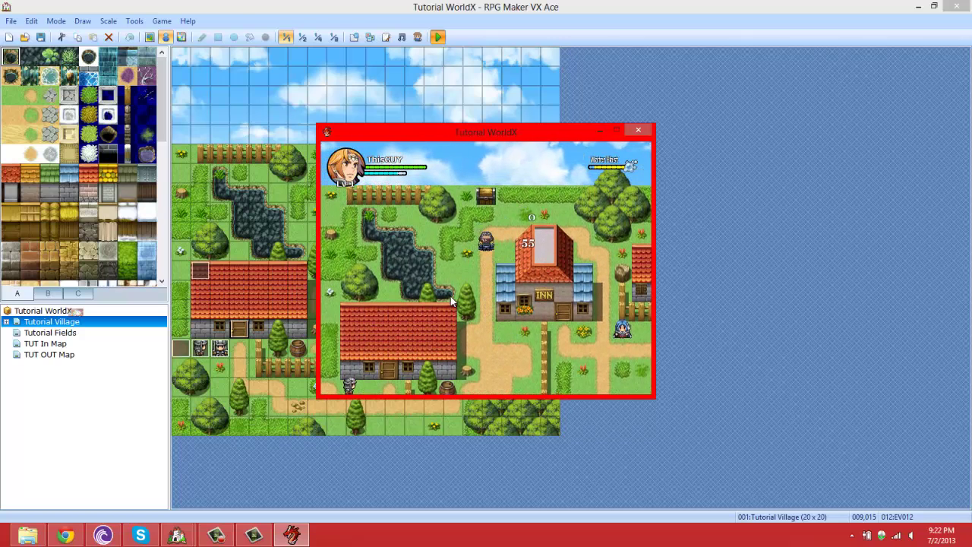
pyautogui.click(652, 133)
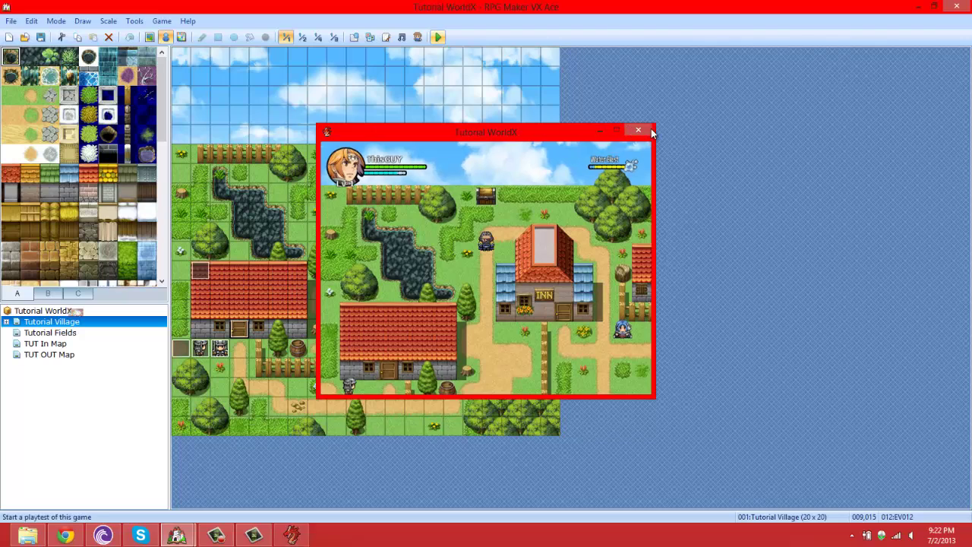
pyautogui.click(650, 132)
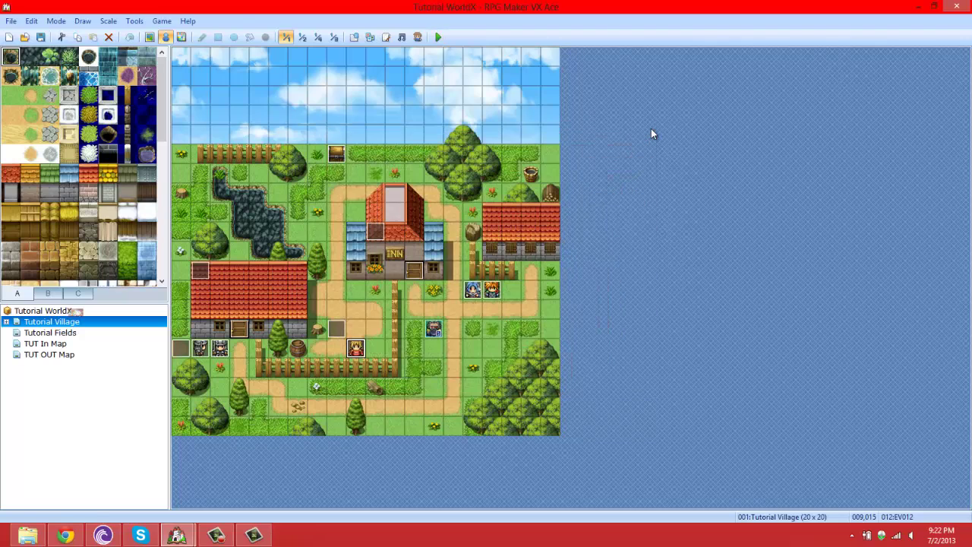
pyautogui.click(215, 535)
pyautogui.click(215, 535)
pyautogui.click(135, 20)
pyautogui.click(140, 36)
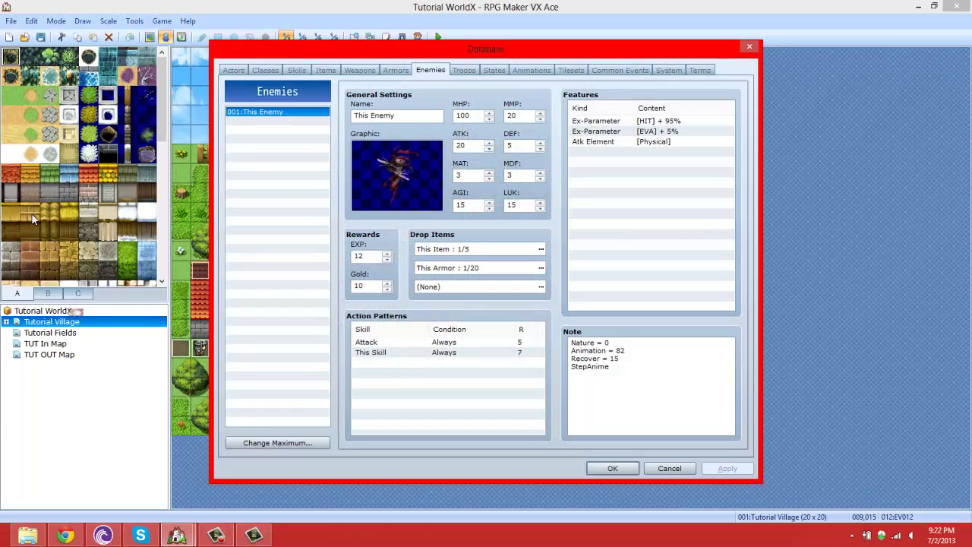
# Switch to the SAS IV project and examine the weapons, actors and Fireball skill in its database
pyautogui.moveTo(177, 536)
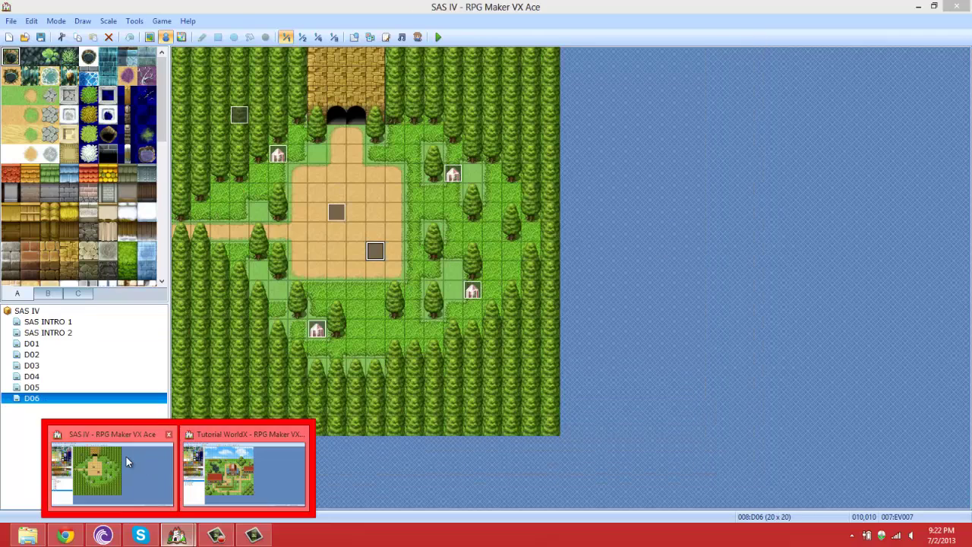
pyautogui.click(126, 456)
pyautogui.click(135, 21)
pyautogui.click(140, 36)
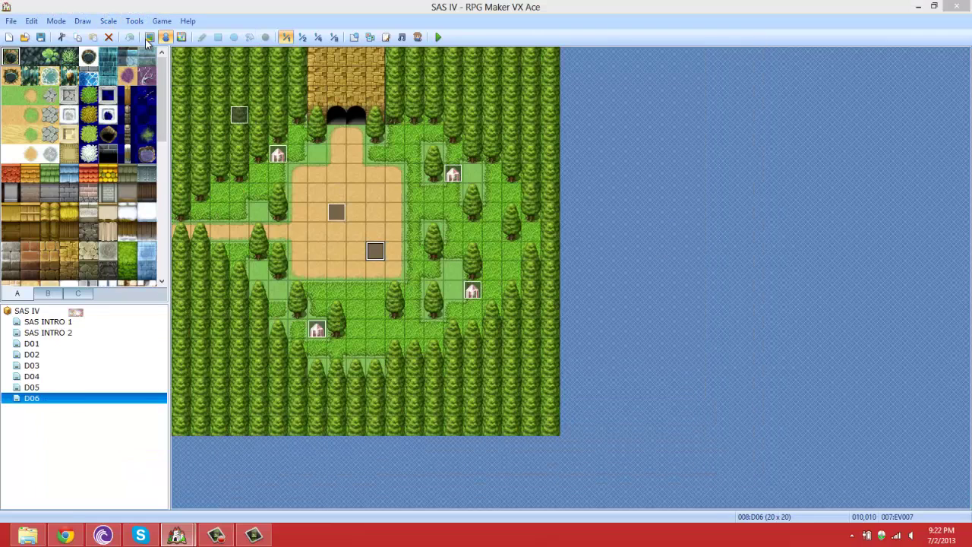
pyautogui.click(374, 70)
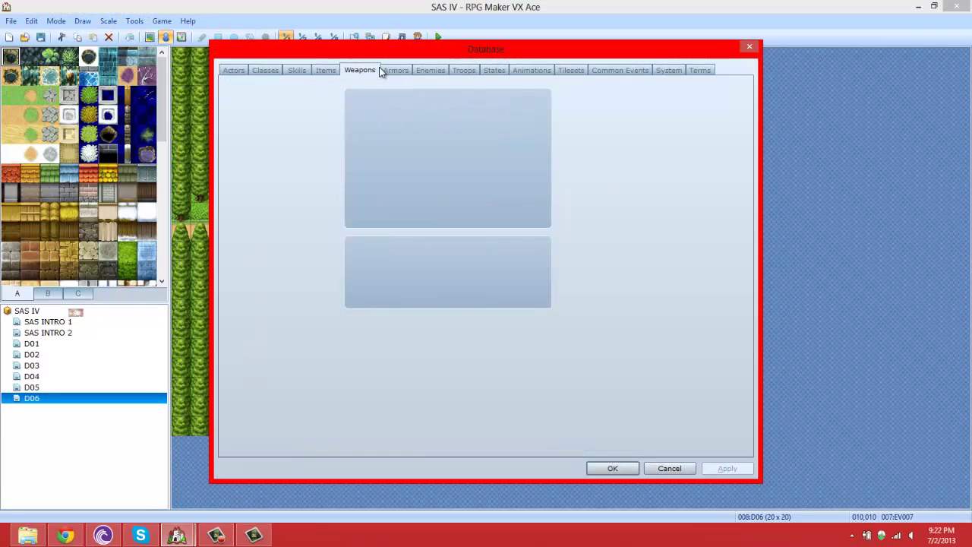
pyautogui.click(274, 112)
pyautogui.click(233, 69)
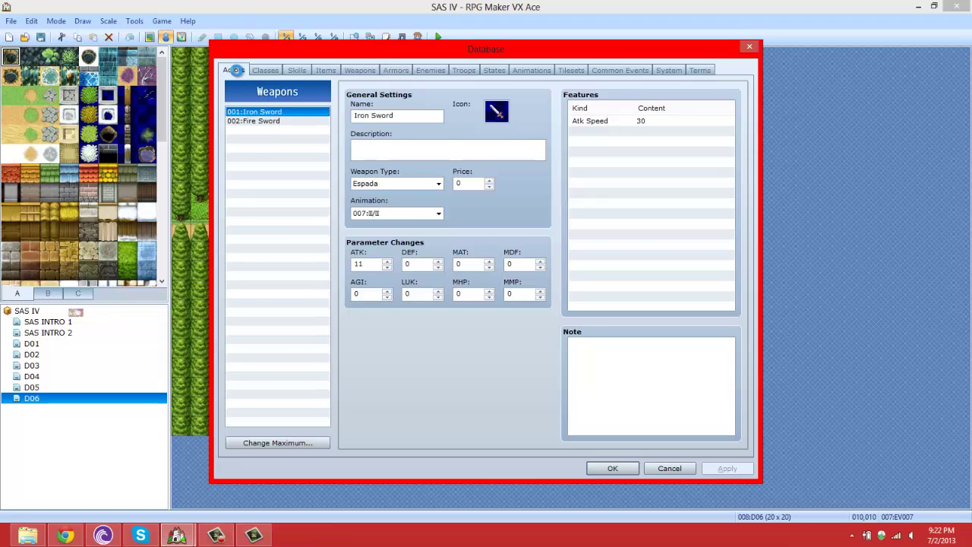
pyautogui.click(256, 113)
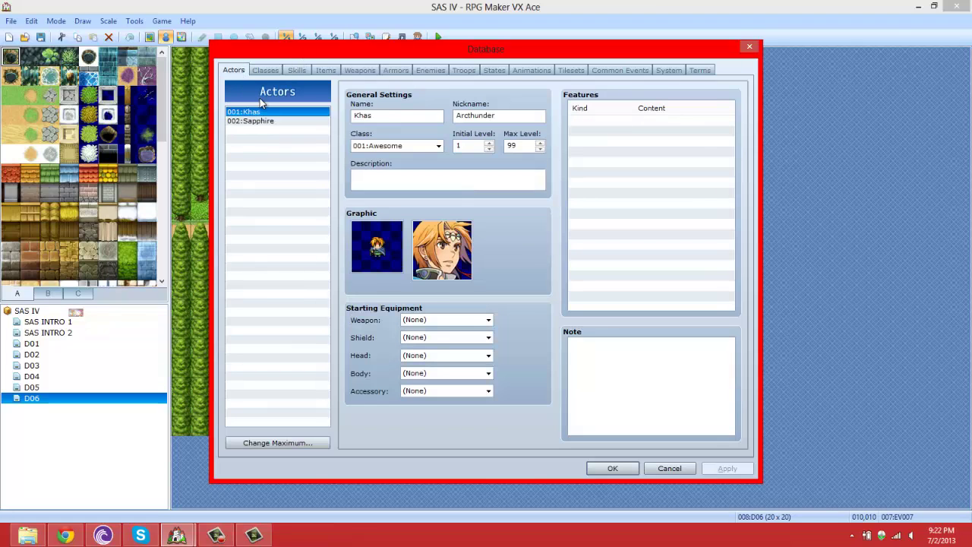
pyautogui.click(266, 70)
pyautogui.click(297, 70)
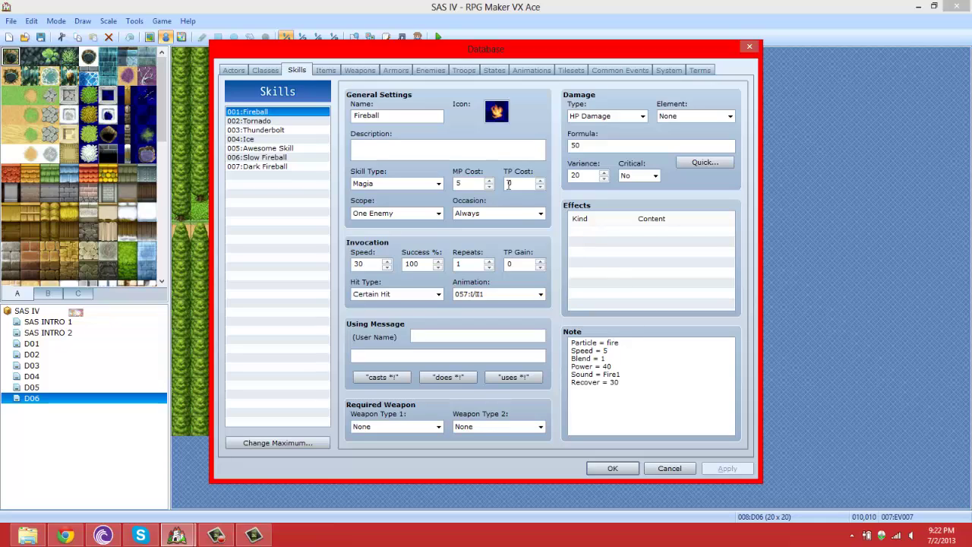
# Examine the items, armors and Cave's Enemy entries in the SAS IV database and close it without changes
pyautogui.click(325, 70)
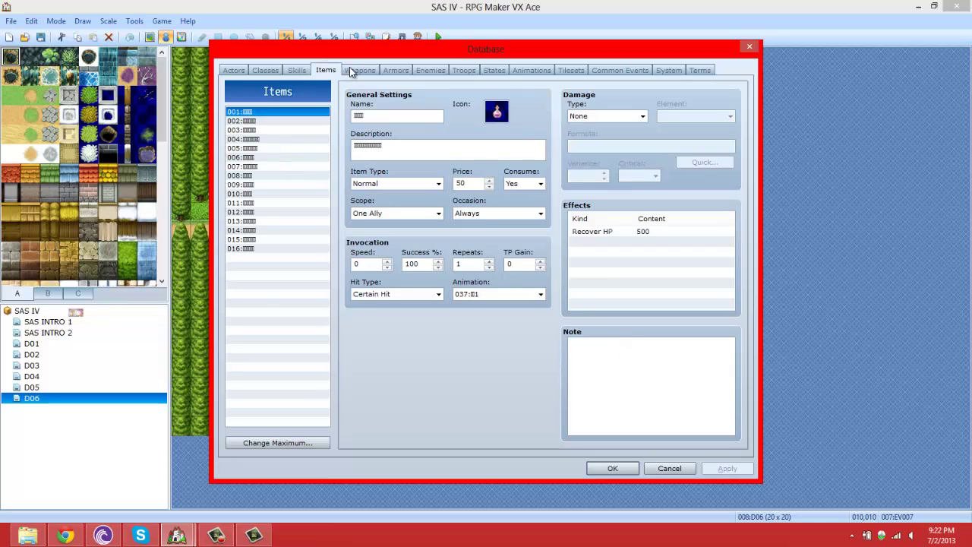
pyautogui.click(354, 70)
pyautogui.click(396, 70)
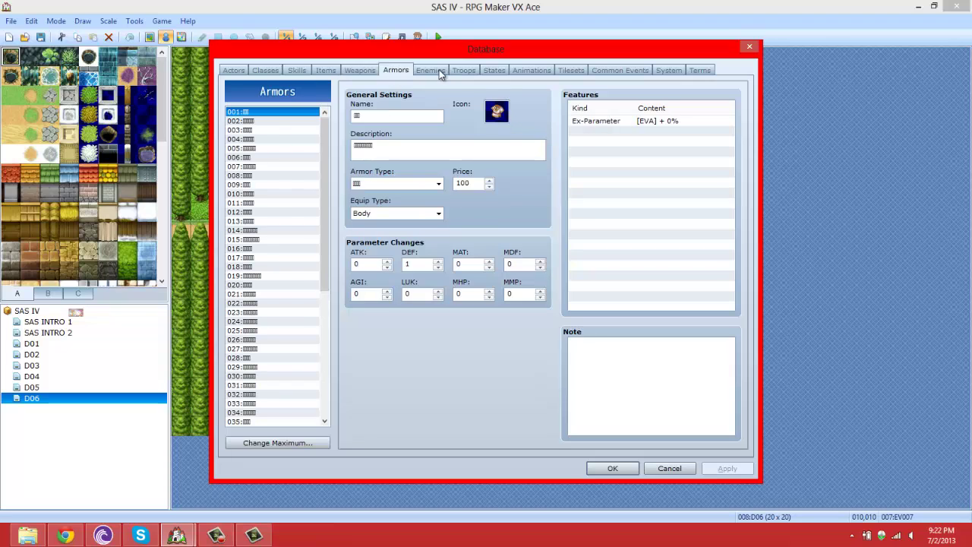
pyautogui.click(440, 73)
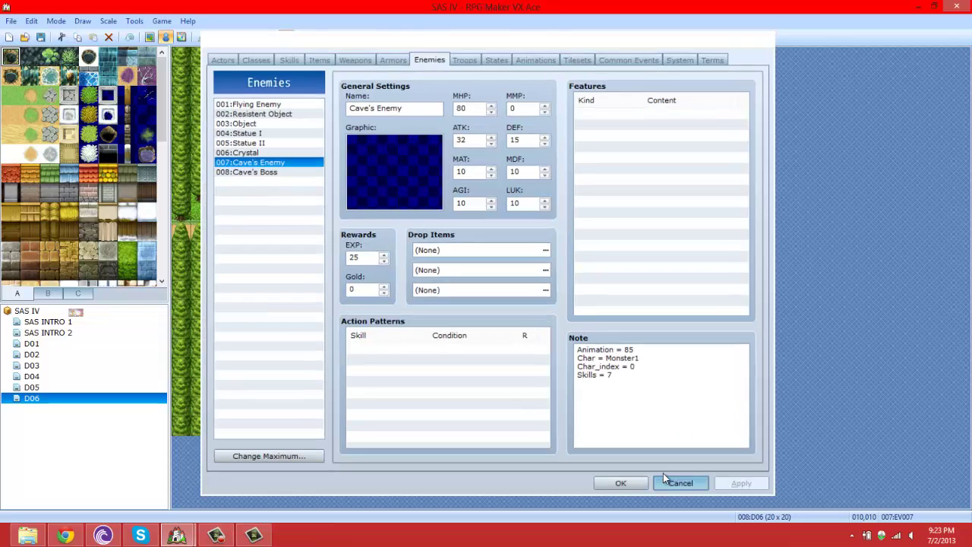
pyautogui.click(667, 469)
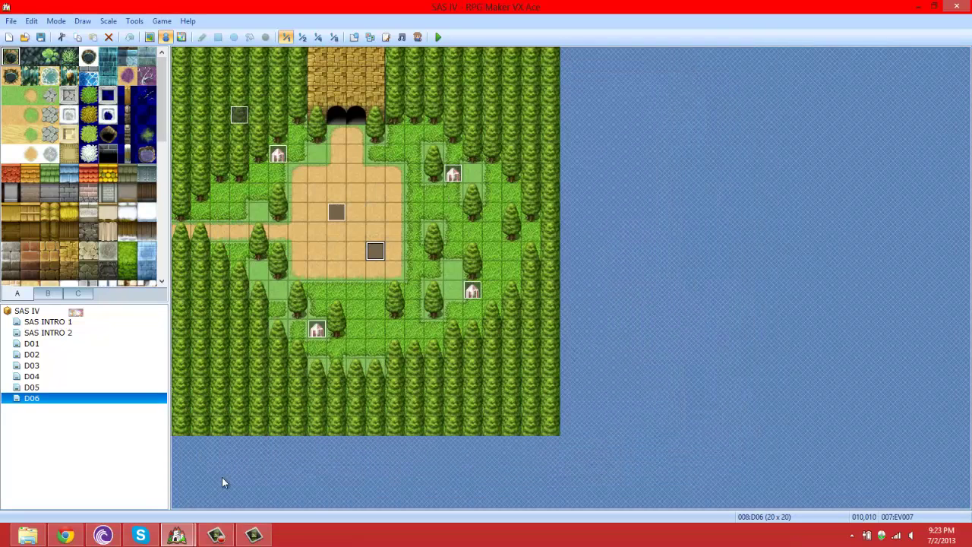
# Switch to the Tutorial WorldX project, review This New Sword and This Sword in its weapons database, and close the database
pyautogui.moveTo(182, 536)
pyautogui.click(234, 486)
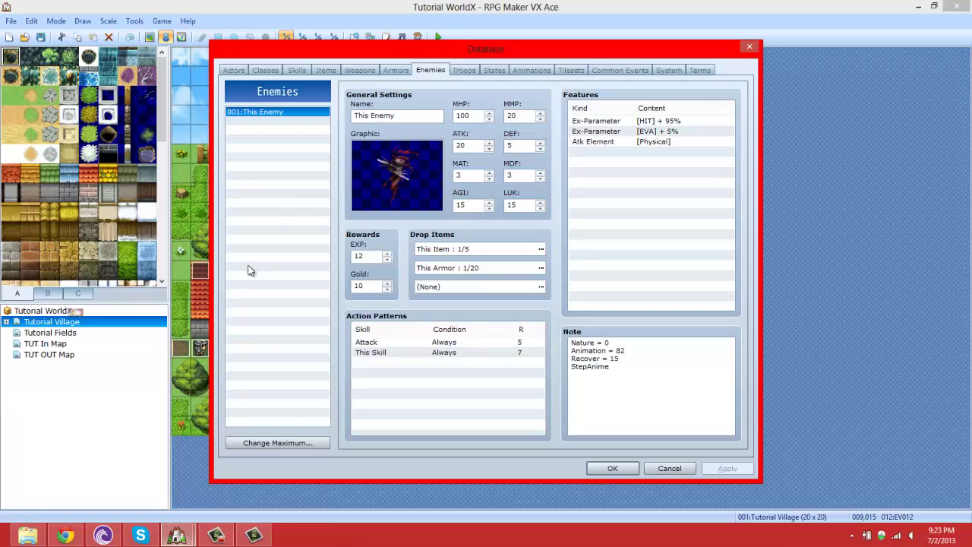
pyautogui.click(360, 70)
pyautogui.click(292, 121)
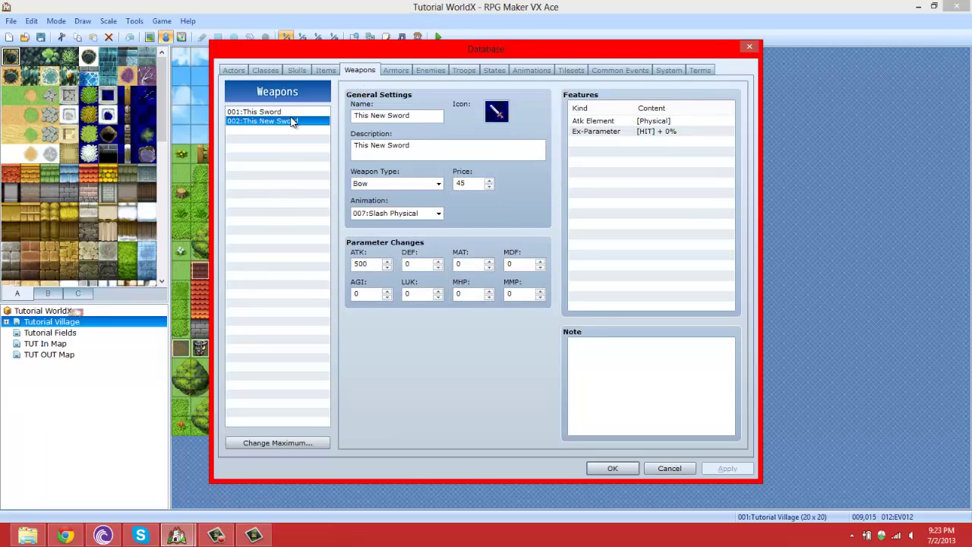
pyautogui.click(304, 111)
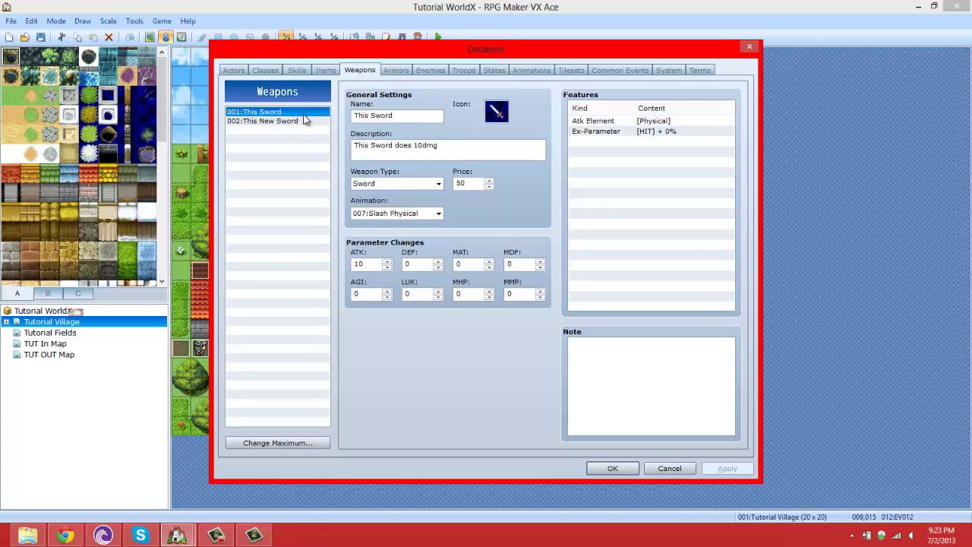
pyautogui.click(613, 469)
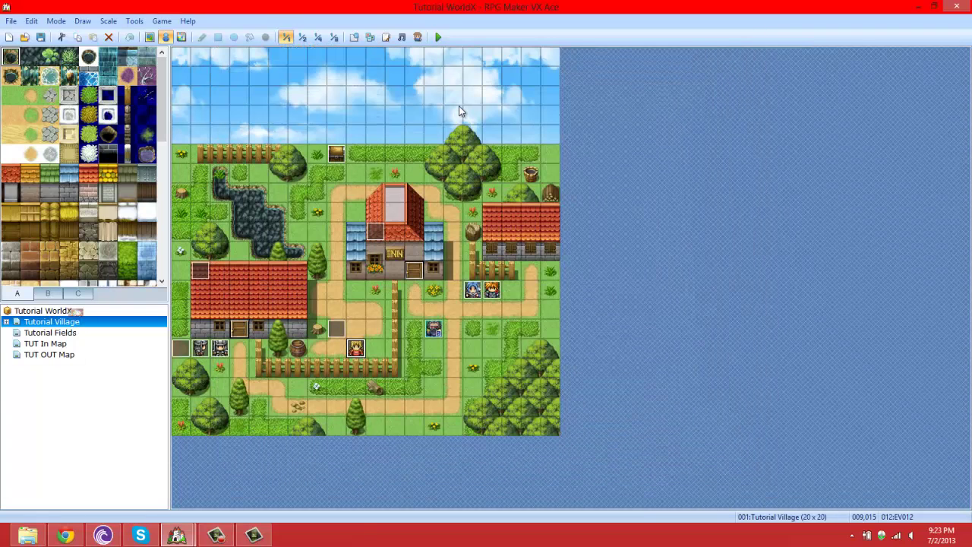
# Set Default_Recover to 2 in the Sapphire_Core setup part of the Sapphire Action System IV script
pyautogui.click(387, 37)
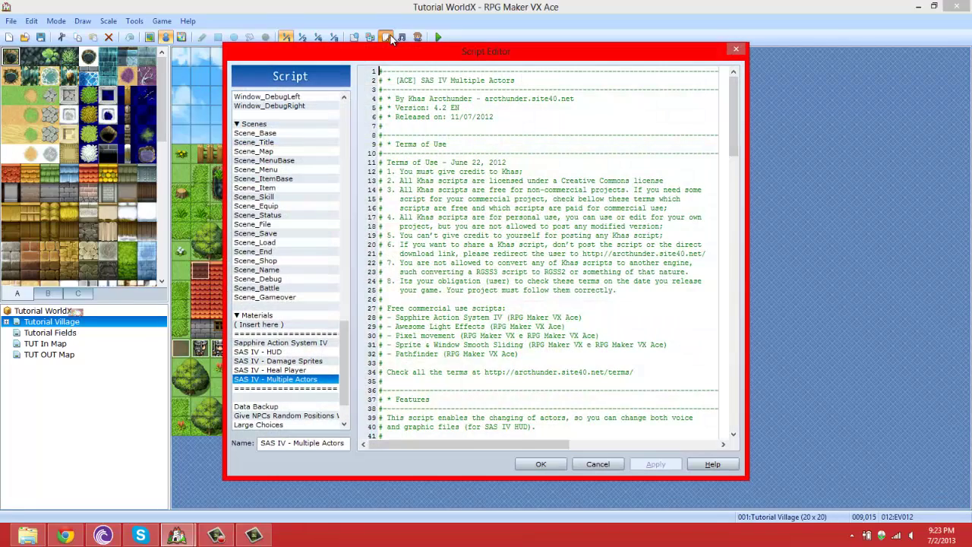
pyautogui.click(314, 342)
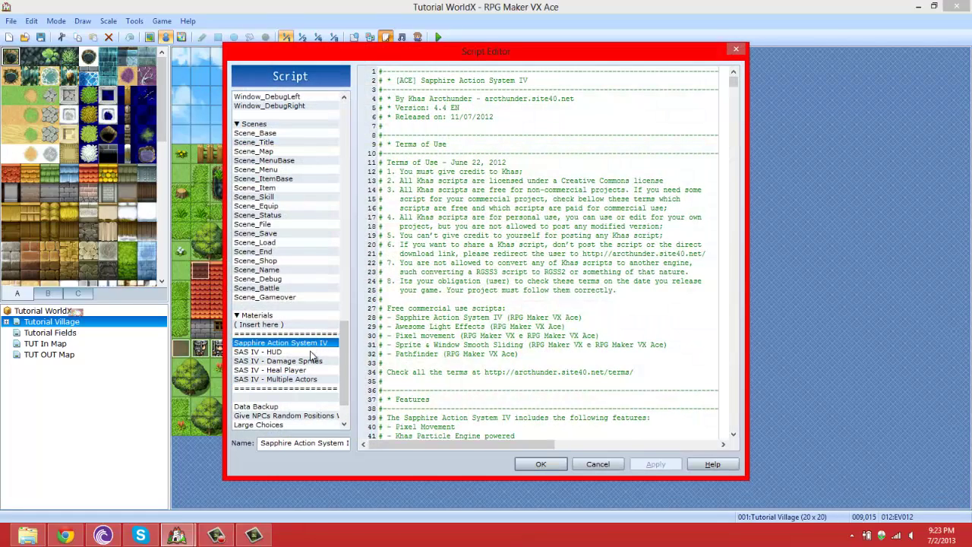
pyautogui.click(310, 352)
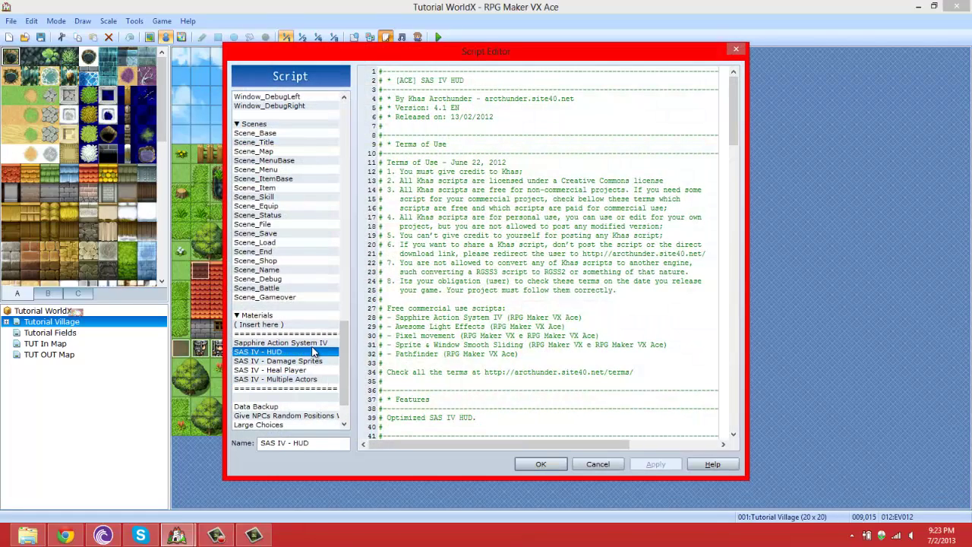
pyautogui.click(312, 345)
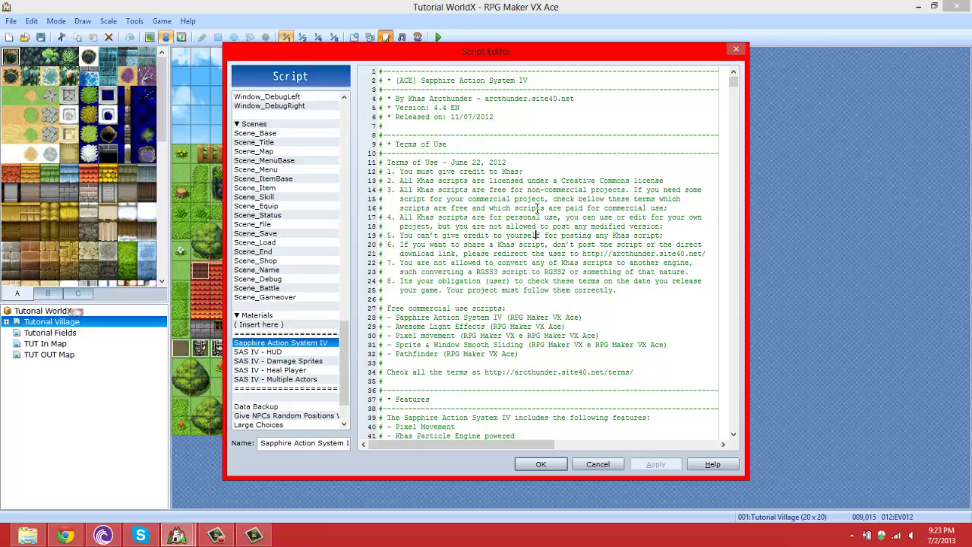
pyautogui.press('Down')
pyautogui.press('Down')
pyautogui.press('Down')
pyautogui.press('Down')
pyautogui.press('Down')
pyautogui.press('Down')
pyautogui.press('Down')
pyautogui.press('Down')
pyautogui.press('Down')
pyautogui.press('Down')
pyautogui.press('Down')
pyautogui.press('Down')
pyautogui.press('Down')
pyautogui.press('Down')
pyautogui.press('Down')
pyautogui.press('Down')
pyautogui.press('Down')
pyautogui.press('Down')
pyautogui.press('Down')
pyautogui.press('Down')
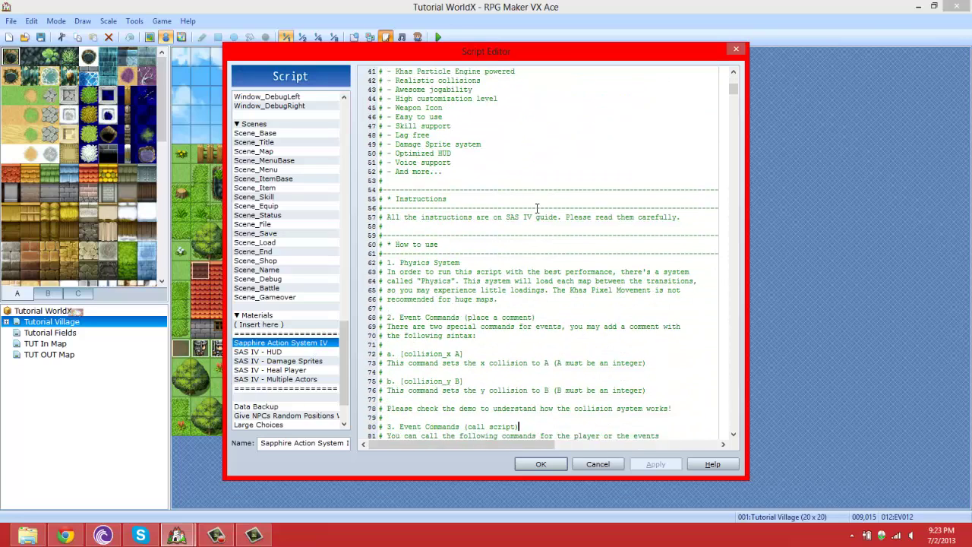
pyautogui.press('Down')
pyautogui.press('Down')
pyautogui.press('Down')
pyautogui.press('Down')
pyautogui.press('Down')
pyautogui.press('Down')
pyautogui.press('Down')
pyautogui.press('Down')
pyautogui.press('Down')
pyautogui.press('Down')
pyautogui.press('Down')
pyautogui.press('Down')
pyautogui.press('Down')
pyautogui.press('Down')
pyautogui.press('Down')
pyautogui.press('Down')
pyautogui.press('Down')
pyautogui.press('Down')
pyautogui.press('Down')
pyautogui.press('Down')
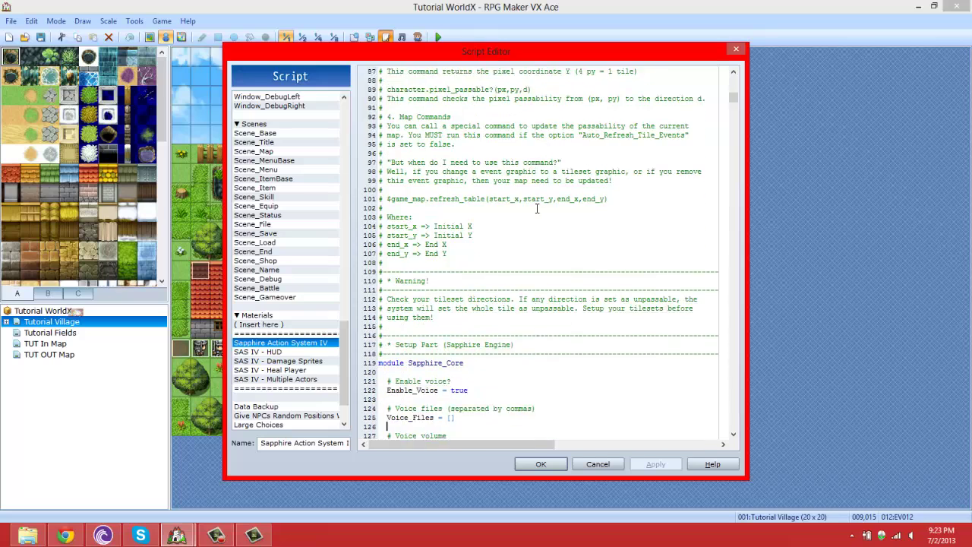
pyautogui.press('Down')
pyautogui.press('Down')
pyautogui.press('Down')
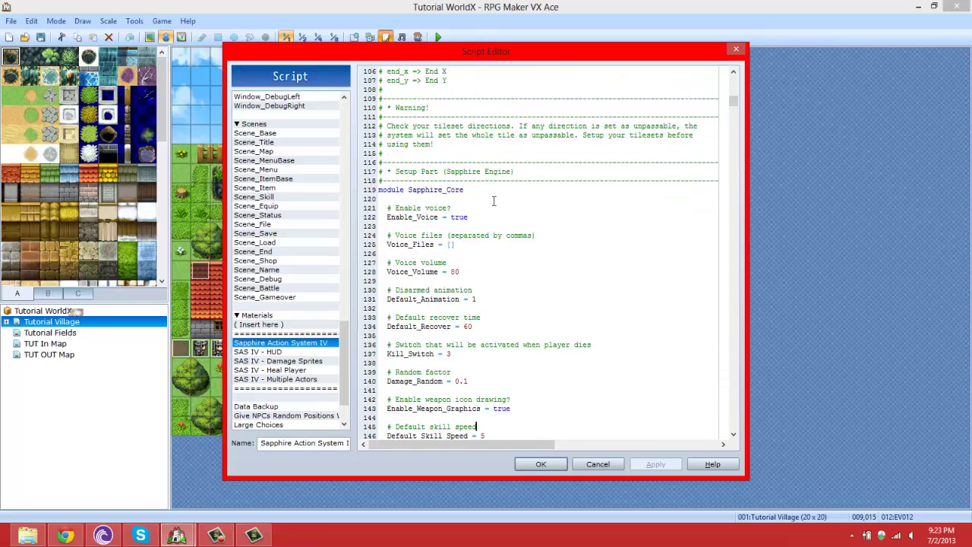
pyautogui.press('BackSpace')
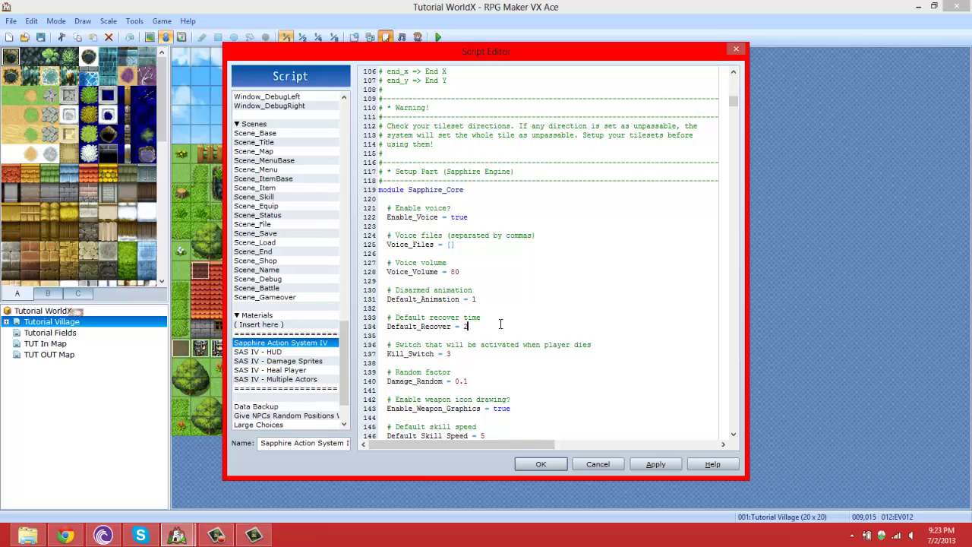
pyautogui.click(552, 467)
# Start a playtest, saving the changes to Tutorial WorldX, and begin a new game
pyautogui.click(438, 37)
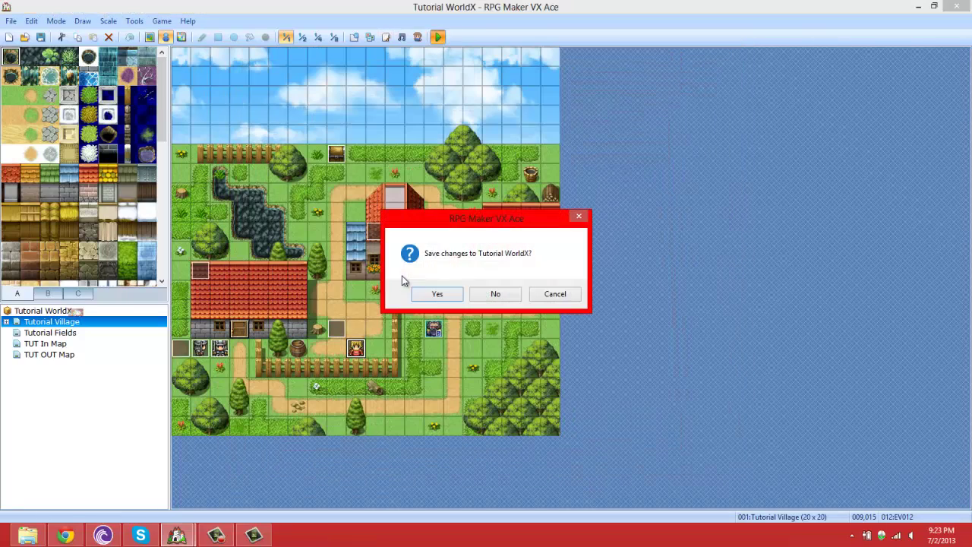
pyautogui.click(437, 294)
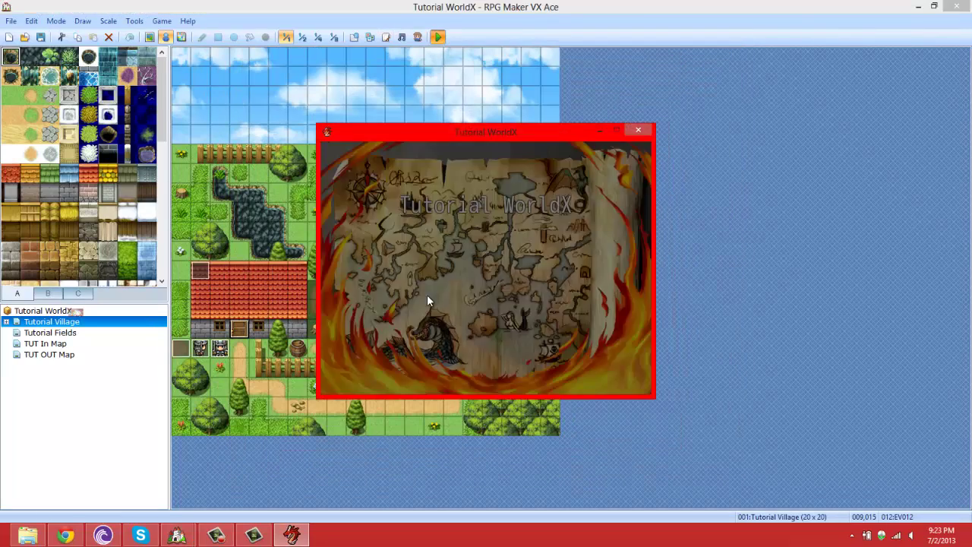
pyautogui.press('Return')
pyautogui.press('Return')
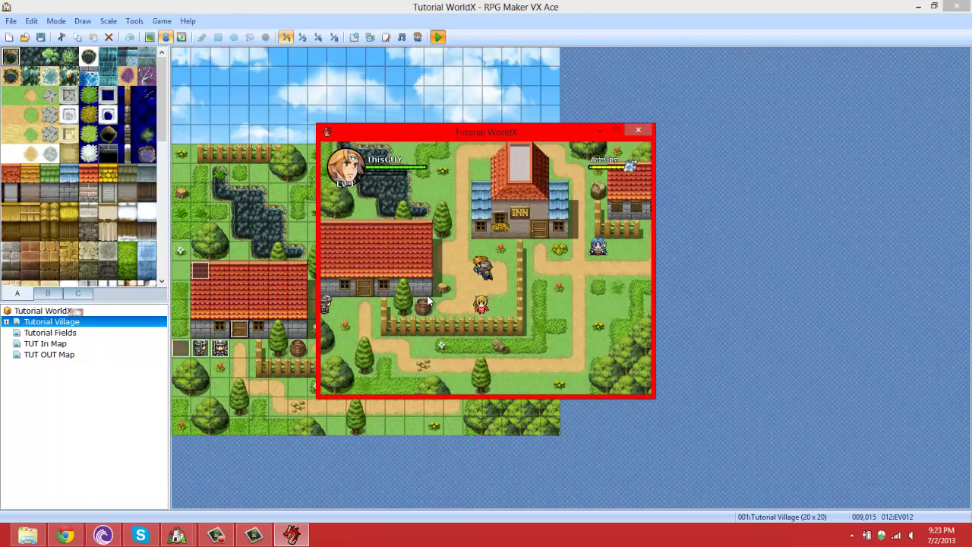
# Fight the enemy near the inn to test the shorter recover time and close the playtest
pyautogui.press('Up')
pyautogui.press('Left')
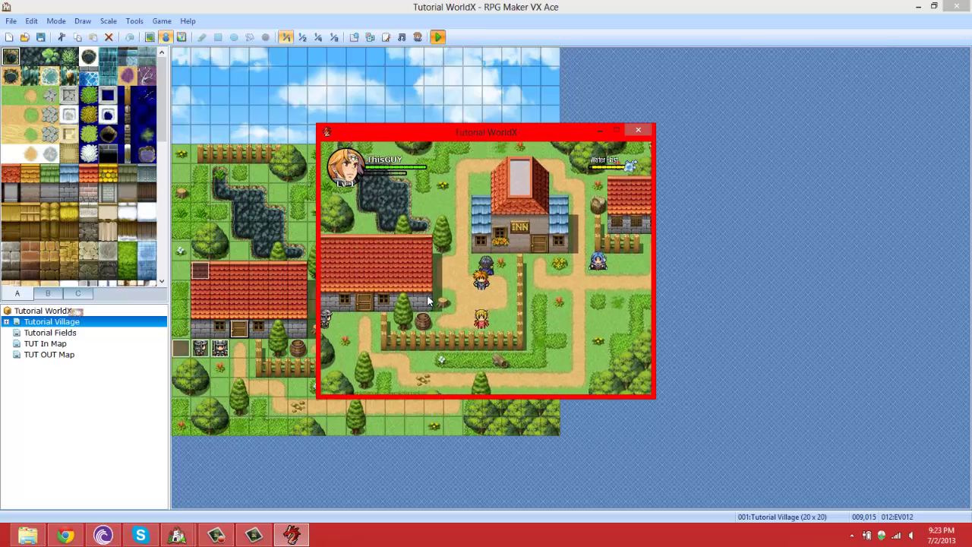
pyautogui.press('Up')
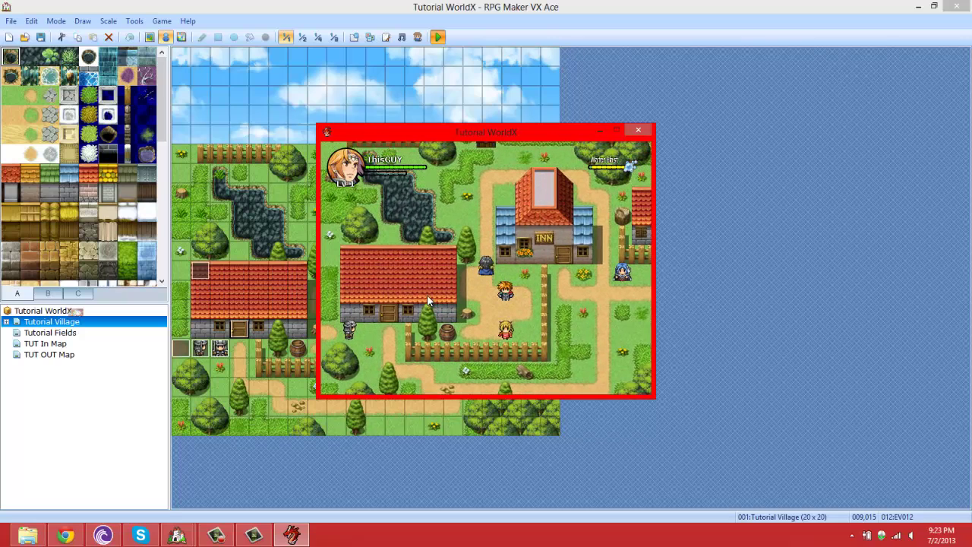
pyautogui.press('Down')
pyautogui.press('3')
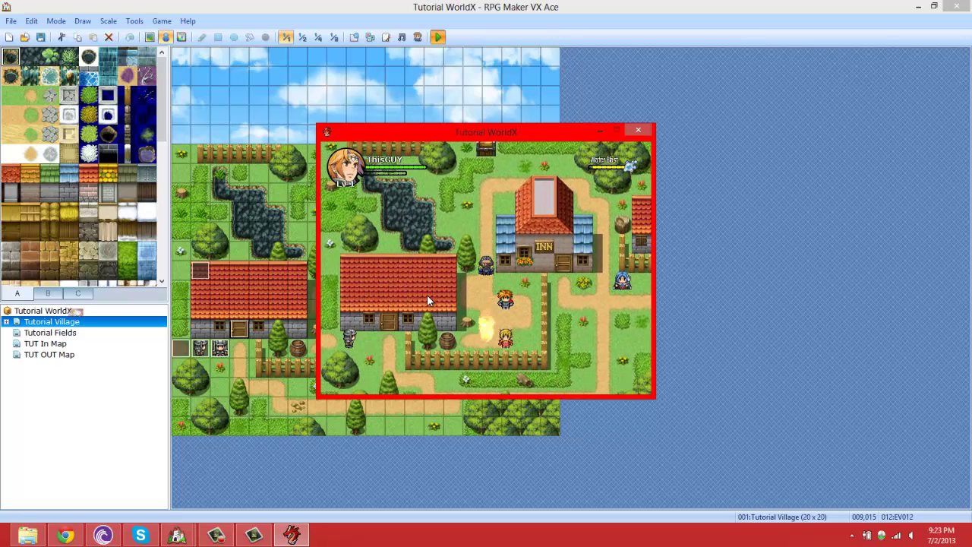
pyautogui.press('Down')
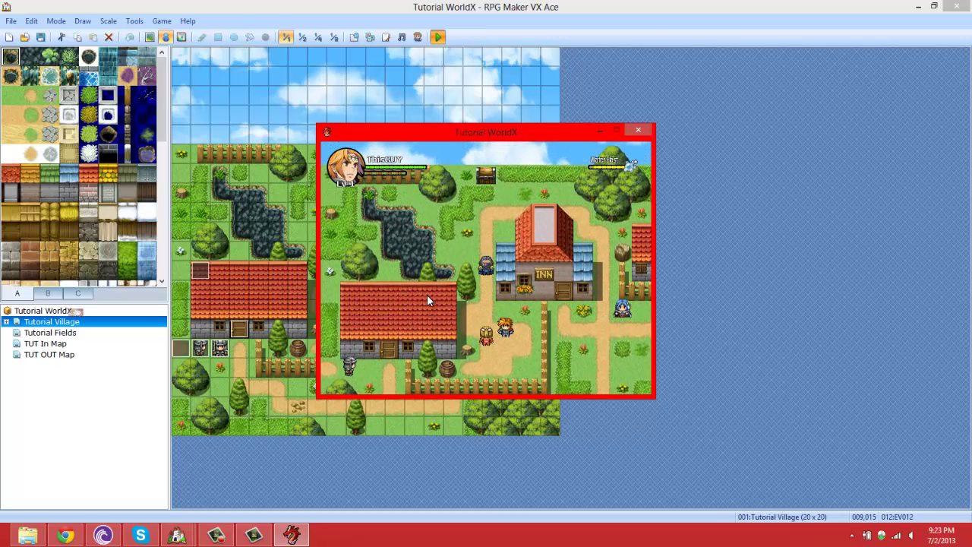
pyautogui.press('3')
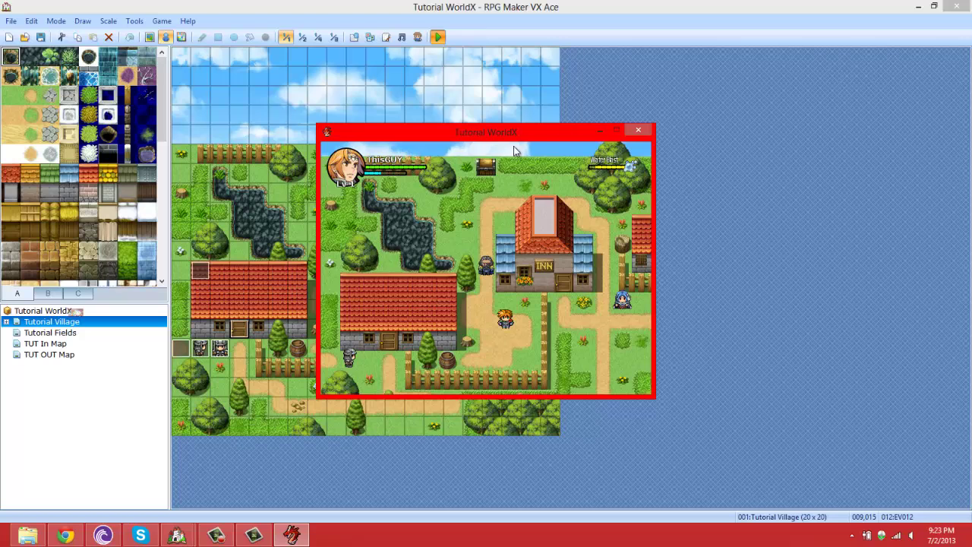
pyautogui.click(640, 134)
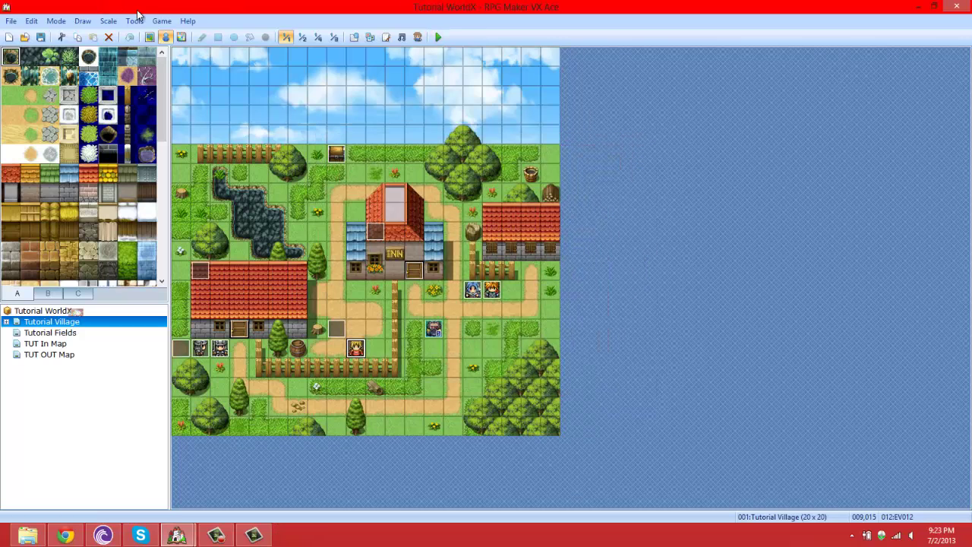
# Add the line "Skill = 9" to This Enemy's note, checking the ID of Water Blast in the skills list
pyautogui.click(134, 20)
pyautogui.click(134, 36)
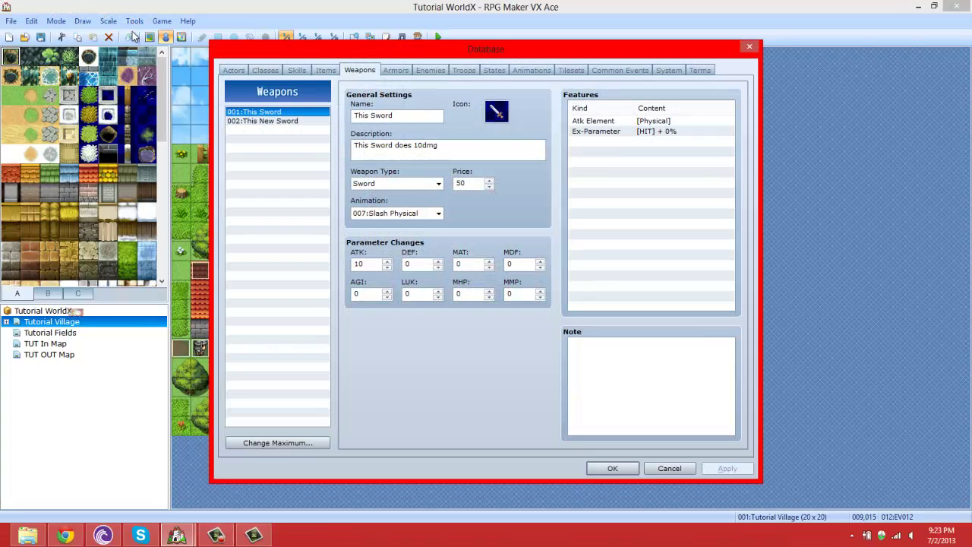
pyautogui.click(429, 71)
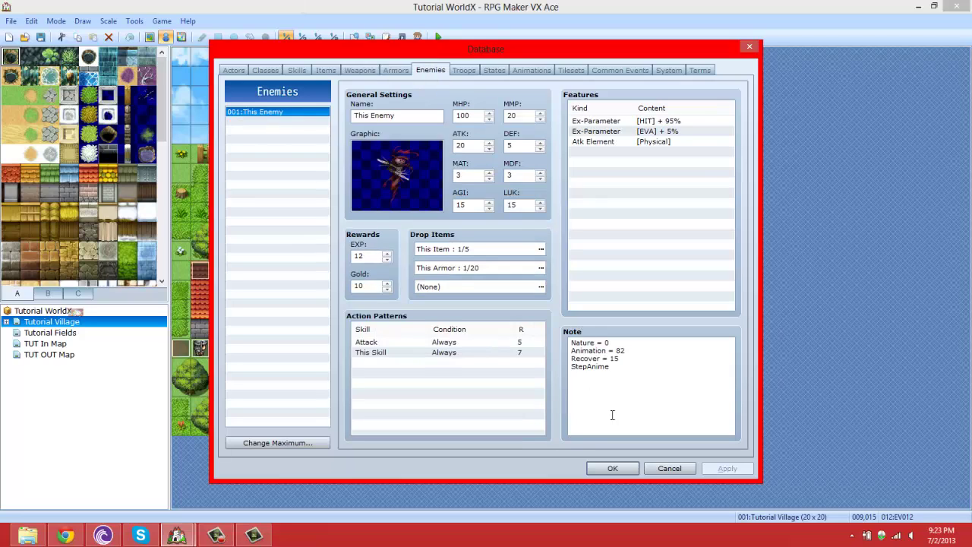
pyautogui.press('Return')
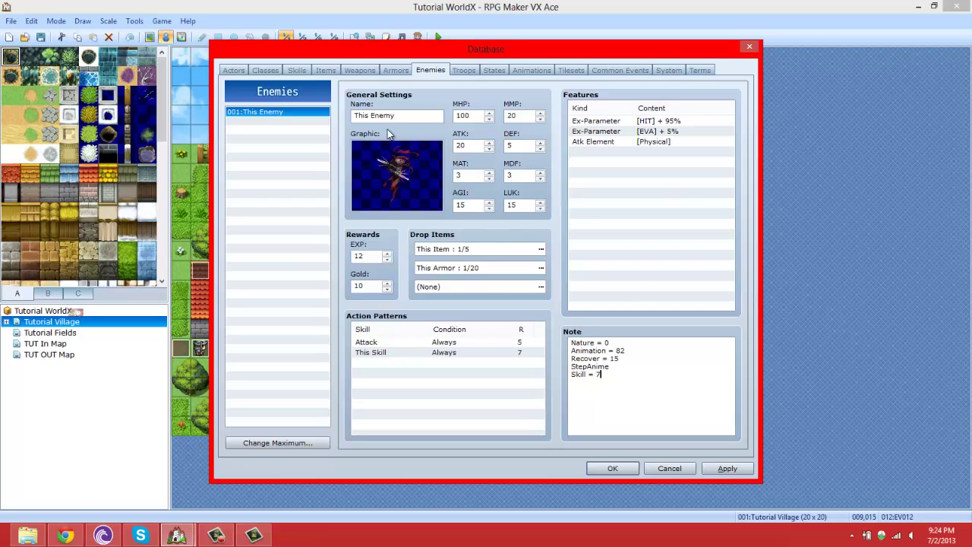
pyautogui.click(303, 71)
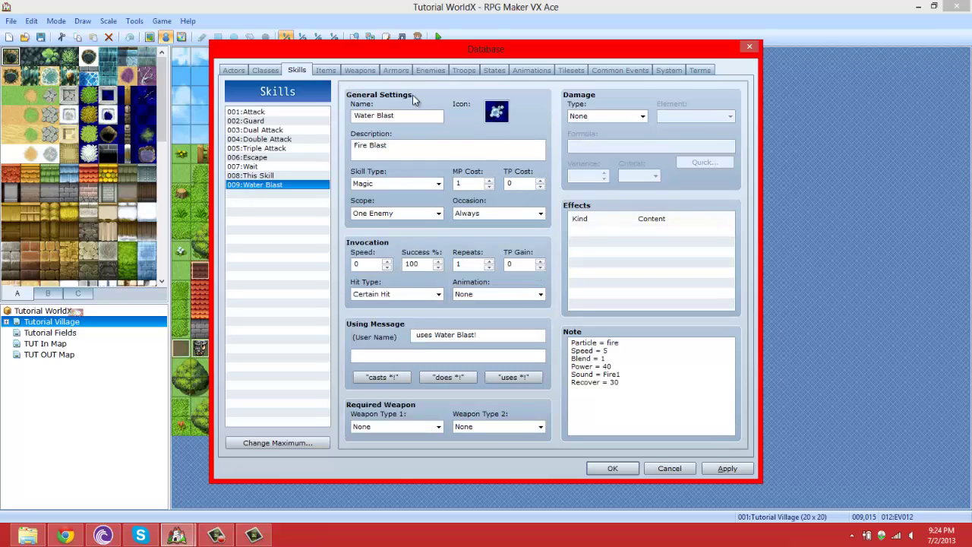
pyautogui.click(430, 70)
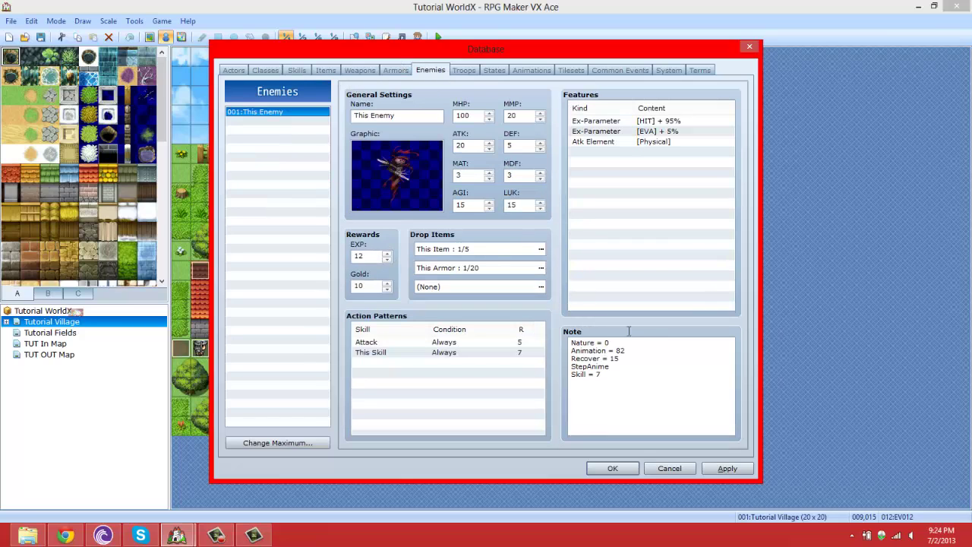
pyautogui.press('BackSpace')
pyautogui.write('9')
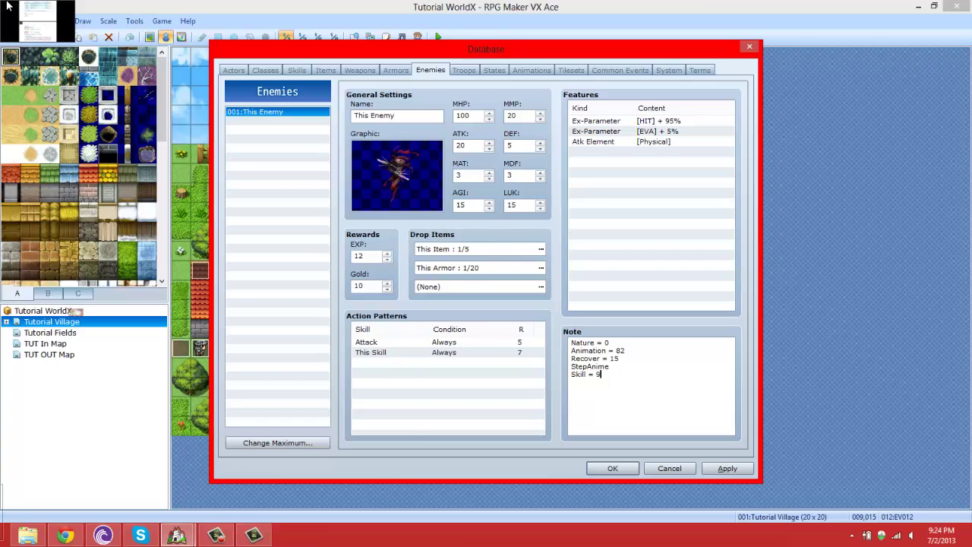
# Switch to the SAS IV guide and look up the note commands for an enemy's skills and nature
pyautogui.click(7, 6)
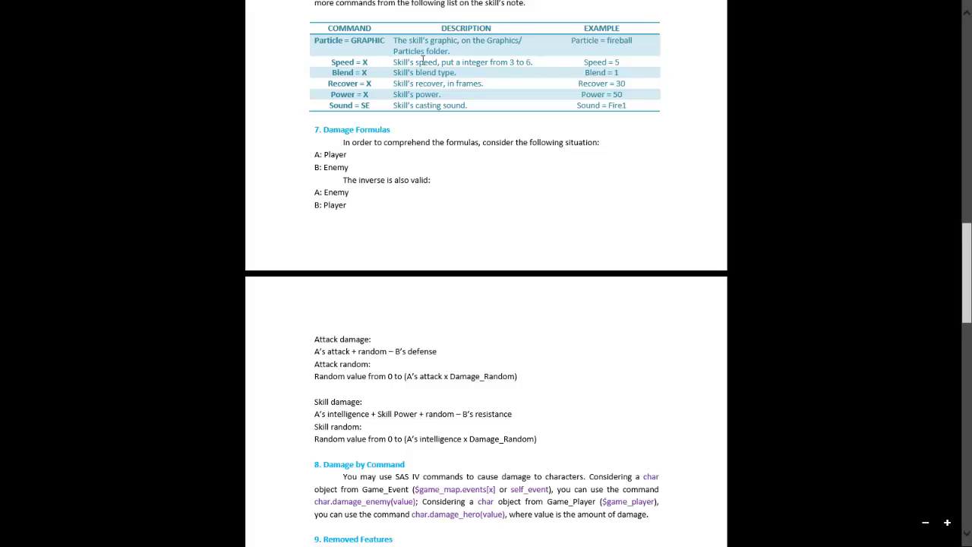
pyautogui.scroll(6, 423, 60)
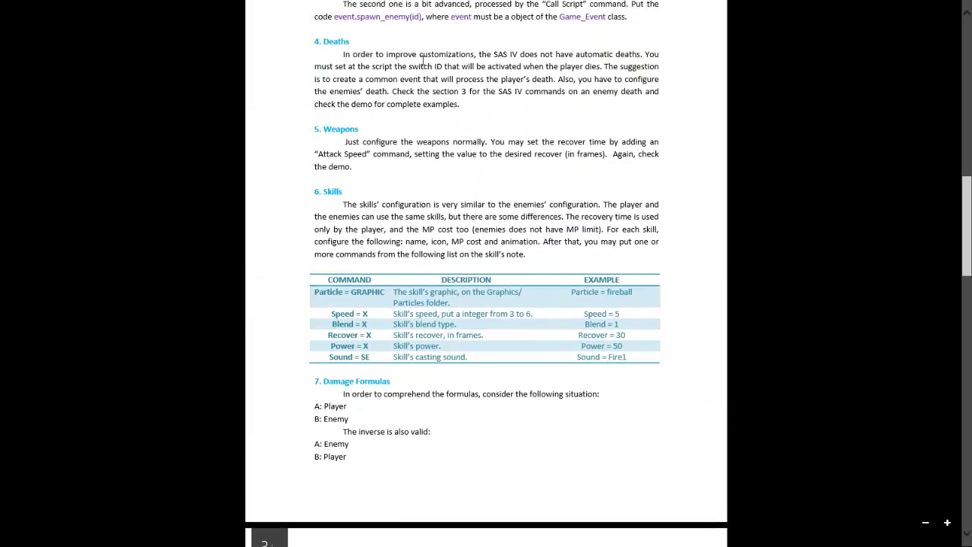
pyautogui.scroll(5, 423, 60)
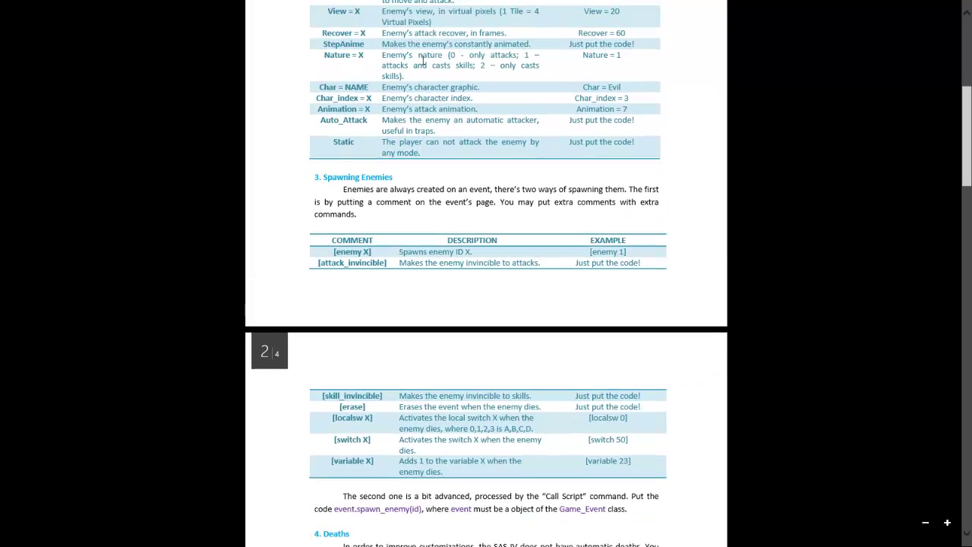
pyautogui.scroll(1, 423, 61)
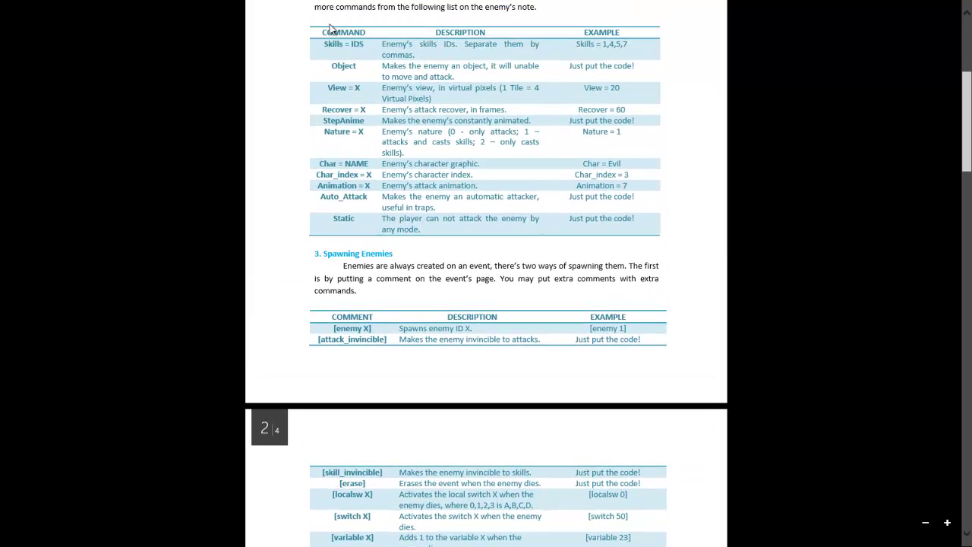
# Switch back to RPG Maker VX Ace and correct the last line of This Enemy's note to "Skills = 9"
pyautogui.click(23, 19)
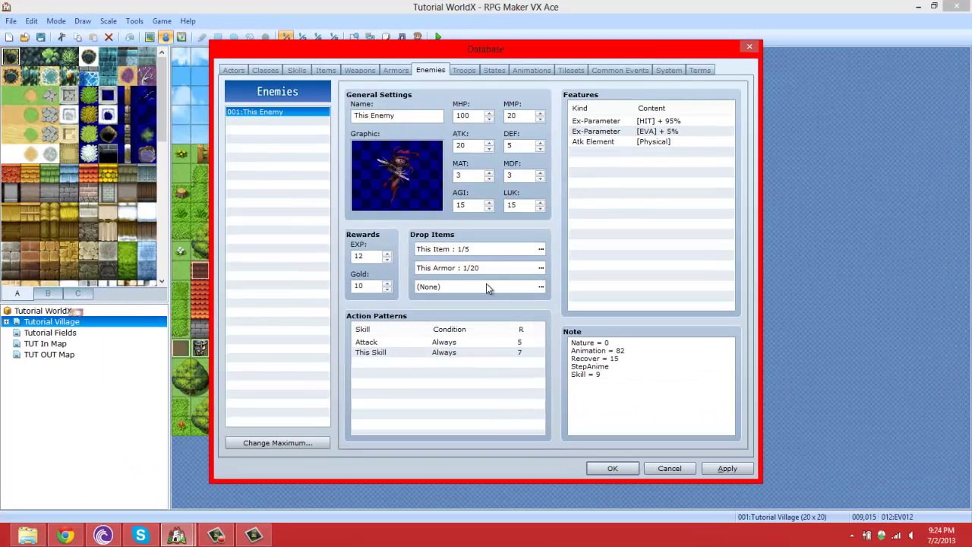
pyautogui.press('BackSpace')
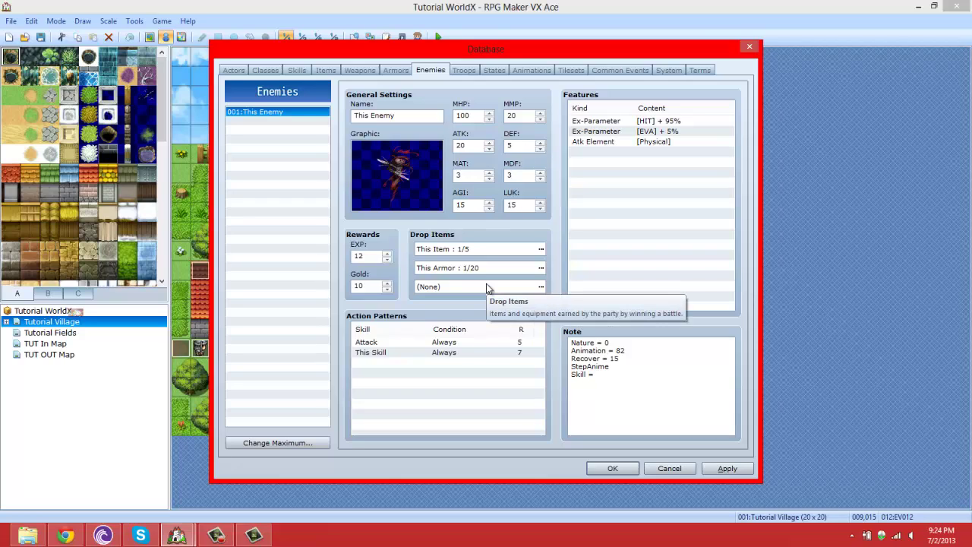
pyautogui.write('9')
pyautogui.press('Left')
pyautogui.press('Left')
pyautogui.press('Left')
pyautogui.press('Left')
pyautogui.write('s')
pyautogui.click(623, 469)
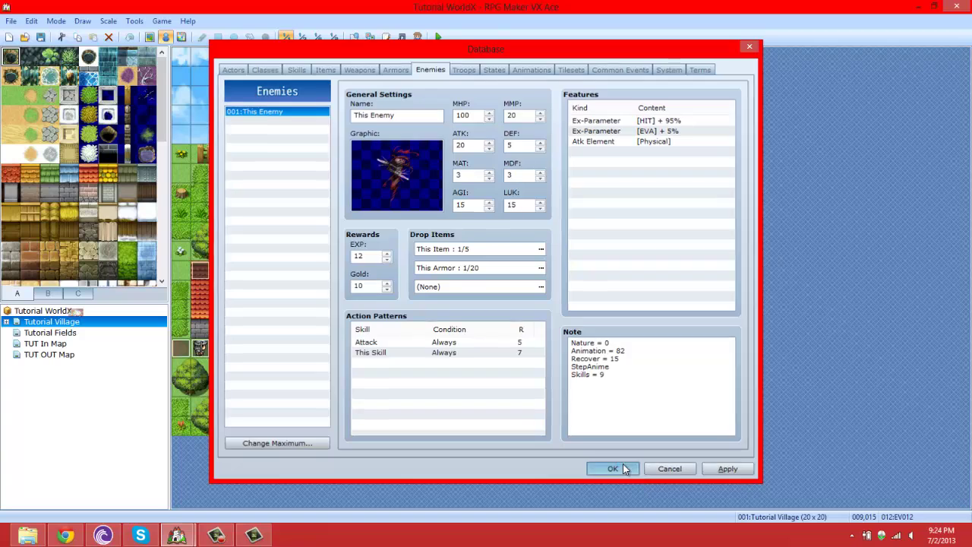
# Start a playtest, saving the changes to Tutorial WorldX, and continue from the save in File 1
pyautogui.click(438, 38)
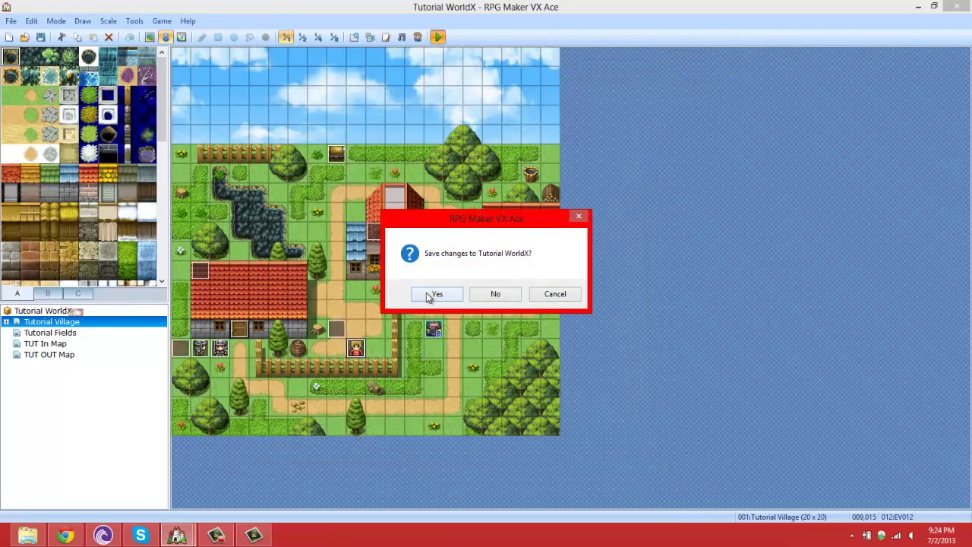
pyautogui.click(437, 294)
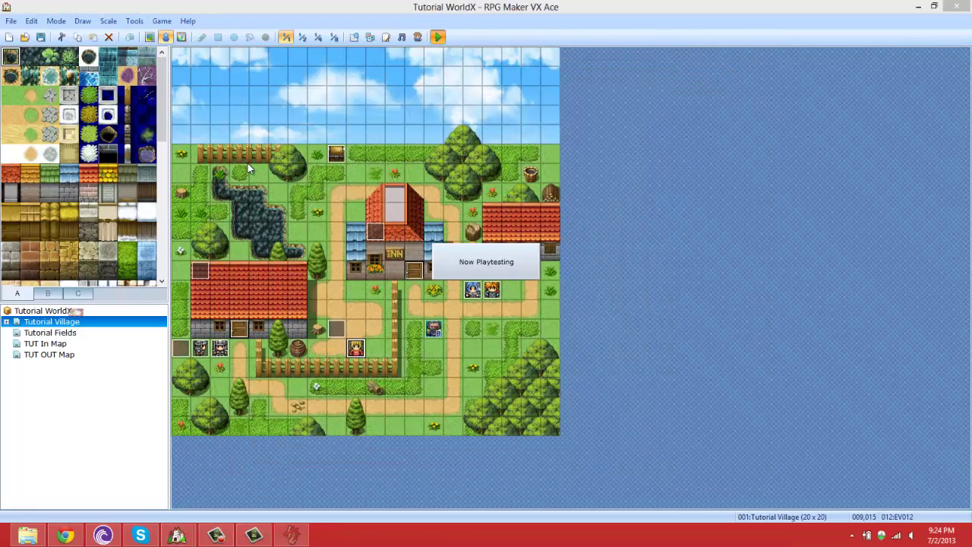
pyautogui.press('Return')
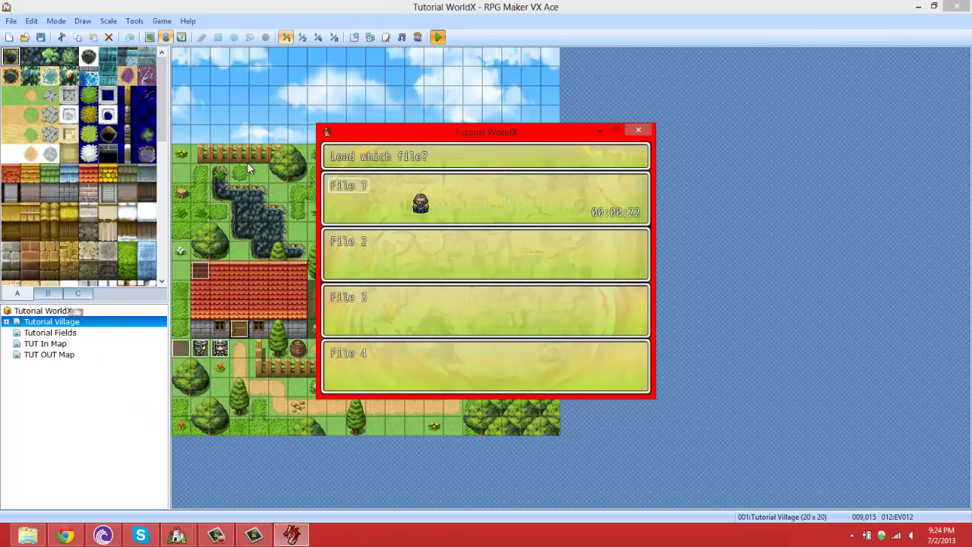
pyautogui.press('Return')
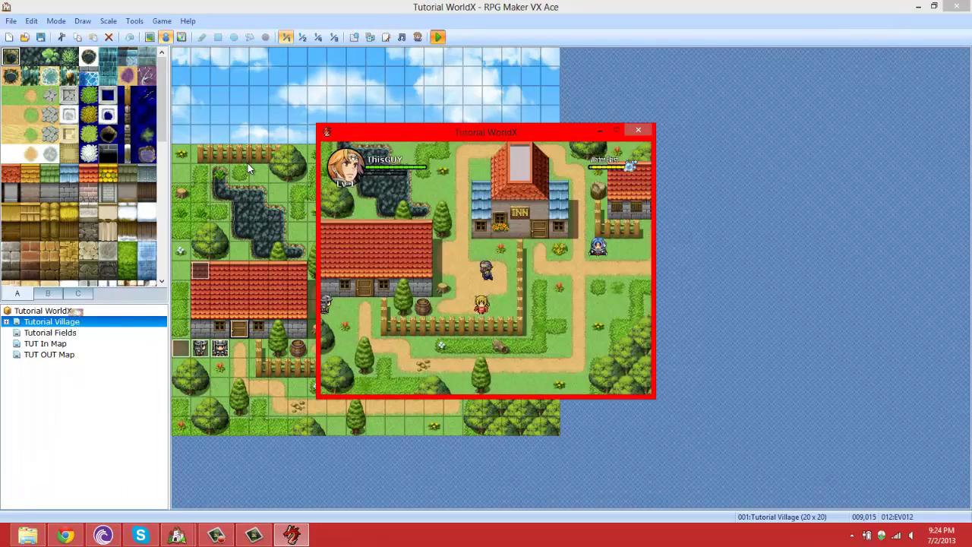
# Lead the enemy around the inn to test whether it casts its skill, and end the playtest
pyautogui.press('Up')
pyautogui.press('Left')
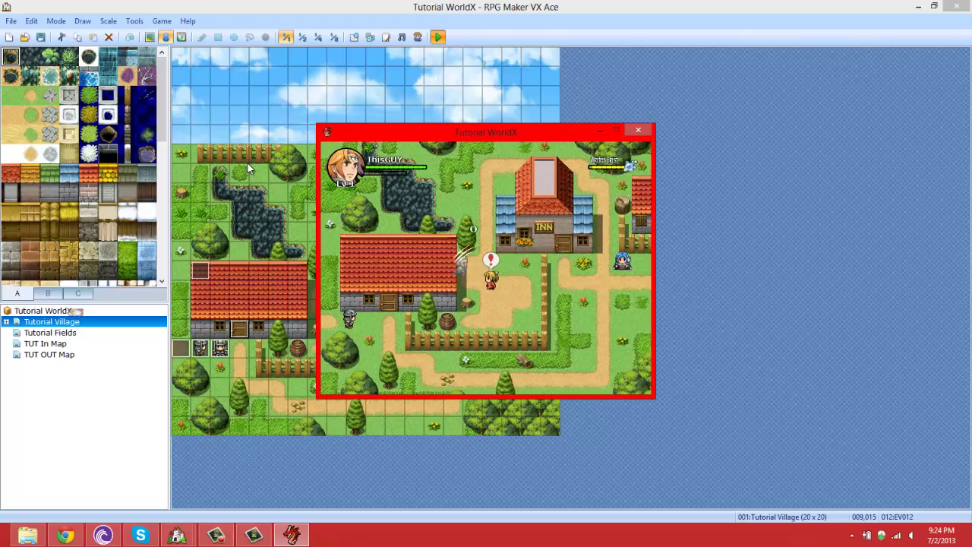
pyautogui.press('Up')
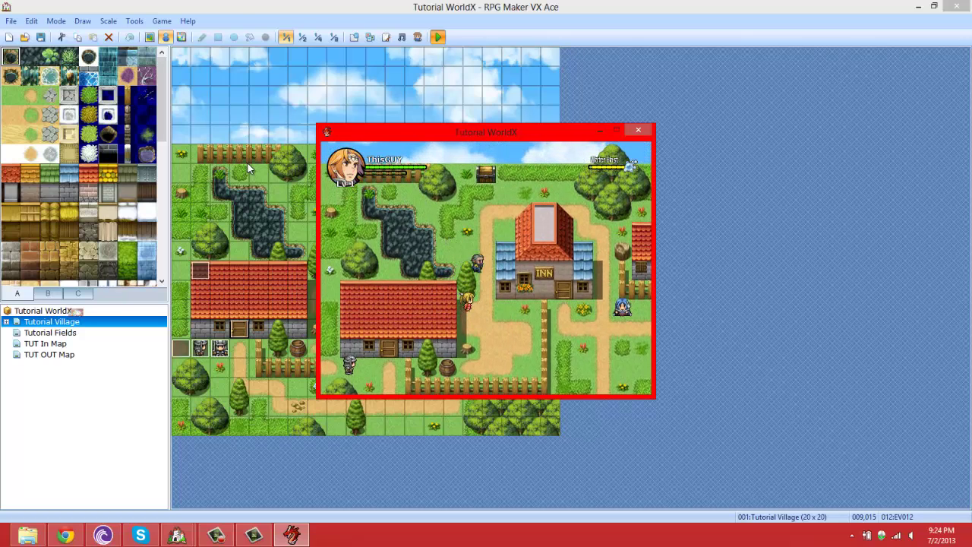
pyautogui.press('Up')
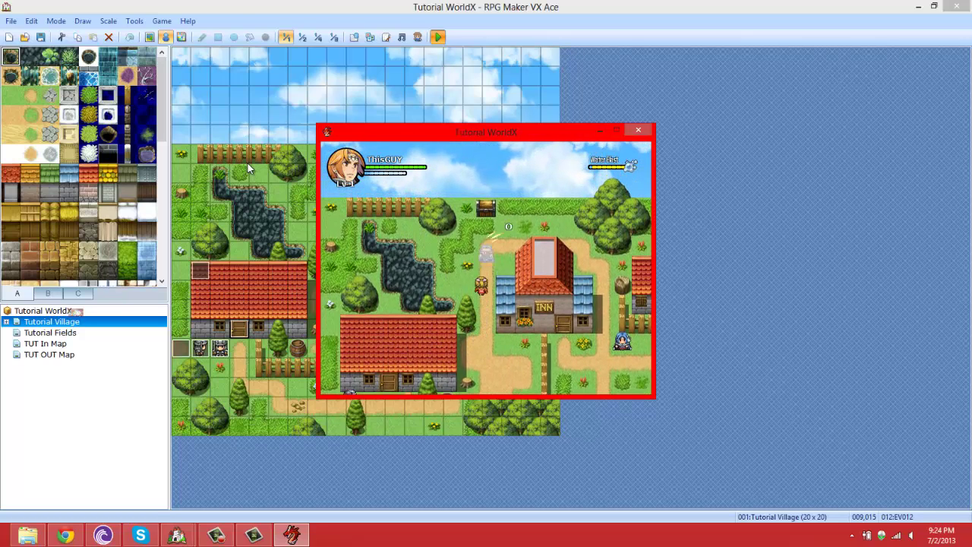
pyautogui.press('Right')
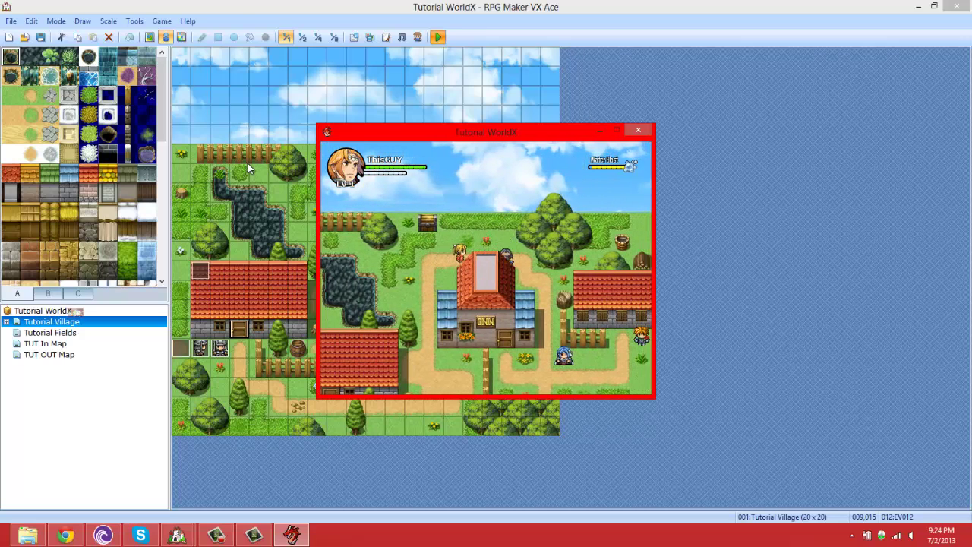
pyautogui.press('Down')
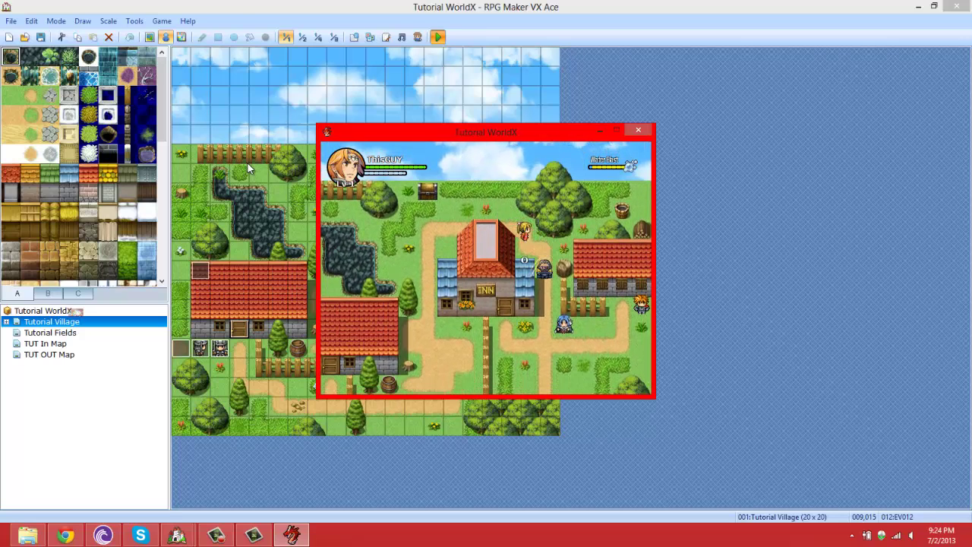
pyautogui.press('Down')
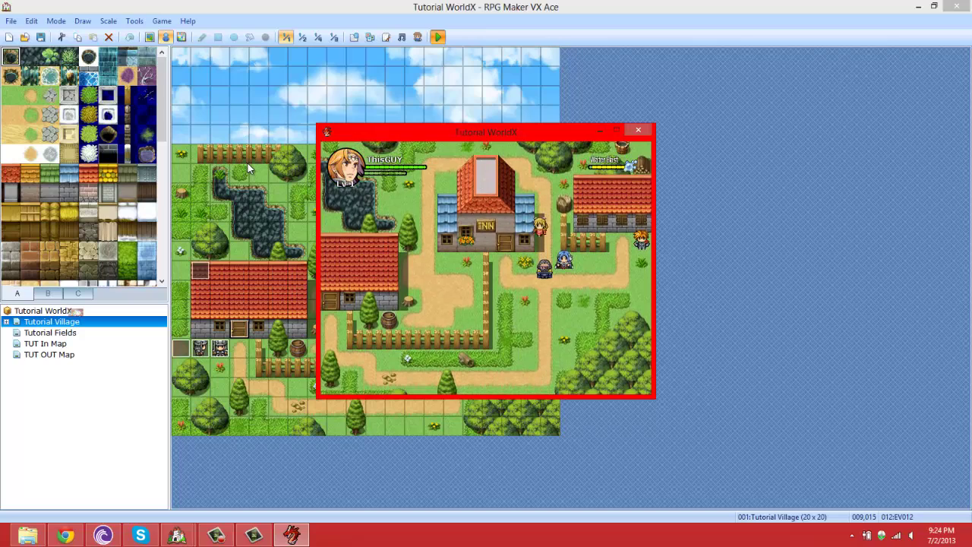
pyautogui.click(638, 130)
# Set This Enemy's MMP to 100 in the database and apply the change
pyautogui.click(134, 20)
pyautogui.click(152, 35)
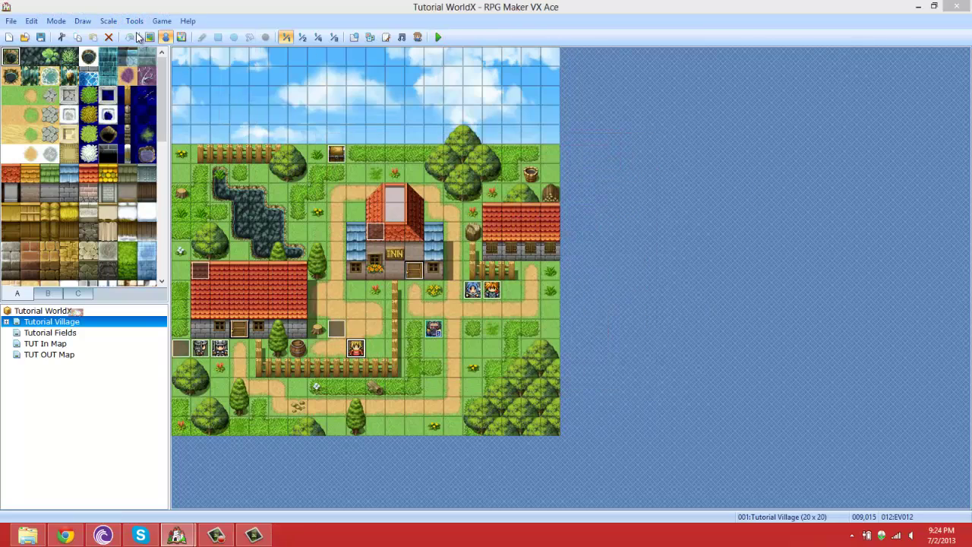
pyautogui.doubleClick(521, 115)
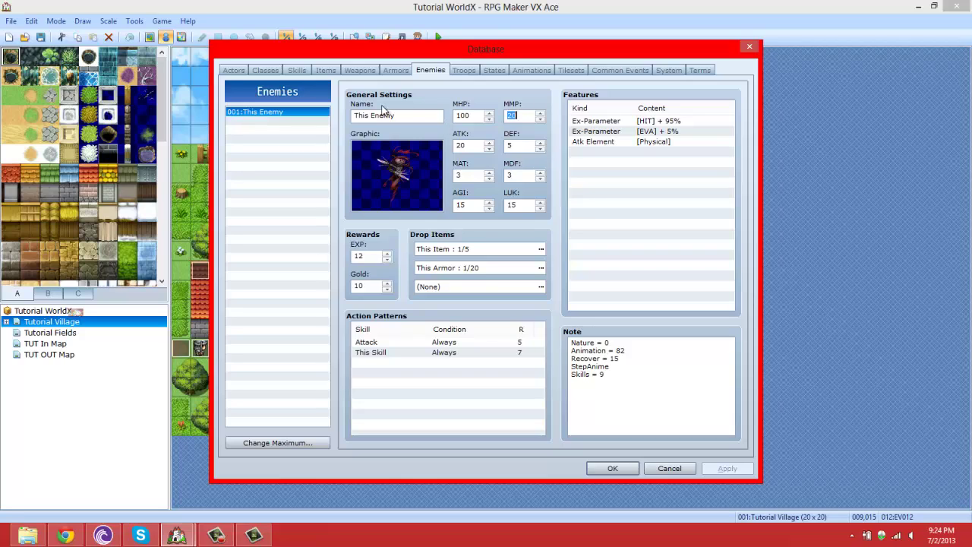
pyautogui.write('100')
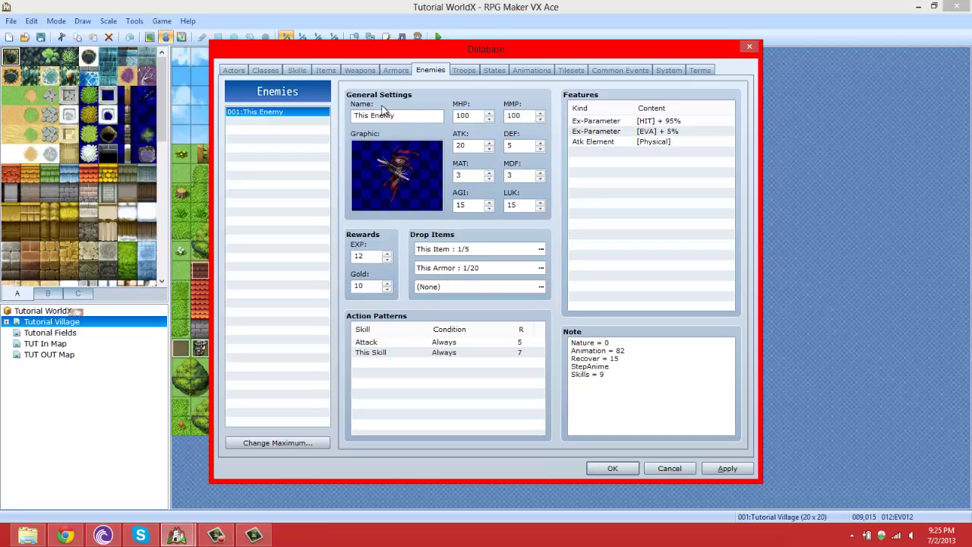
pyautogui.click(722, 470)
pyautogui.click(613, 468)
# Switch to the SAS IV project and check the Skills line in the note of Cave's Enemy
pyautogui.moveTo(177, 536)
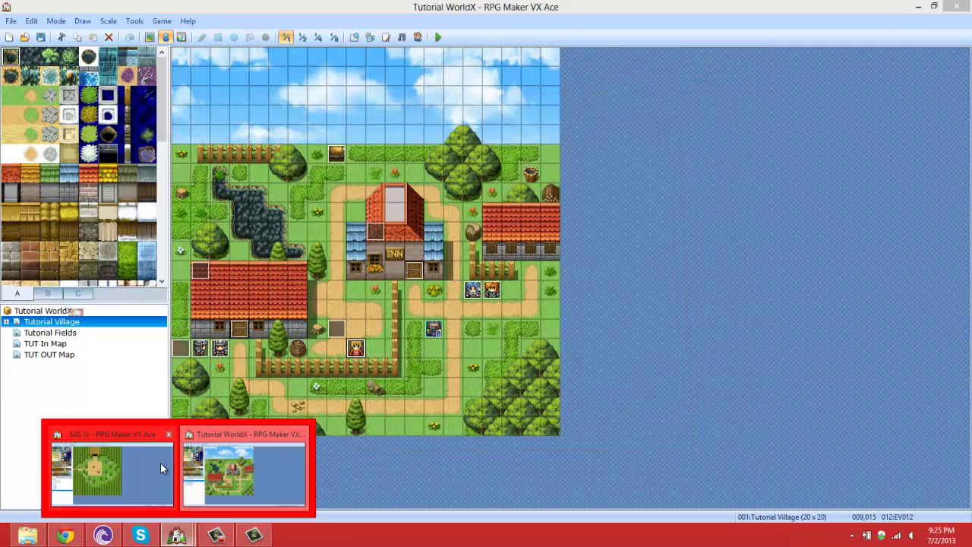
pyautogui.click(161, 462)
pyautogui.click(134, 21)
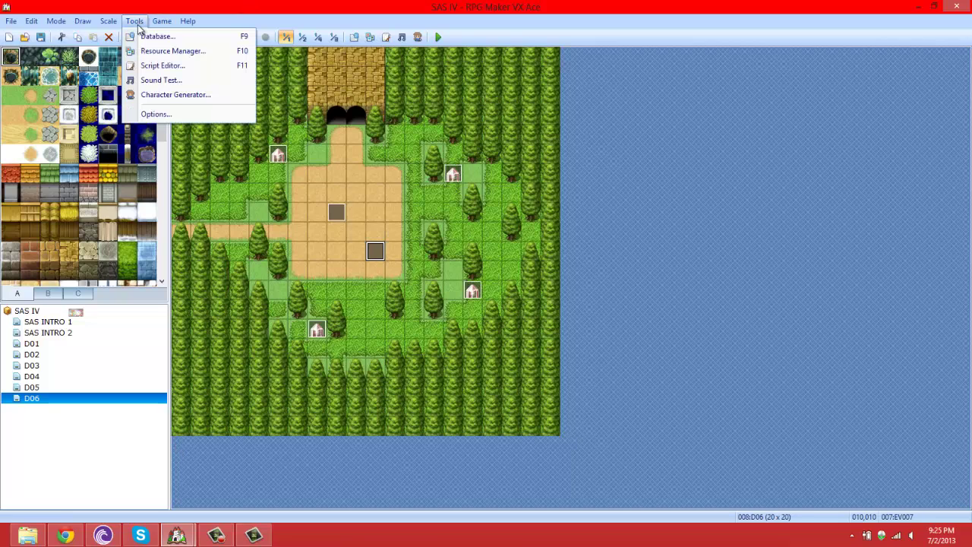
pyautogui.click(152, 34)
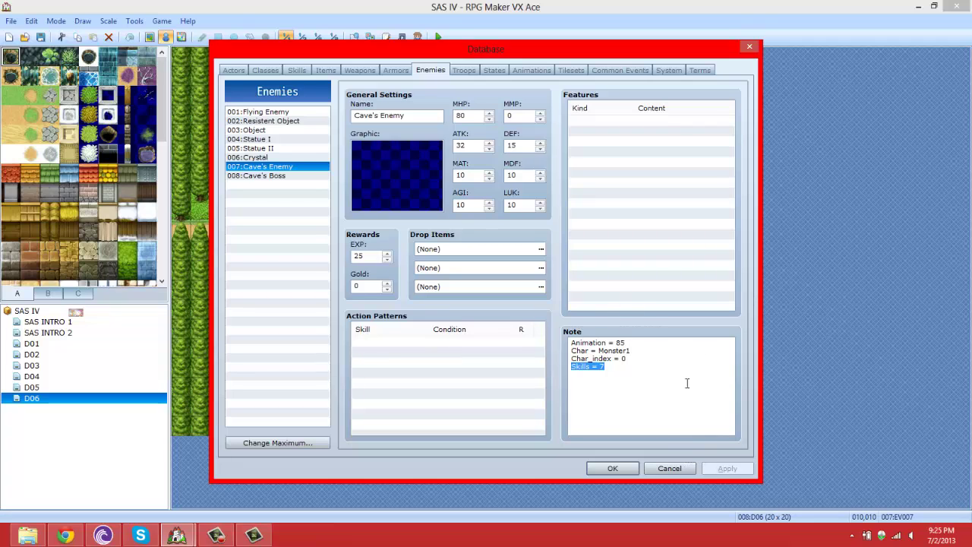
pyautogui.click(675, 468)
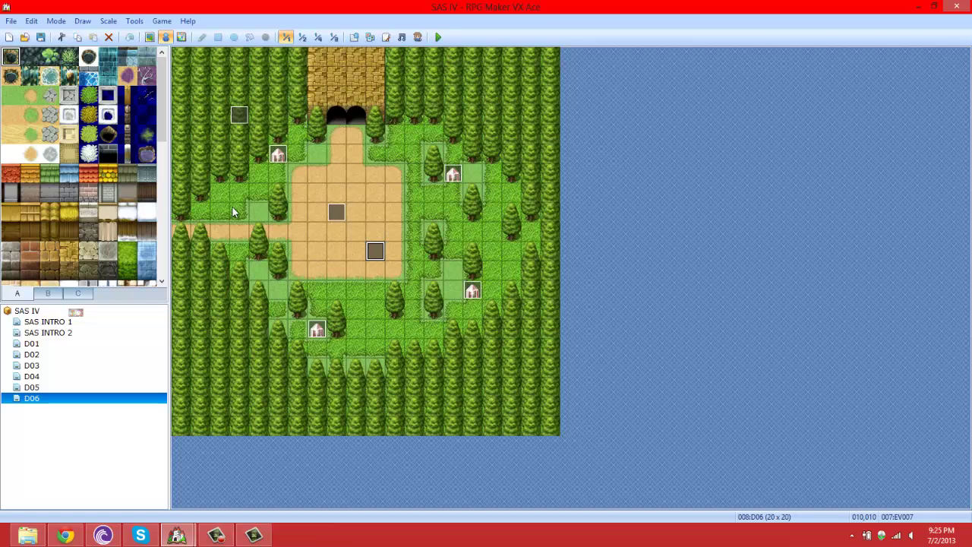
# Examine events EV006 and EV005 on map D06, including all four pages of EV005, without changing them
pyautogui.doubleClick(240, 118)
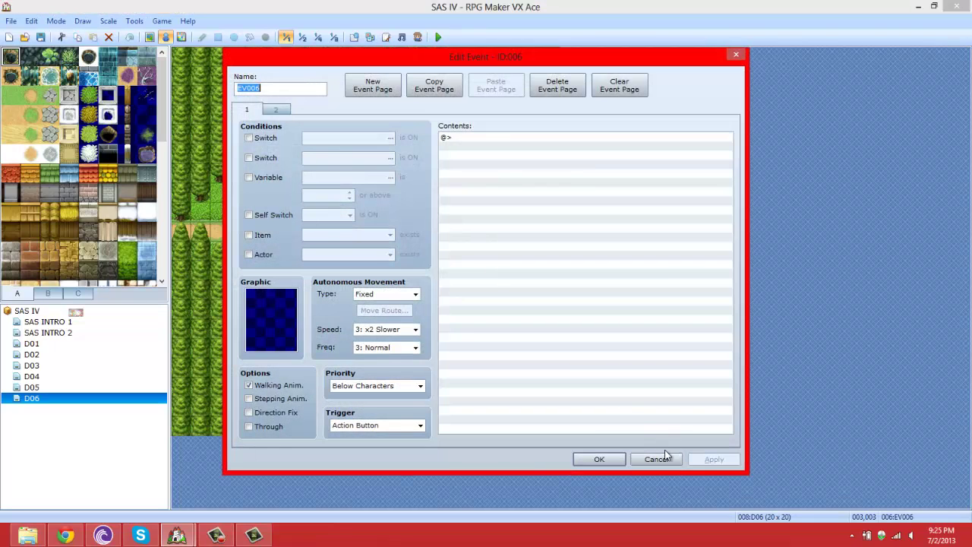
pyautogui.click(658, 458)
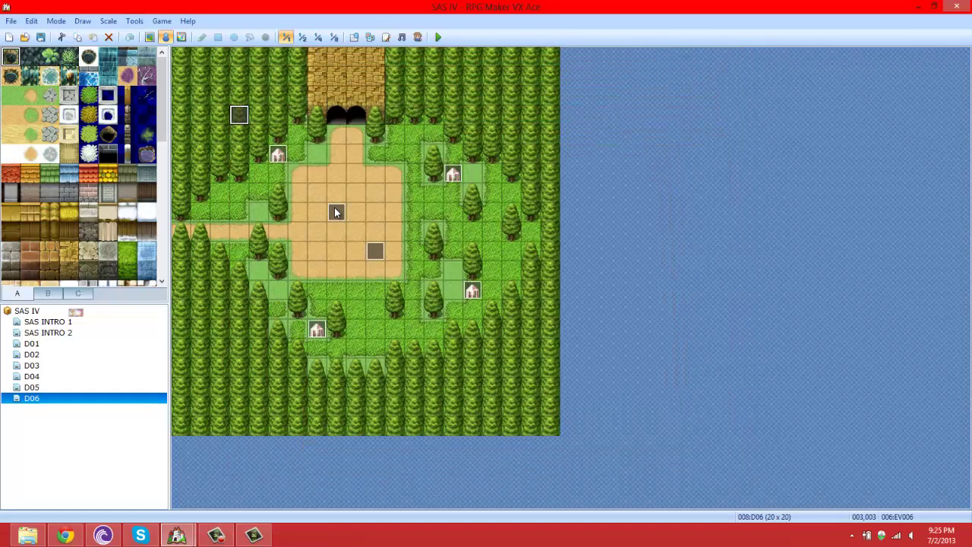
pyautogui.doubleClick(336, 214)
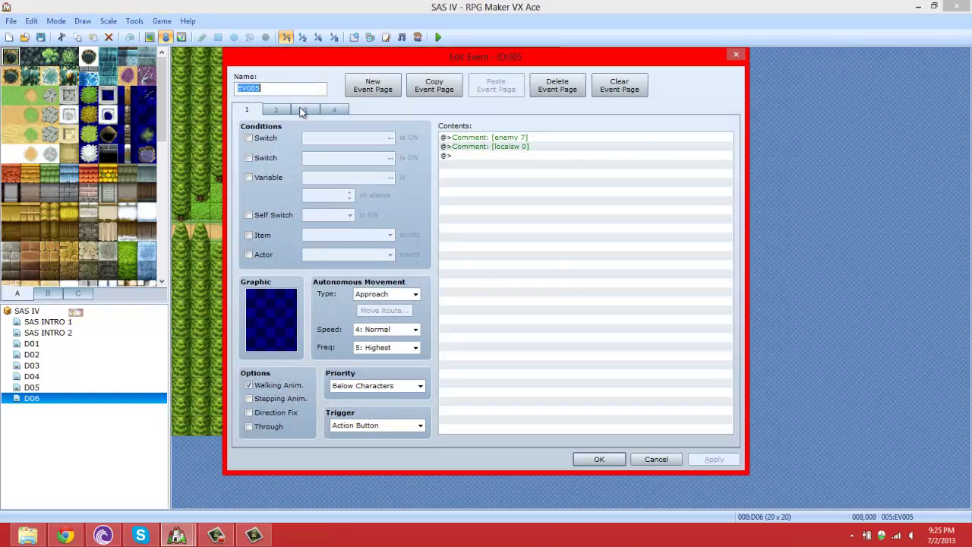
pyautogui.click(283, 111)
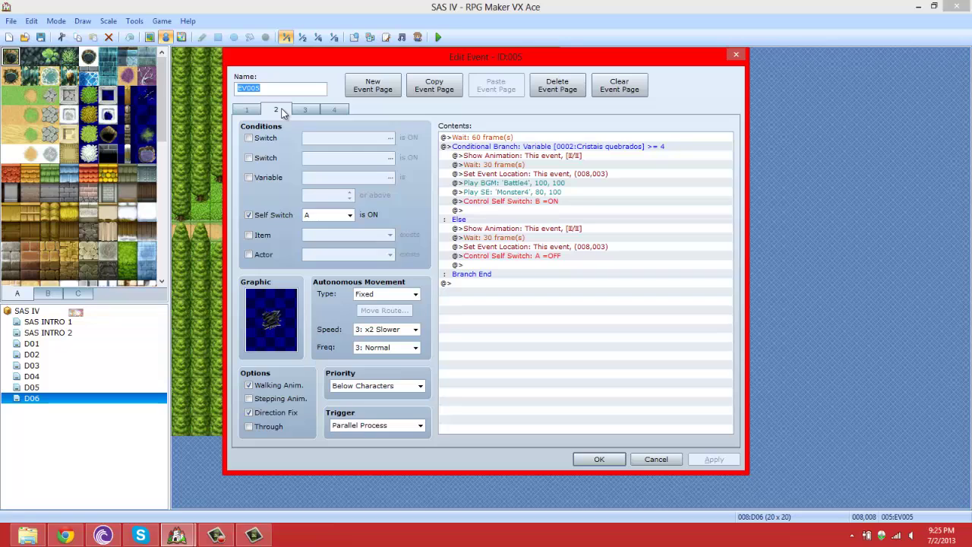
pyautogui.click(298, 112)
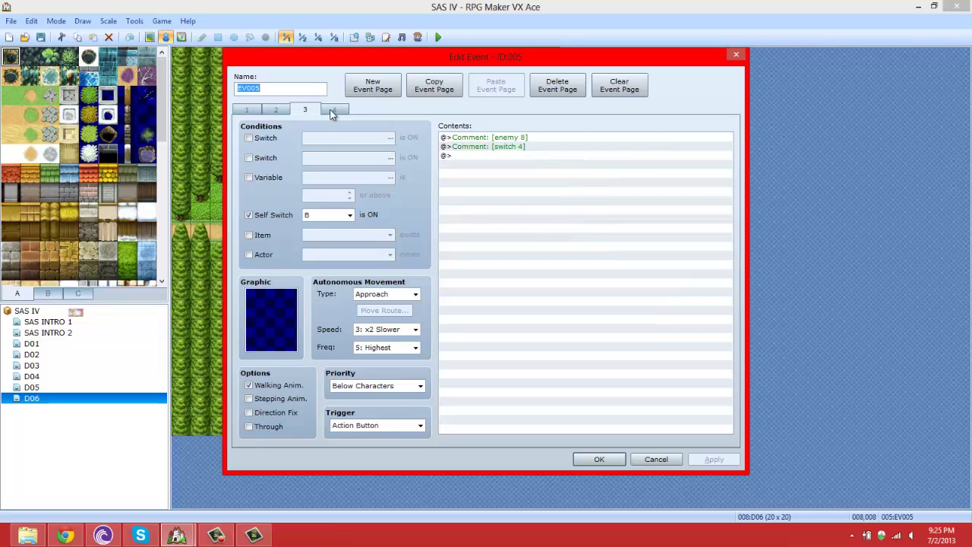
pyautogui.click(333, 111)
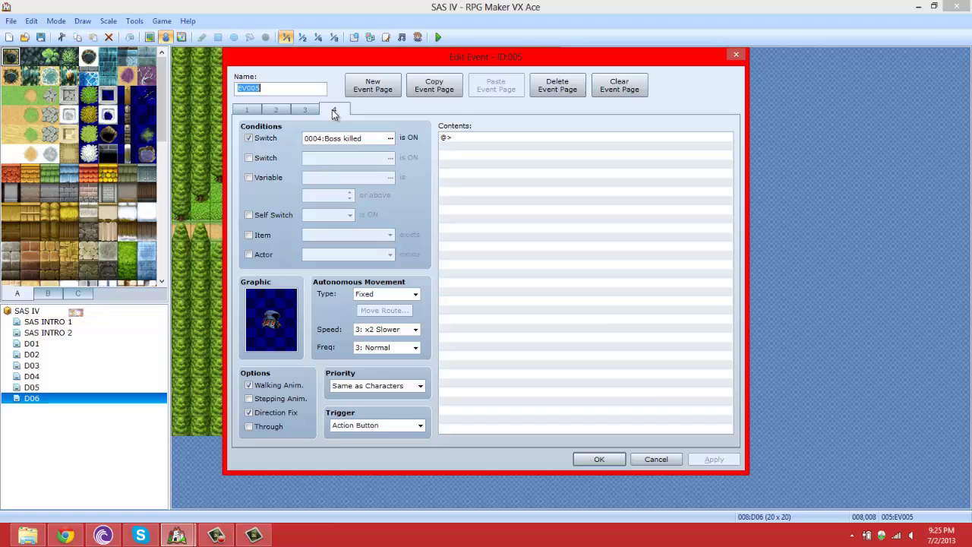
pyautogui.click(658, 460)
# Return to the Tutorial WorldX project, start a playtest with the changes saved, and load File 1
pyautogui.moveTo(177, 536)
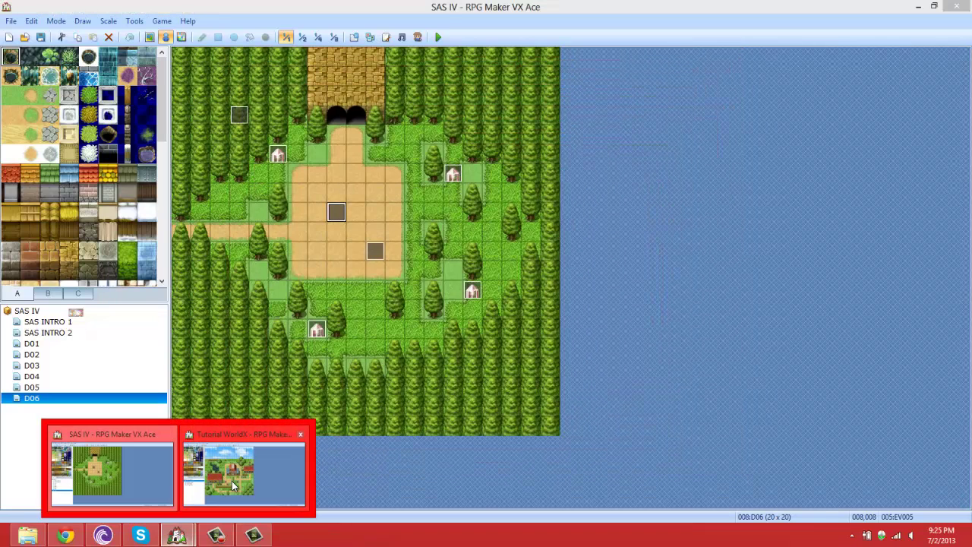
pyautogui.click(231, 480)
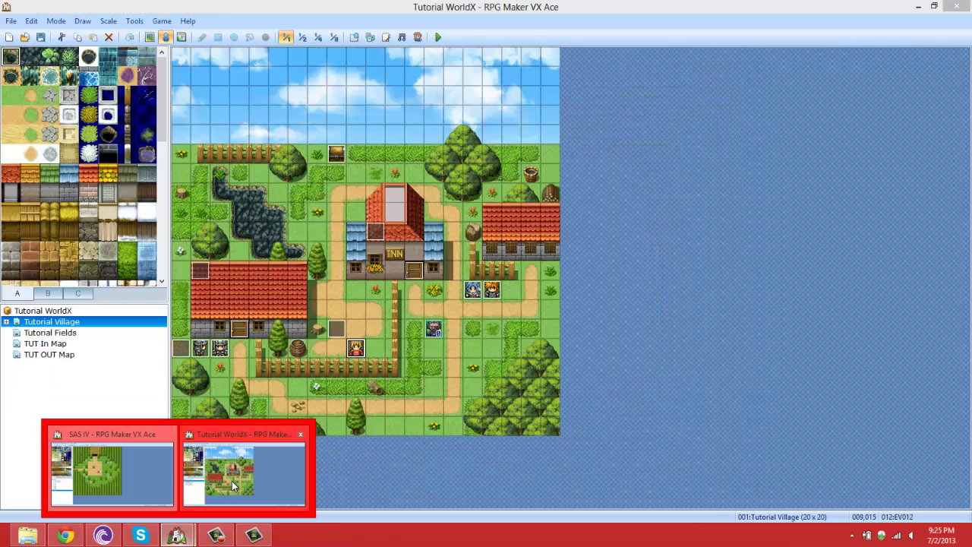
pyautogui.click(438, 37)
pyautogui.click(438, 296)
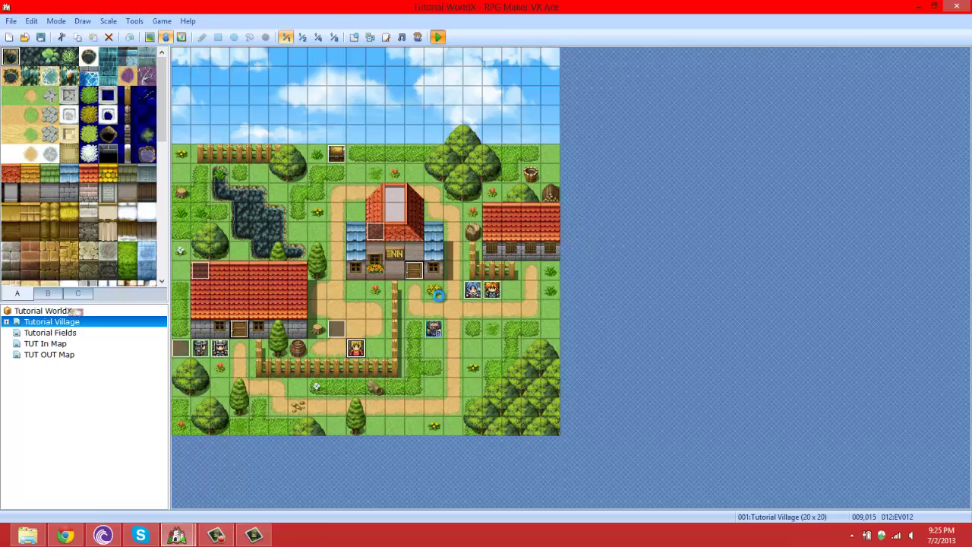
pyautogui.press('Down')
pyautogui.press('Return')
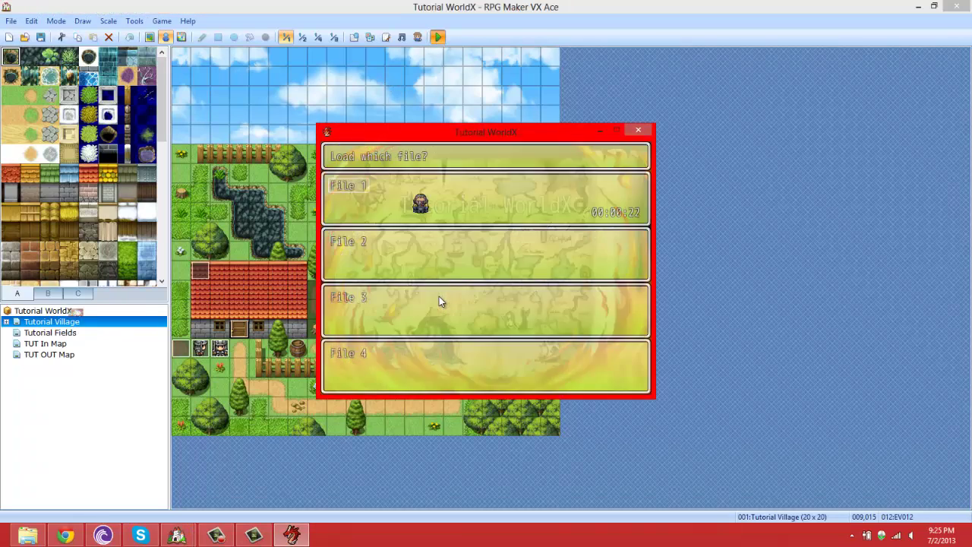
pyautogui.press('Return')
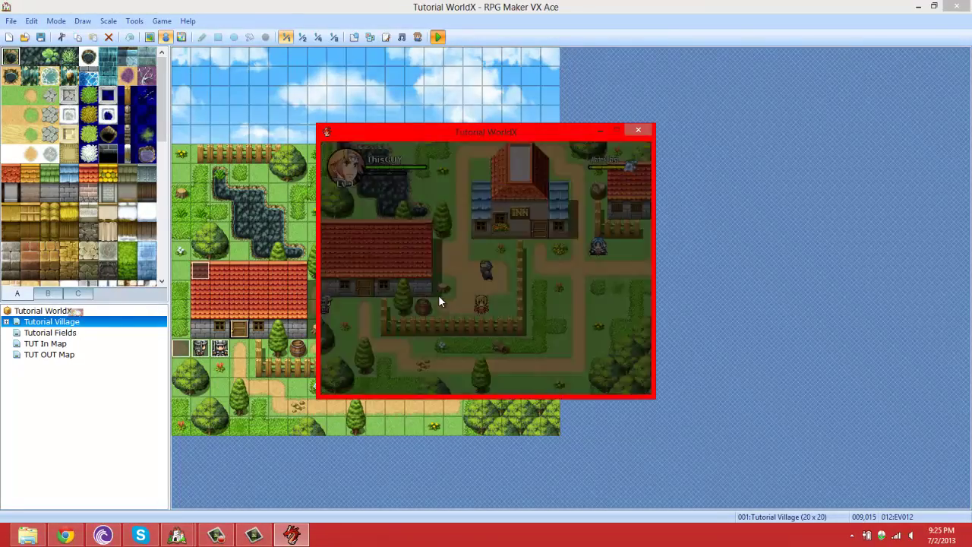
# Walk up beside the inn with the enemy following to test its skill use with the raised MMP, and close the playtest
pyautogui.press('Up')
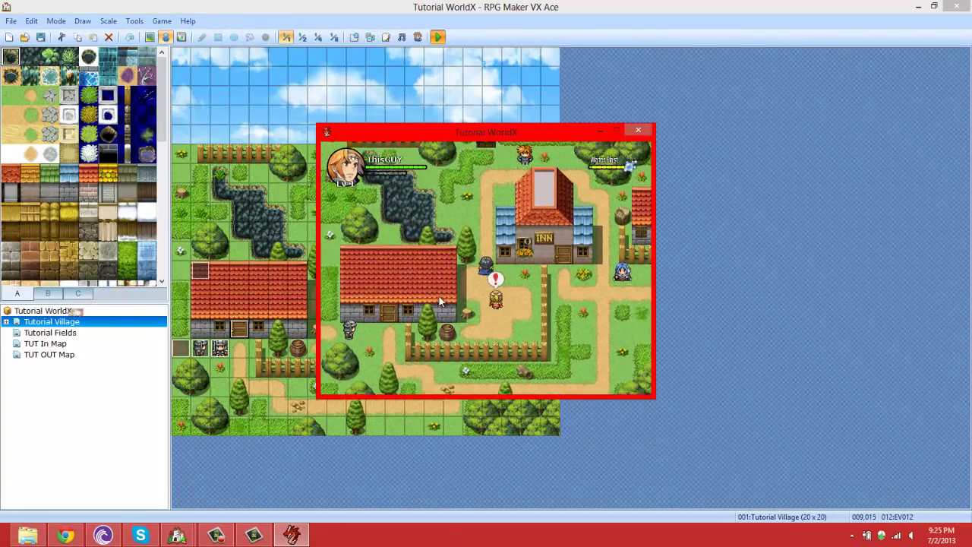
pyautogui.press('Up')
pyautogui.press('Up')
pyautogui.press('Up')
pyautogui.press('Up')
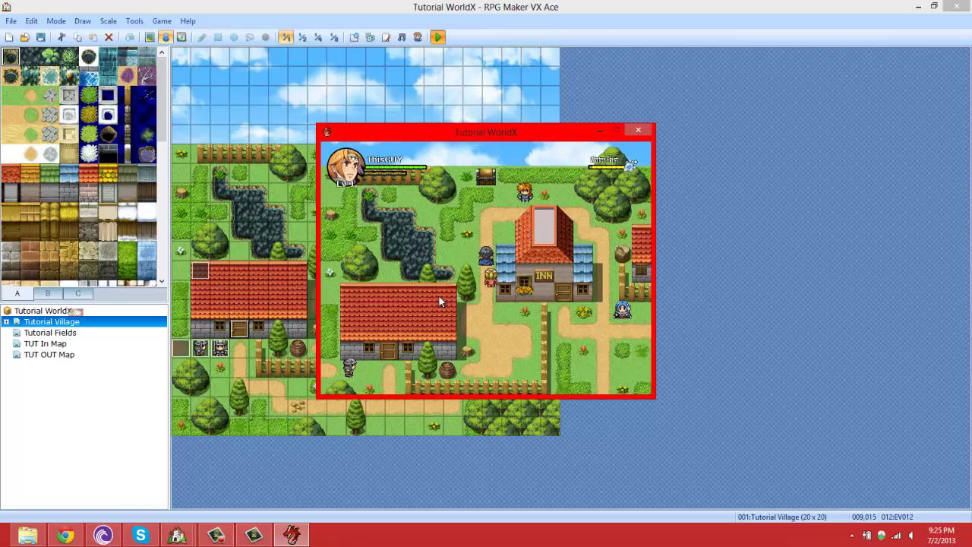
pyautogui.click(640, 131)
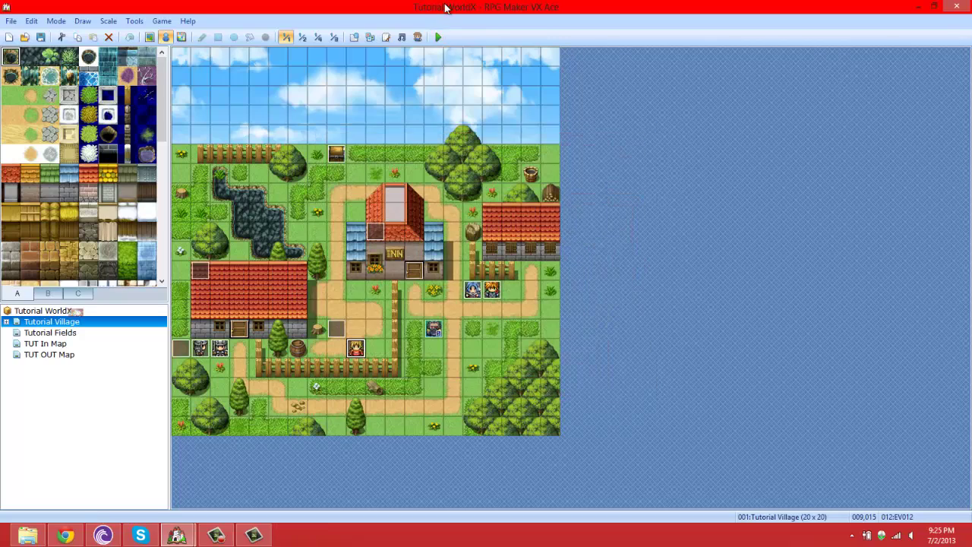
# Run another playtest and start a new game to watch the enemy's attacks
pyautogui.click(438, 36)
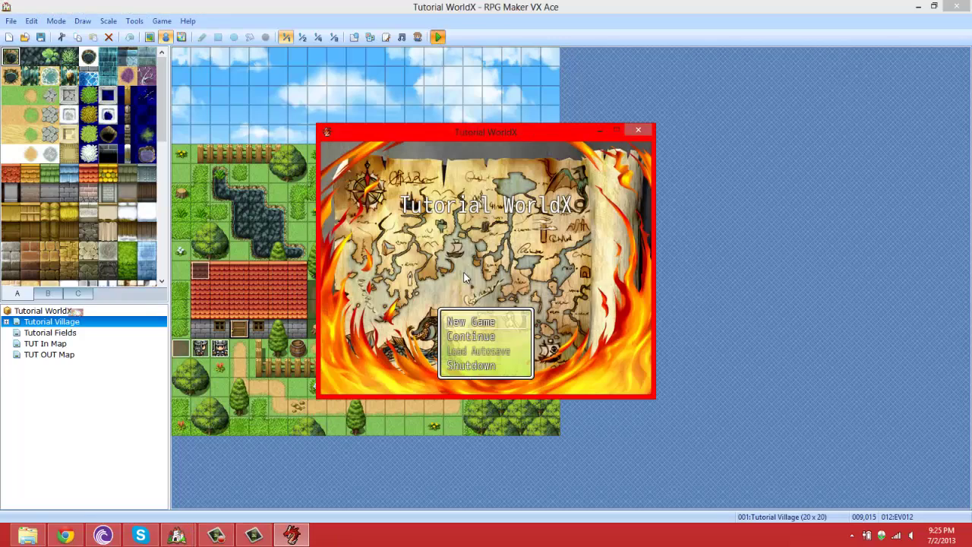
pyautogui.press('Return')
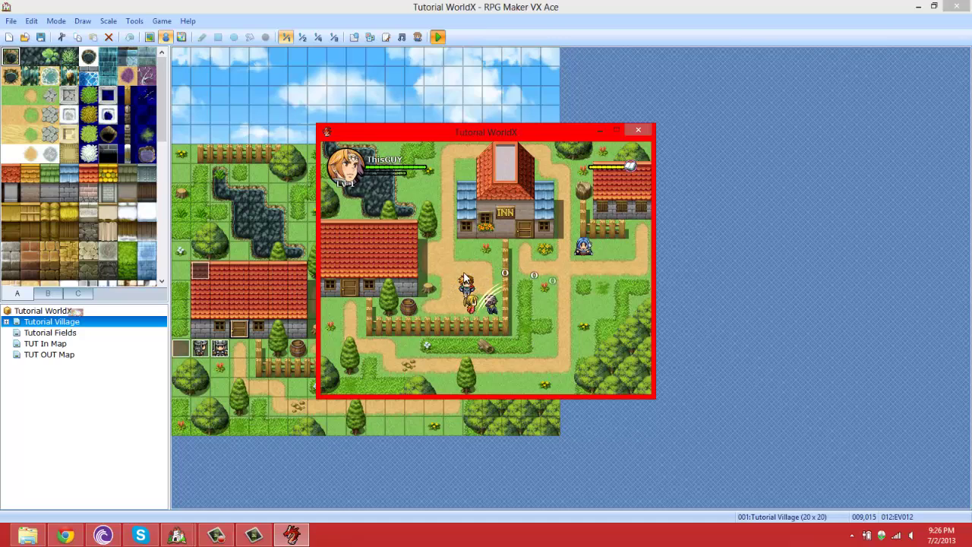
pyautogui.click(217, 536)
pyautogui.click(424, 183)
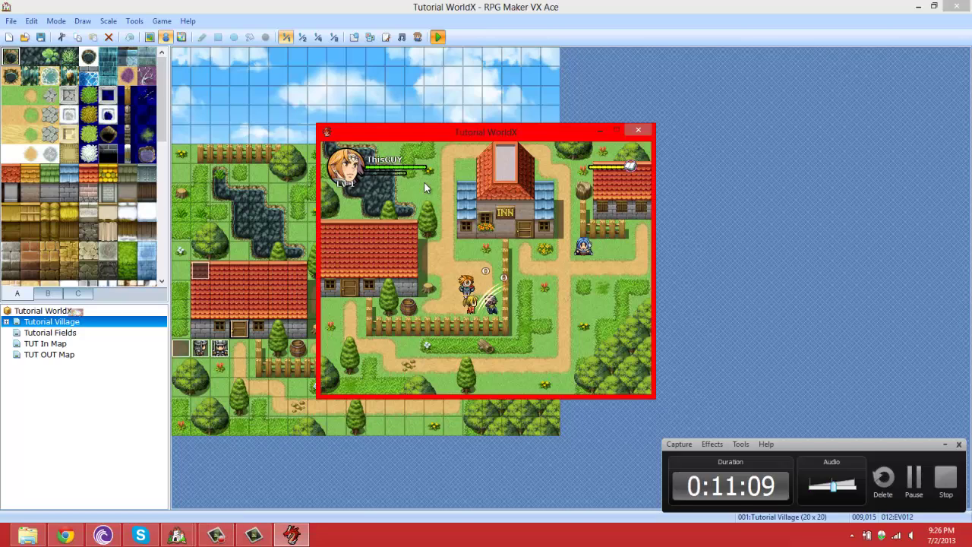